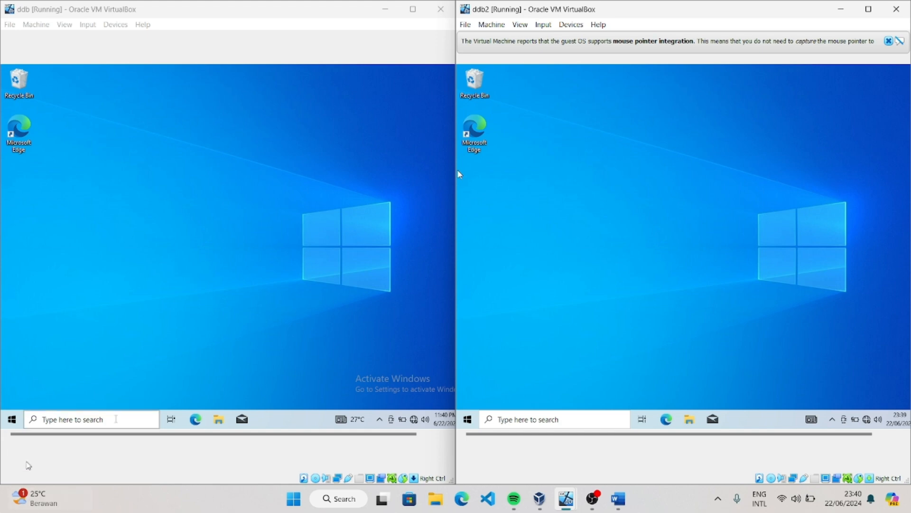
In the ddb virtual machine, open Command Prompt and run ipconfig to check its IP configuration
{"action": "left_click", "coordinate": [84, 417]}
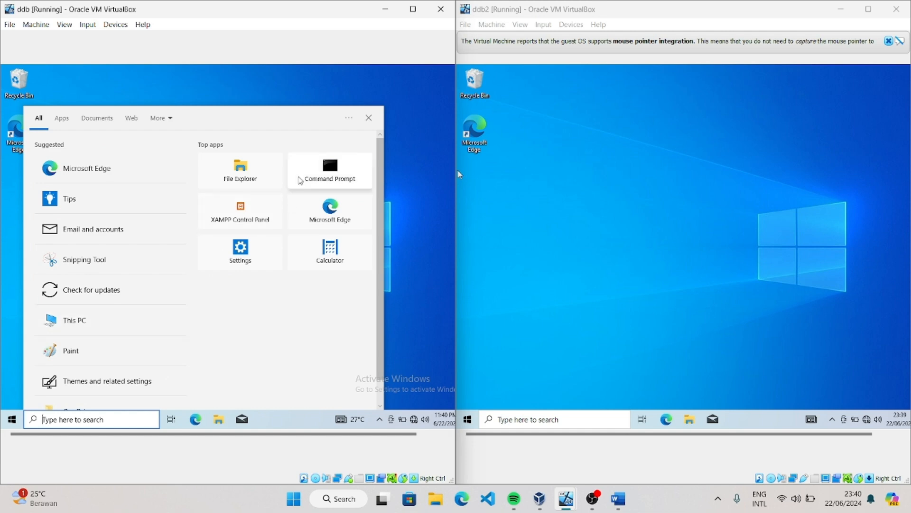
{"action": "left_click", "coordinate": [301, 178]}
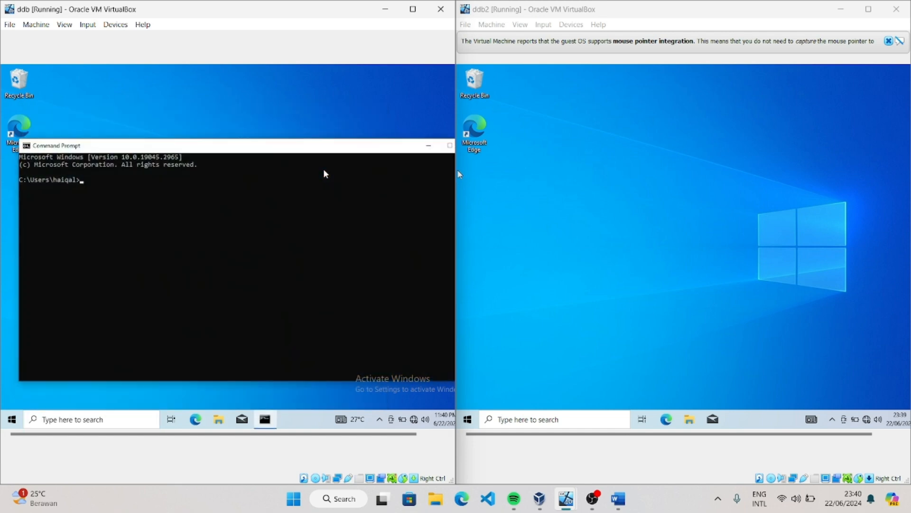
{"action": "type", "text": "ipconfig"}
{"action": "key", "text": "Return"}
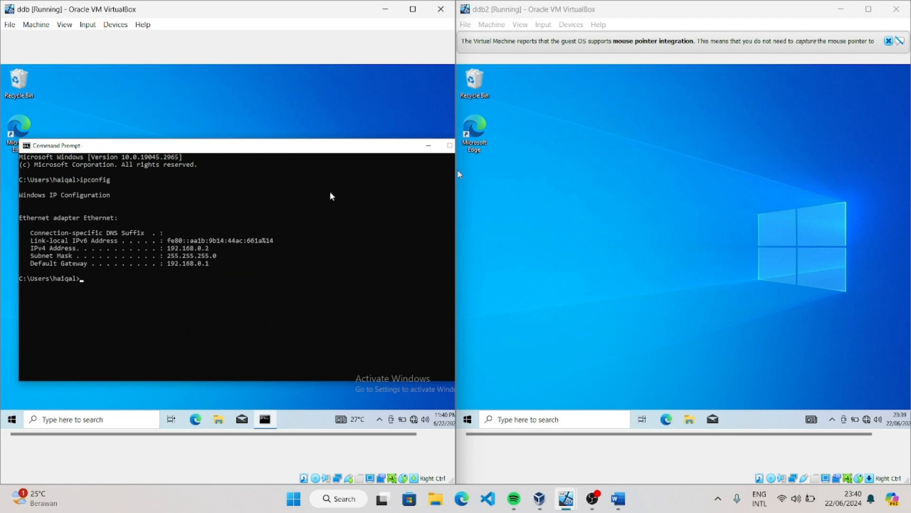
In the ddb2 virtual machine, open Command Prompt and run ipconfig to check its IP configuration
{"action": "left_click", "coordinate": [526, 416]}
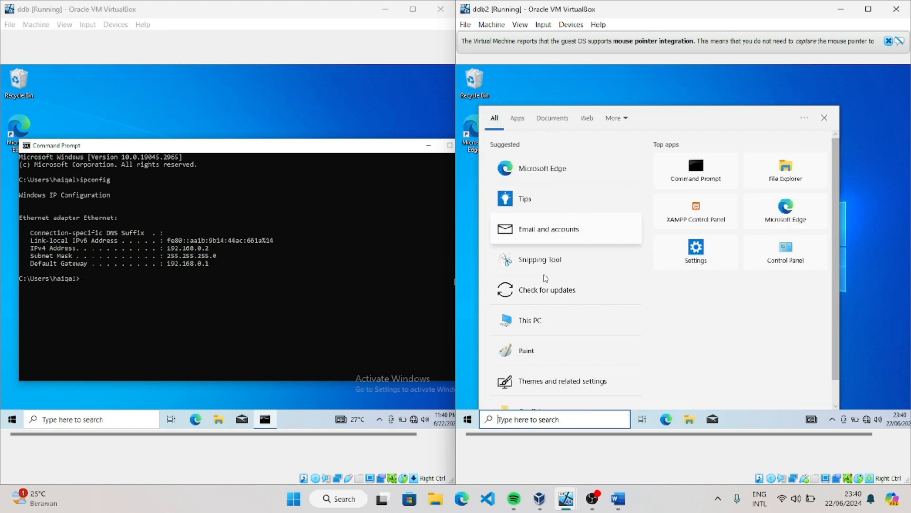
{"action": "left_click", "coordinate": [688, 179]}
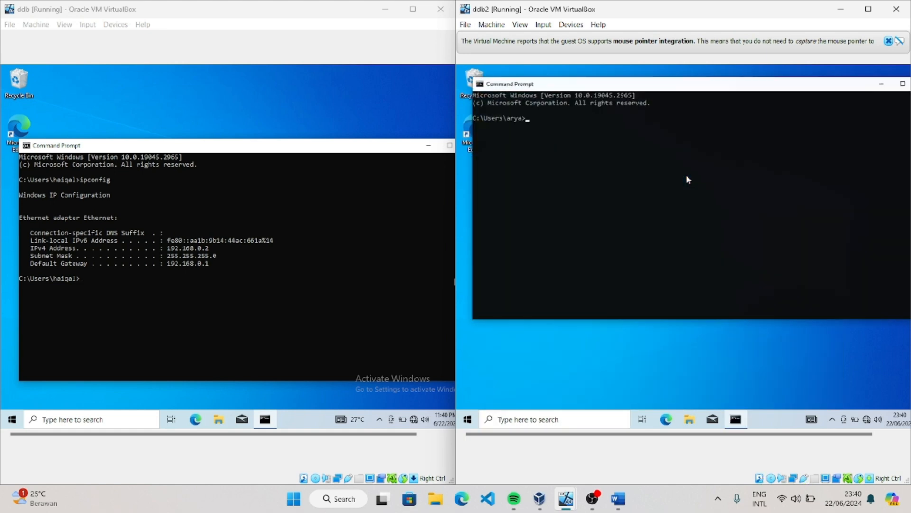
{"action": "left_click_drag", "start_coordinate": [747, 89], "coordinate": [733, 150]}
{"action": "type", "text": "i"}
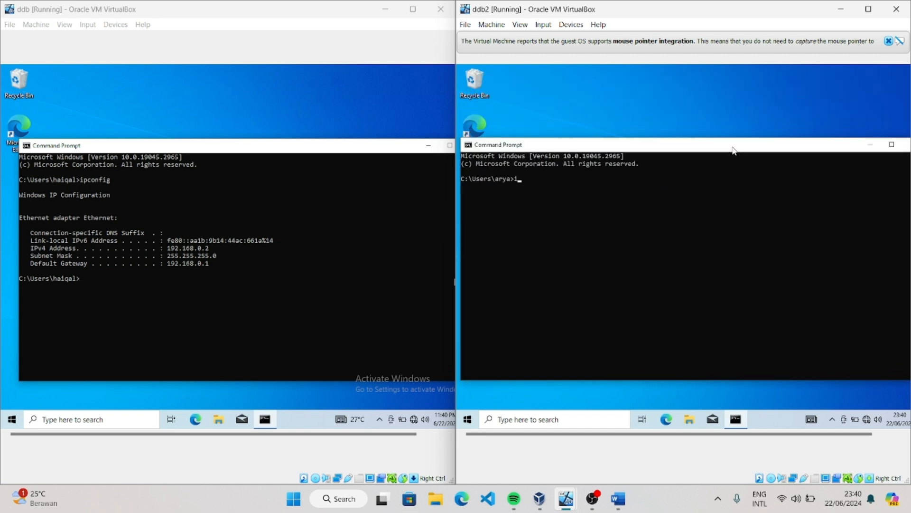
{"action": "type", "text": "pconfig"}
{"action": "key", "text": "Return"}
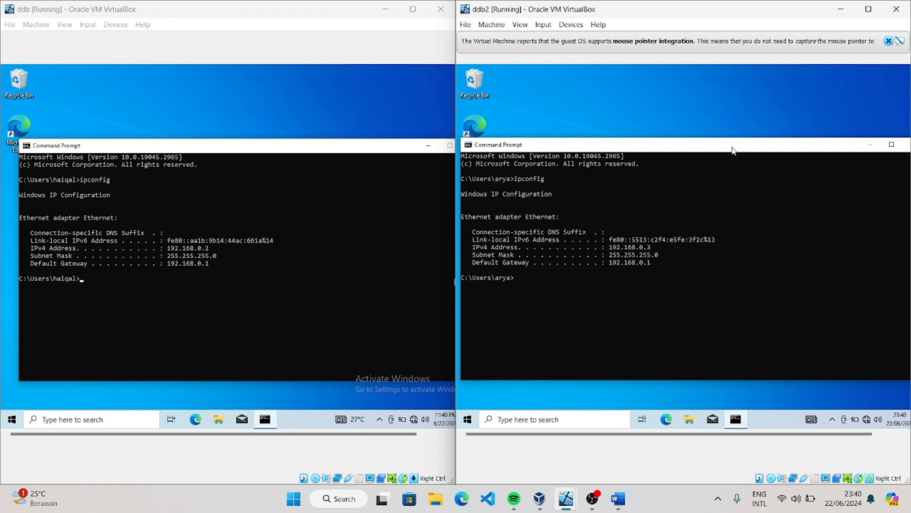
From the ddb machine's Command Prompt, ping 192.168.0.3 to test the connection to ddb2
{"action": "left_click", "coordinate": [93, 286]}
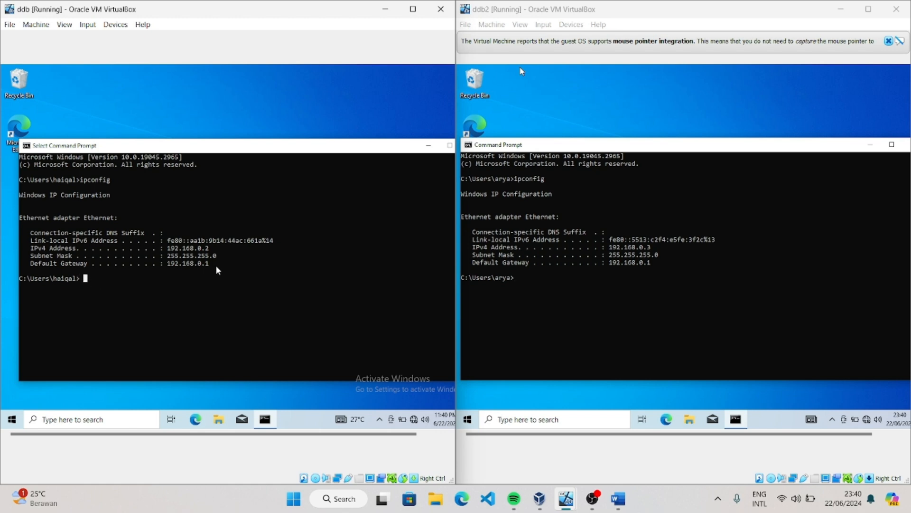
{"action": "key", "text": "Escape"}
{"action": "type", "text": "ping 192.168.0"}
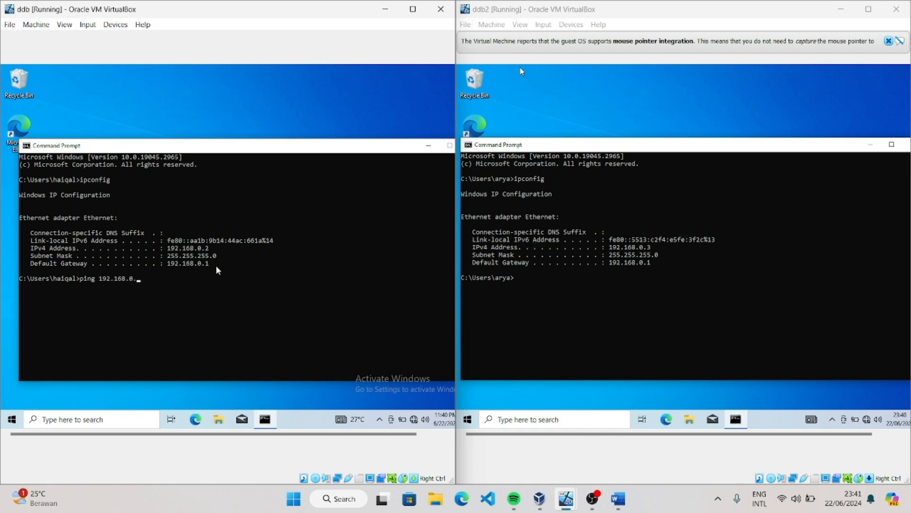
{"action": "type", "text": ".3"}
{"action": "key", "text": "Return"}
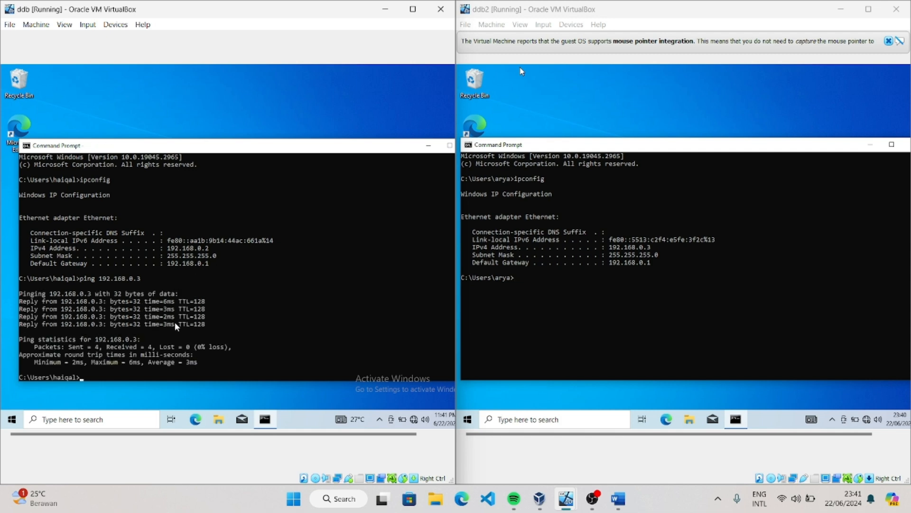
From the ddb2 machine's Command Prompt, ping 192.168.0.2 to test the connection to ddb
{"action": "left_click", "coordinate": [583, 285]}
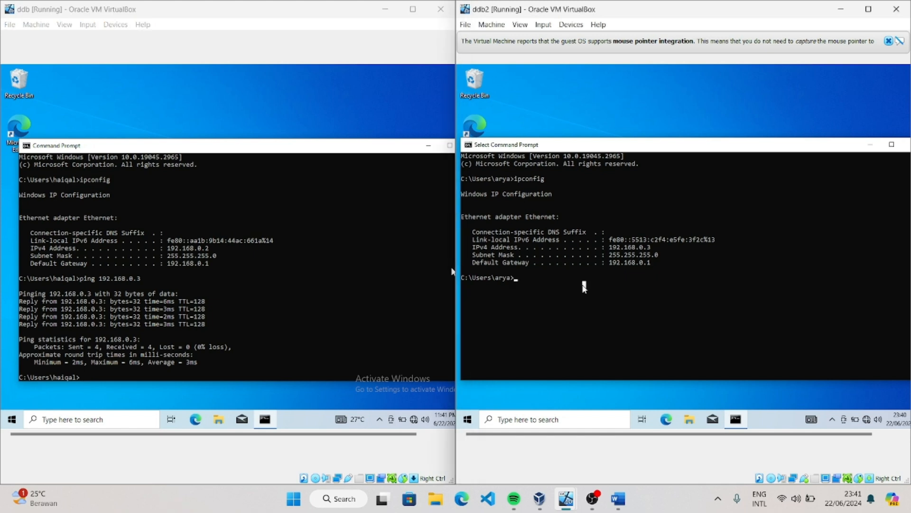
{"action": "type", "text": "ping 192.168.0.2"}
{"action": "key", "text": "Return"}
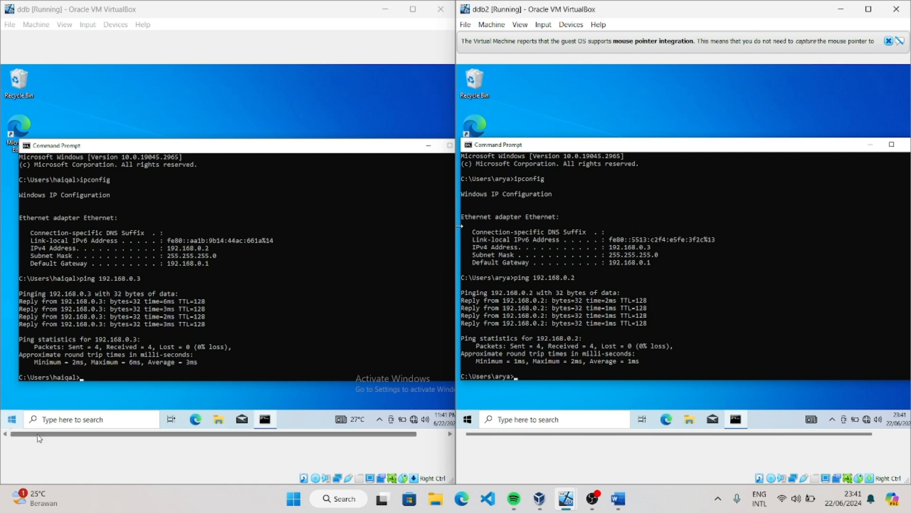
Launch XAMPP Control Panel as administrator in the ddb machine and allow it to make changes
{"action": "left_click", "coordinate": [86, 420]}
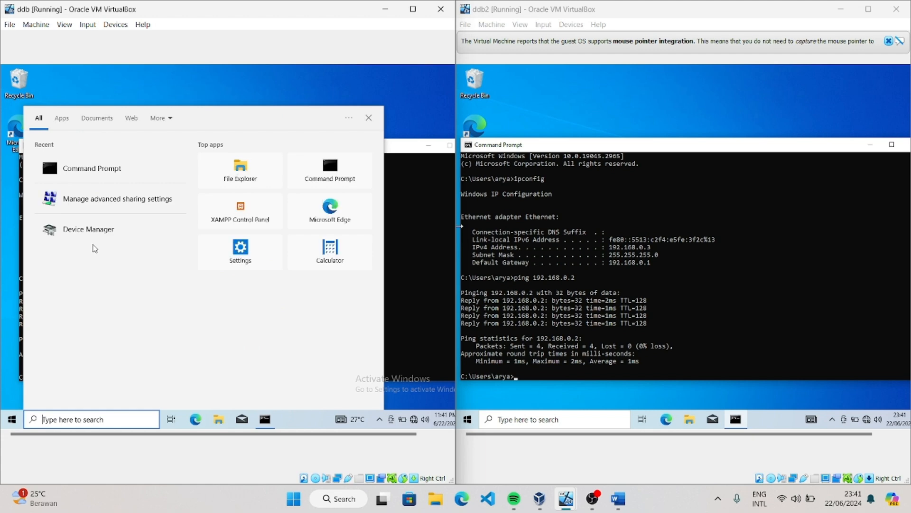
{"action": "left_click", "coordinate": [233, 215]}
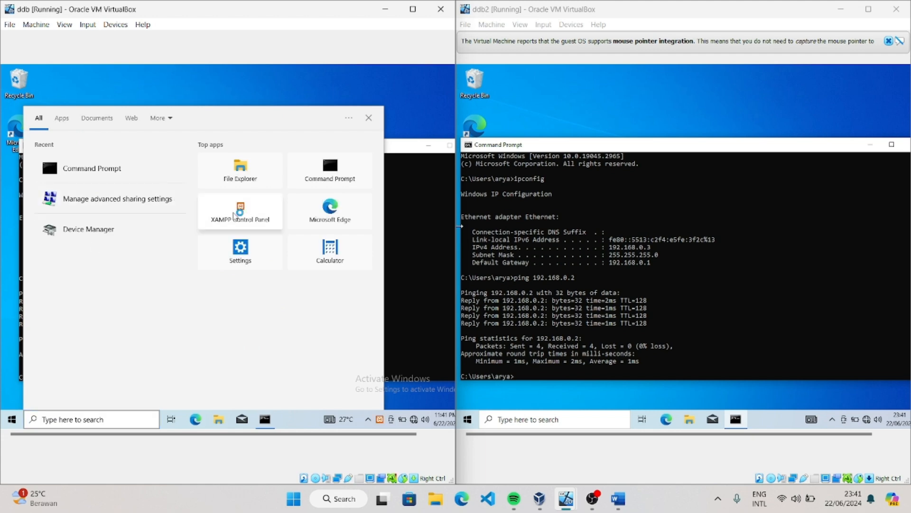
{"action": "right_click", "coordinate": [235, 214]}
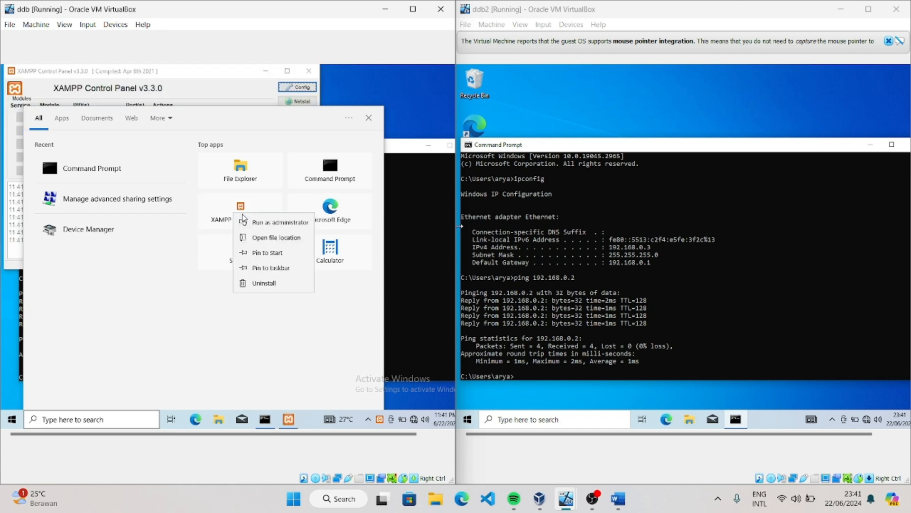
{"action": "left_click", "coordinate": [268, 223]}
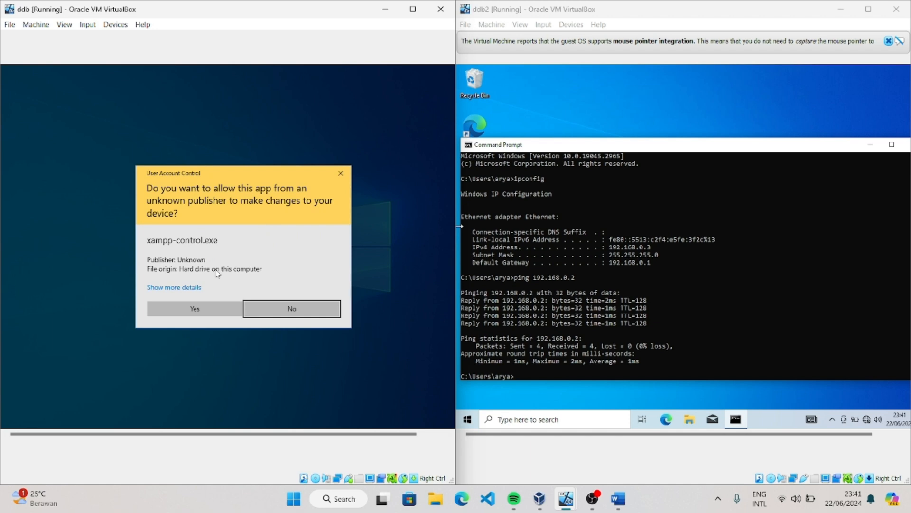
{"action": "left_click", "coordinate": [177, 310]}
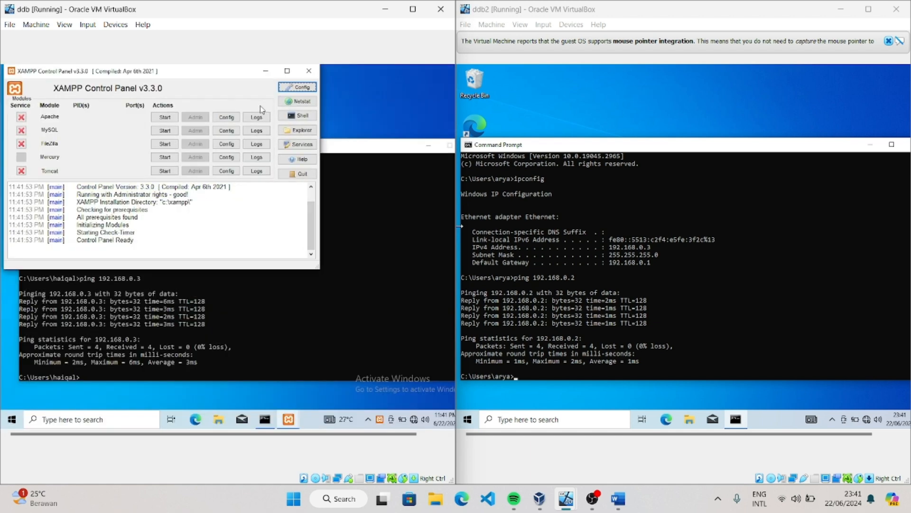
Review the phpMyAdmin config.inc.php file on the ddb machine down to its end, and close it
{"action": "left_click", "coordinate": [238, 121]}
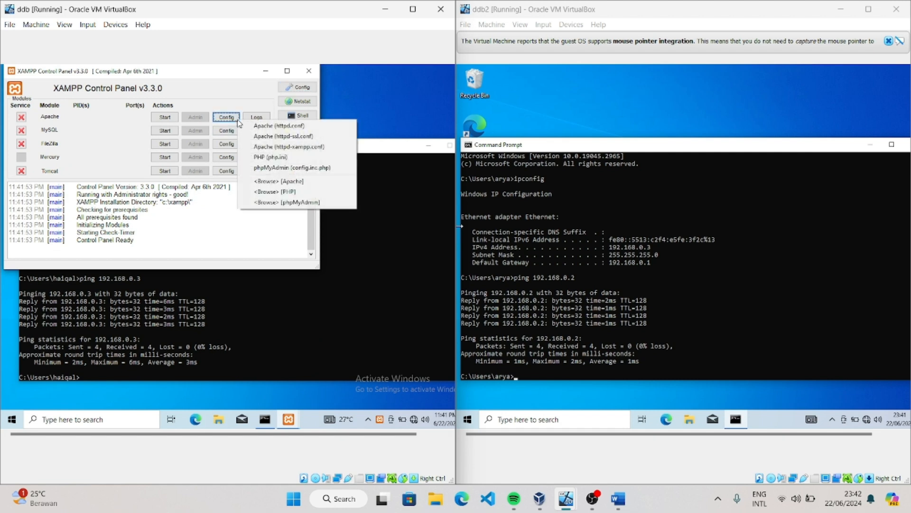
{"action": "left_click", "coordinate": [280, 168]}
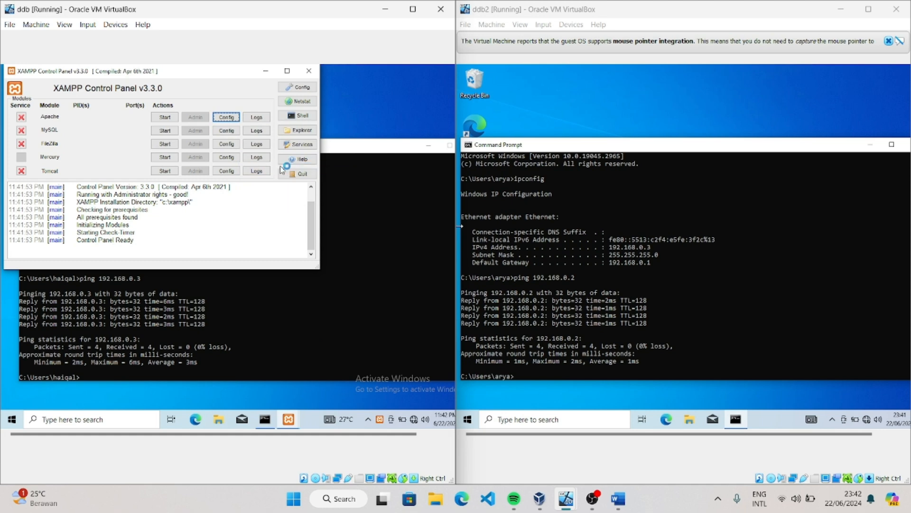
{"action": "scroll", "coordinate": [269, 158], "scroll_direction": "down", "scroll_amount": 2}
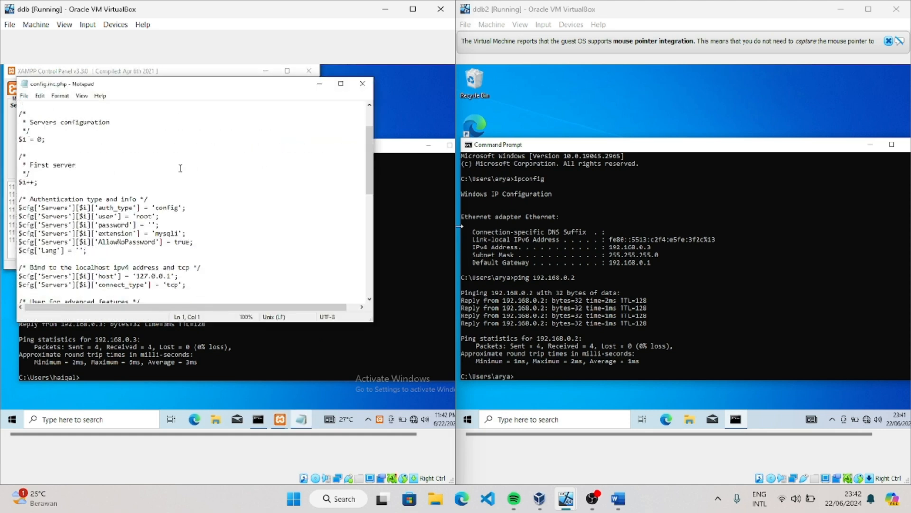
{"action": "scroll", "coordinate": [155, 170], "scroll_direction": "down", "scroll_amount": 1}
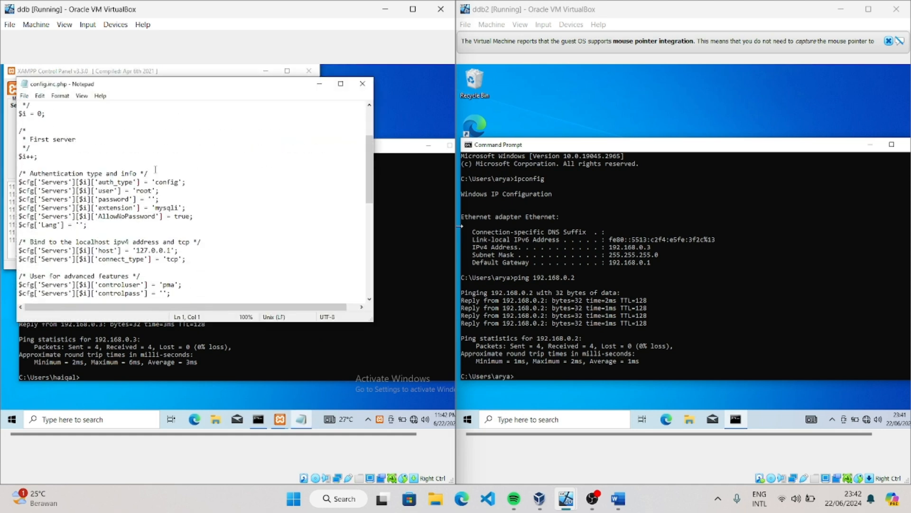
{"action": "scroll", "coordinate": [156, 170], "scroll_direction": "down", "scroll_amount": 10}
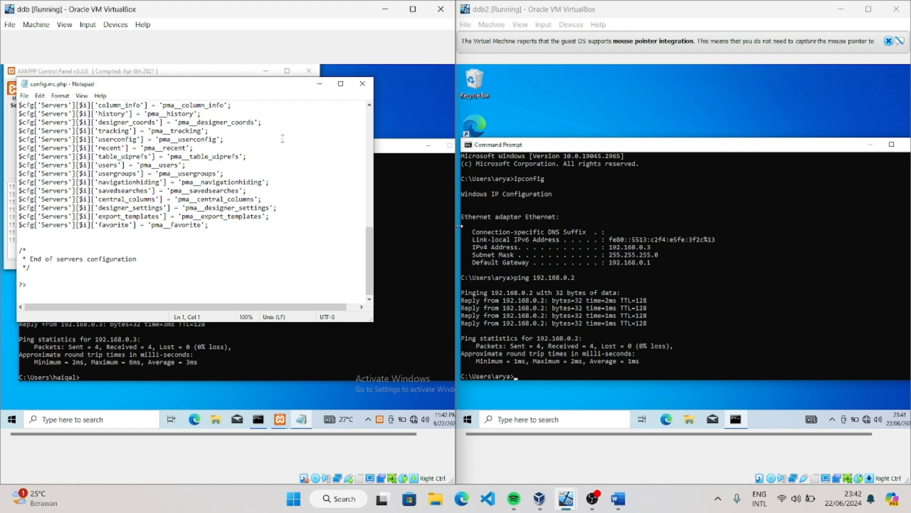
{"action": "left_click", "coordinate": [362, 85]}
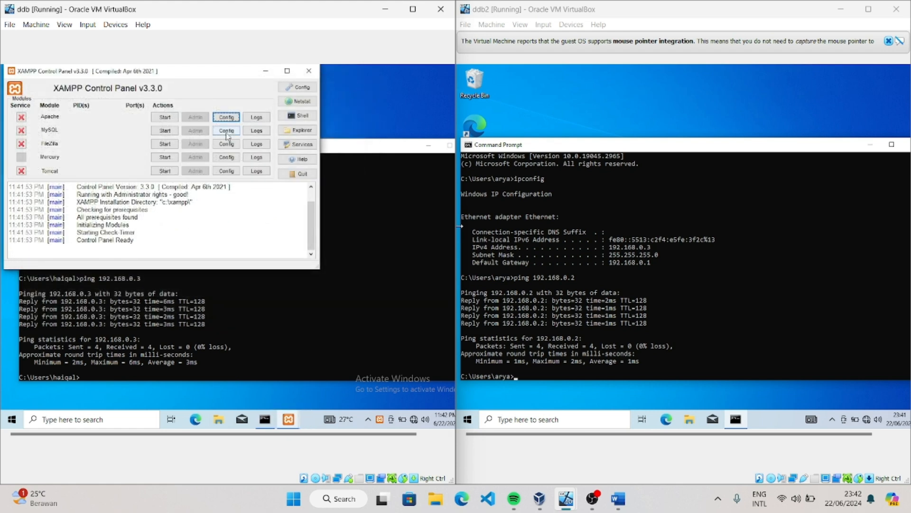
In MySQL's my.ini on ddb, delete the server-id, log_bin, log_error and binlog_do_db lines under [mysqld], including the leftover blank lines
{"action": "left_click", "coordinate": [233, 130]}
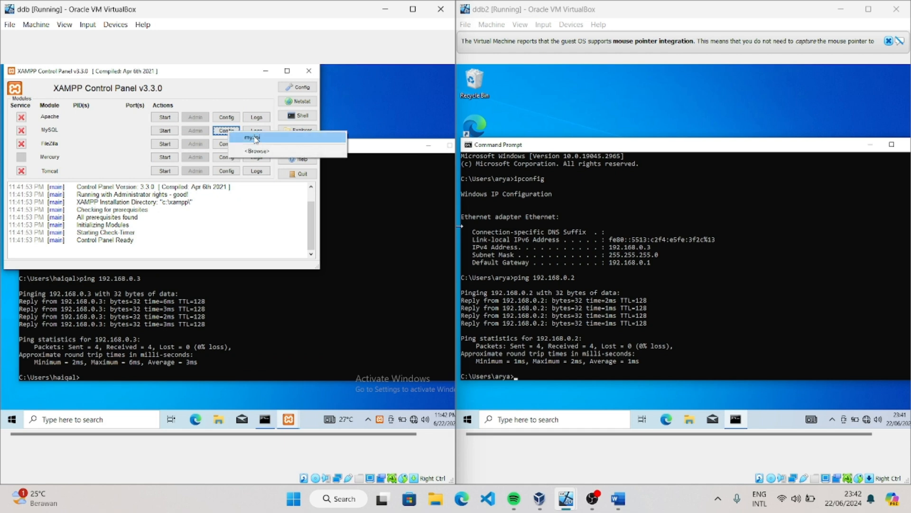
{"action": "left_click", "coordinate": [255, 137]}
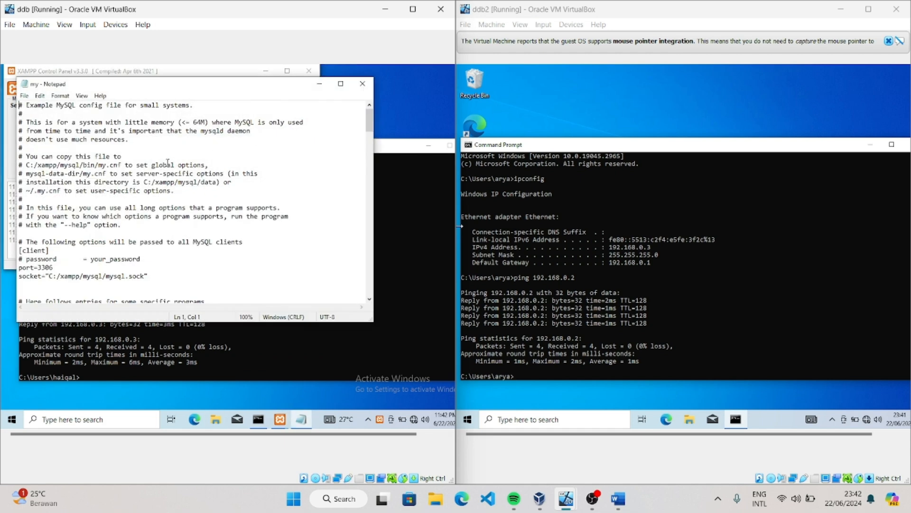
{"action": "scroll", "coordinate": [168, 163], "scroll_direction": "down", "scroll_amount": 5}
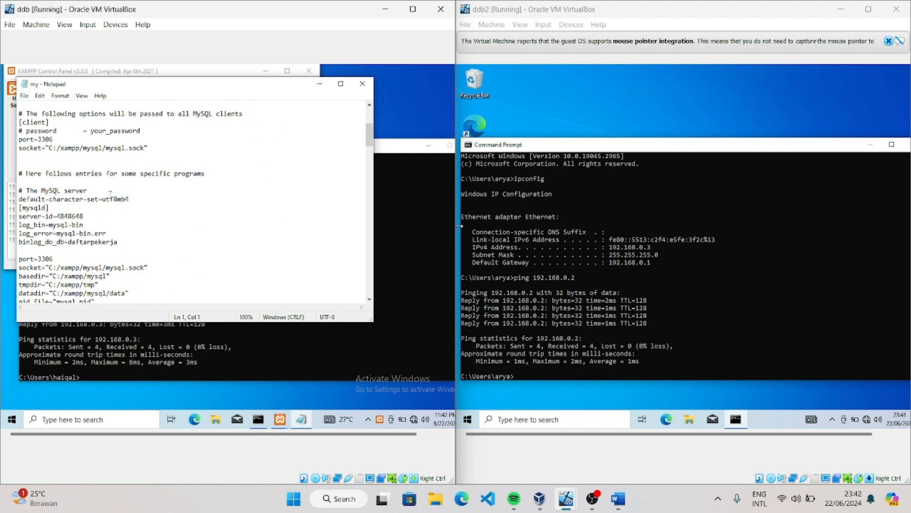
{"action": "left_click_drag", "start_coordinate": [119, 243], "coordinate": [19, 217]}
{"action": "right_click", "coordinate": [31, 223]}
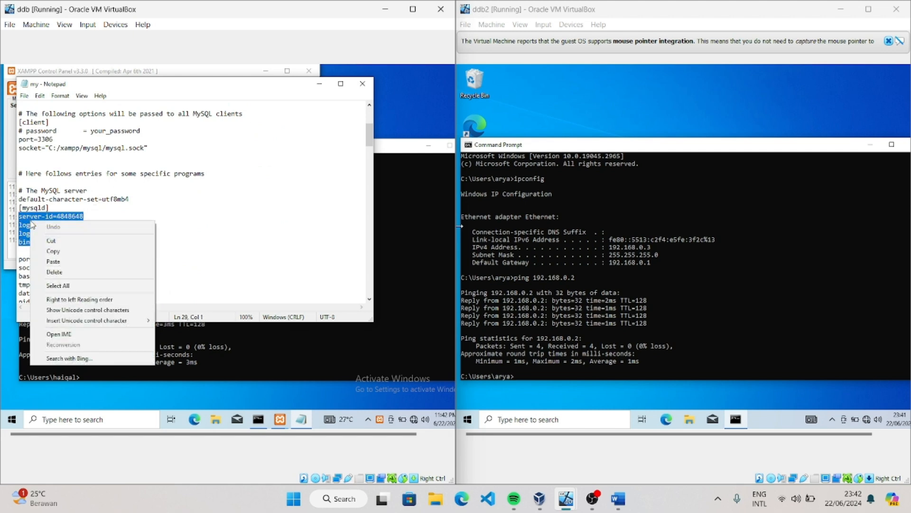
{"action": "left_click", "coordinate": [54, 271]}
{"action": "left_click", "coordinate": [38, 223]}
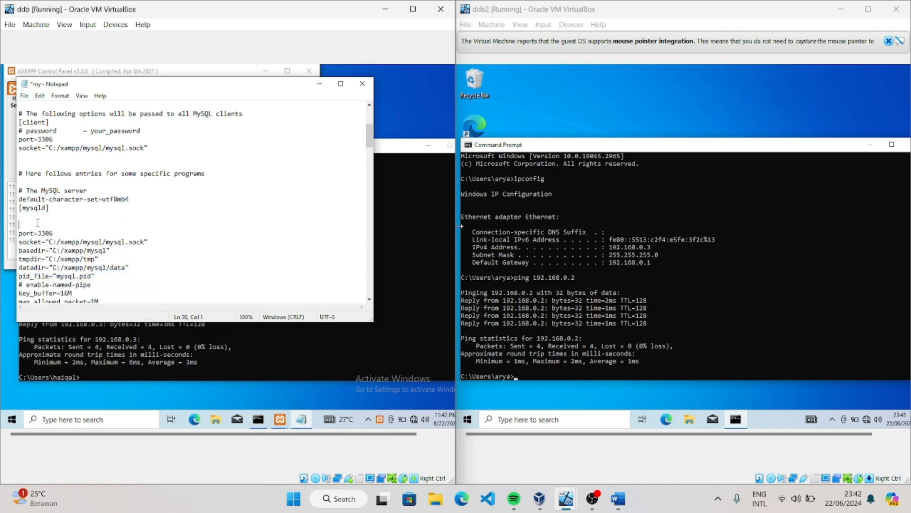
{"action": "key", "text": "BackSpace"}
{"action": "key", "text": "BackSpace"}
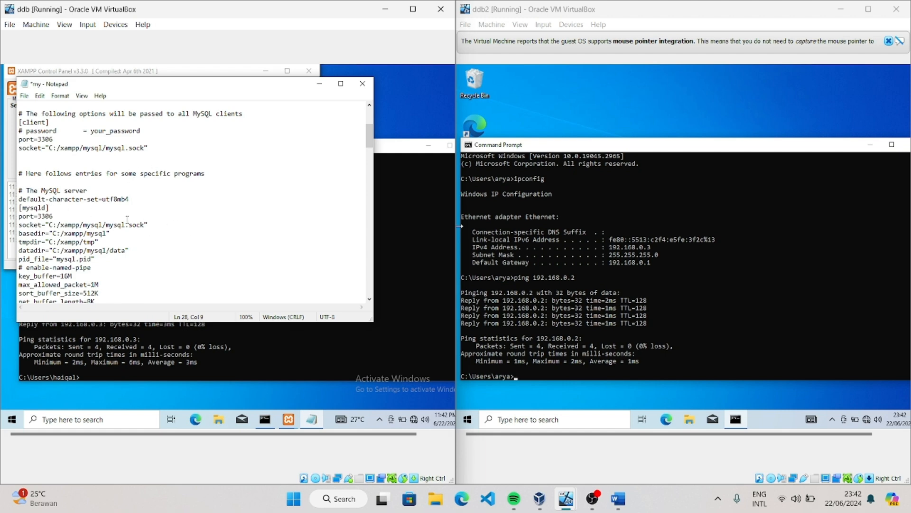
Save the edited my.ini file on the ddb machine and close it
{"action": "left_click", "coordinate": [24, 95]}
{"action": "left_click", "coordinate": [53, 145]}
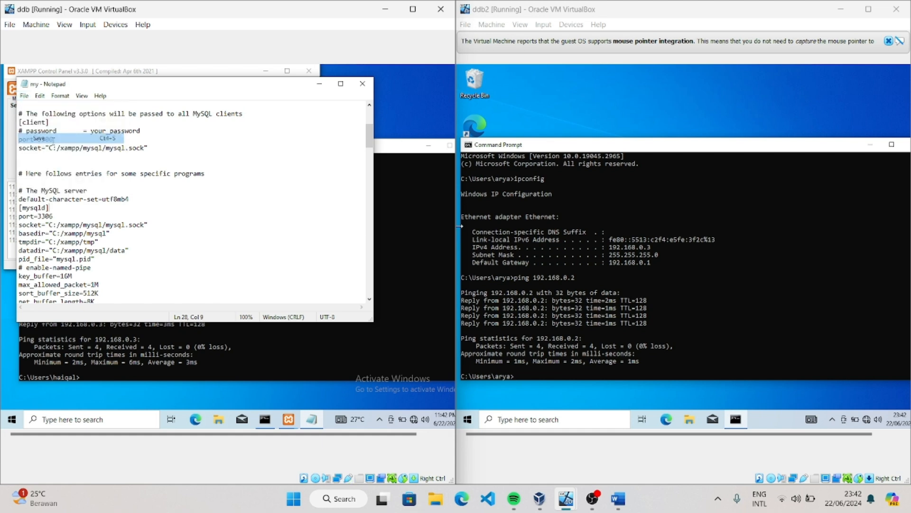
{"action": "left_click", "coordinate": [362, 84]}
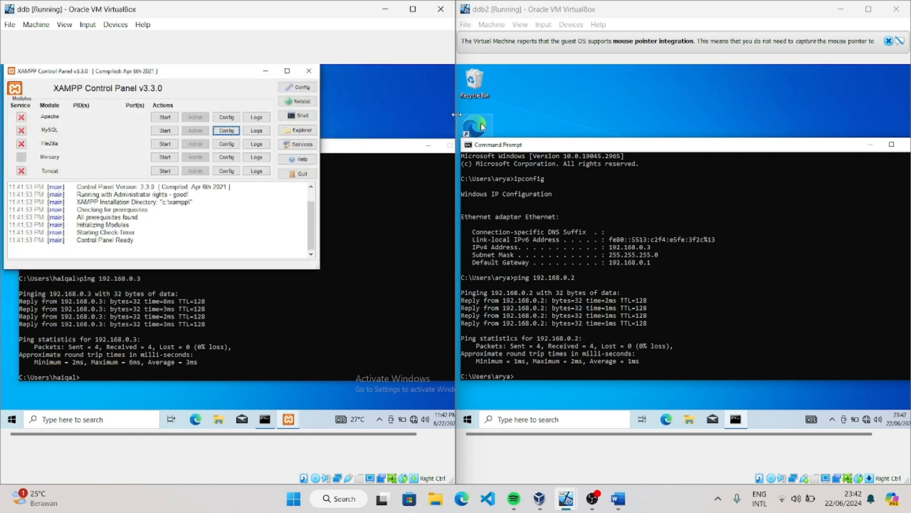
Launch XAMPP Control Panel on the ddb2 machine, review the phpMyAdmin config.inc.php file down to its end, and close the file
{"action": "left_click", "coordinate": [536, 420]}
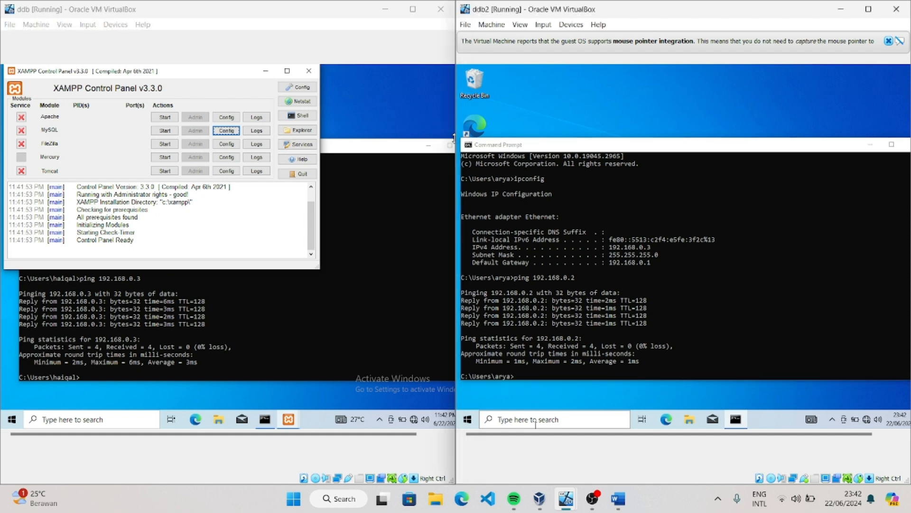
{"action": "left_click", "coordinate": [553, 199]}
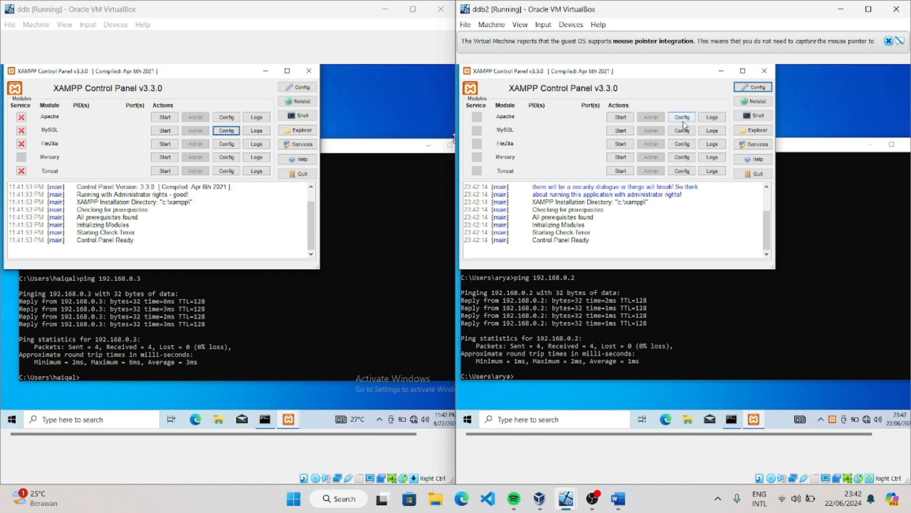
{"action": "left_click", "coordinate": [682, 118]}
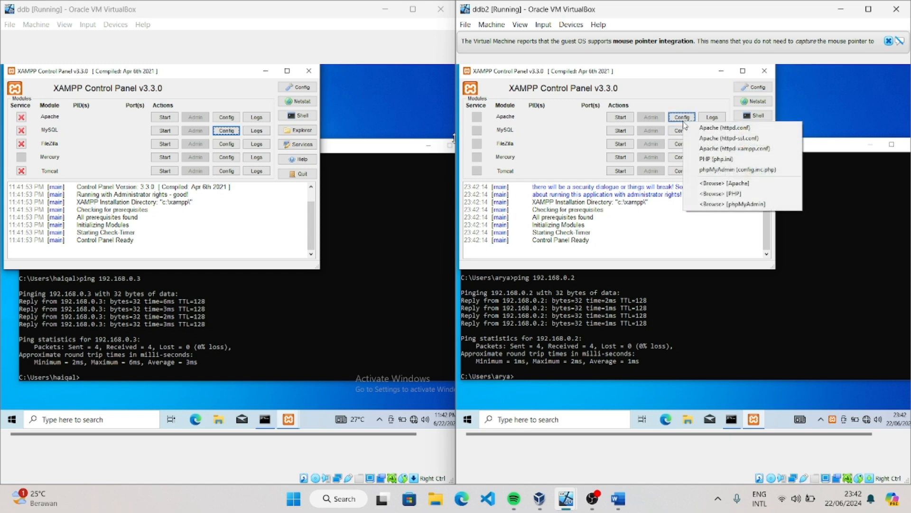
{"action": "left_click", "coordinate": [744, 170]}
{"action": "scroll", "coordinate": [744, 175], "scroll_direction": "down", "scroll_amount": 10}
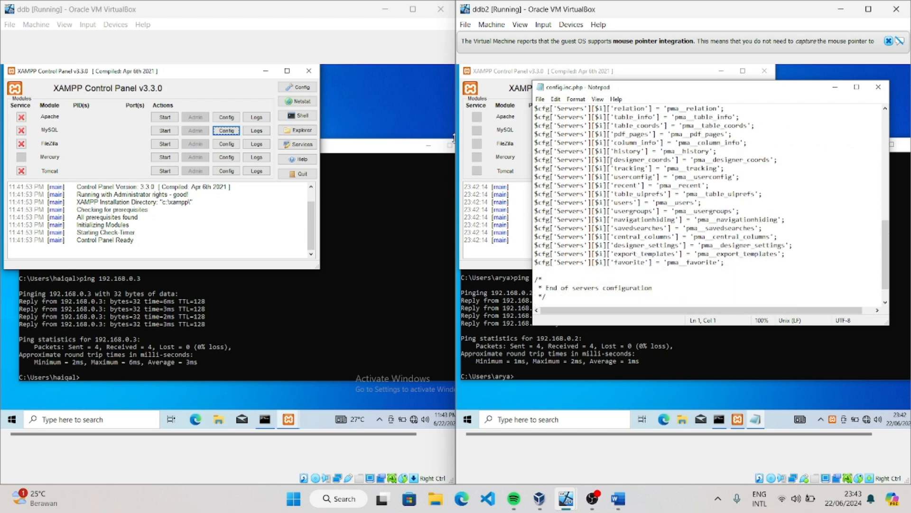
{"action": "scroll", "coordinate": [612, 159], "scroll_direction": "down", "scroll_amount": 1}
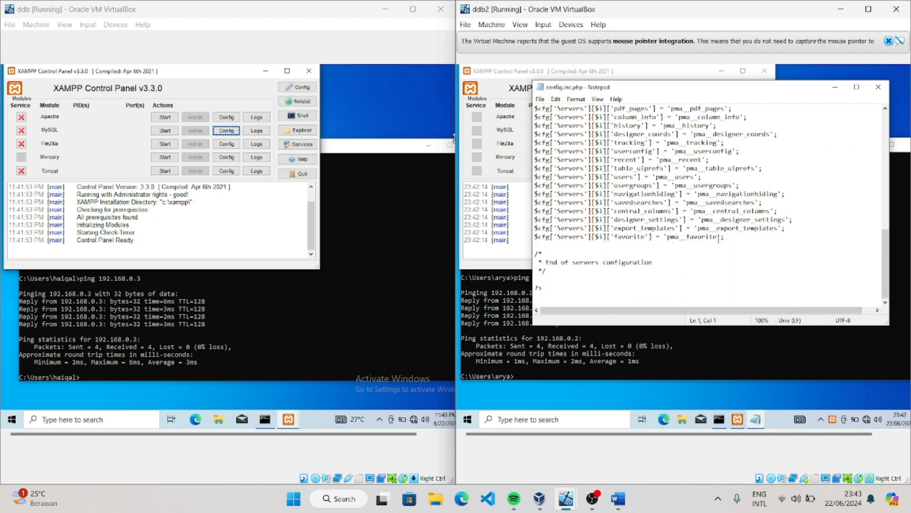
{"action": "left_click", "coordinate": [879, 87]}
Review the [client] and [mysqld] sections of MySQL's my.ini on the ddb2 machine, and close the file
{"action": "left_click", "coordinate": [682, 130]}
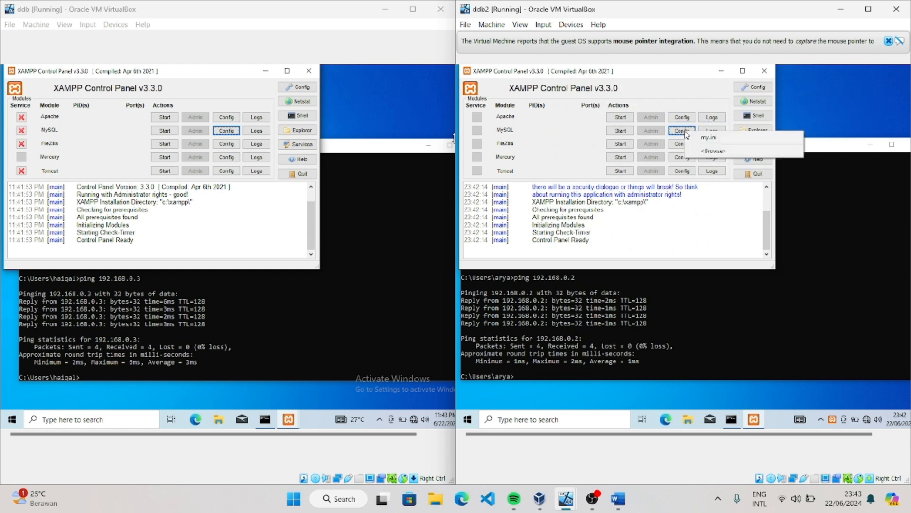
{"action": "left_click", "coordinate": [701, 138]}
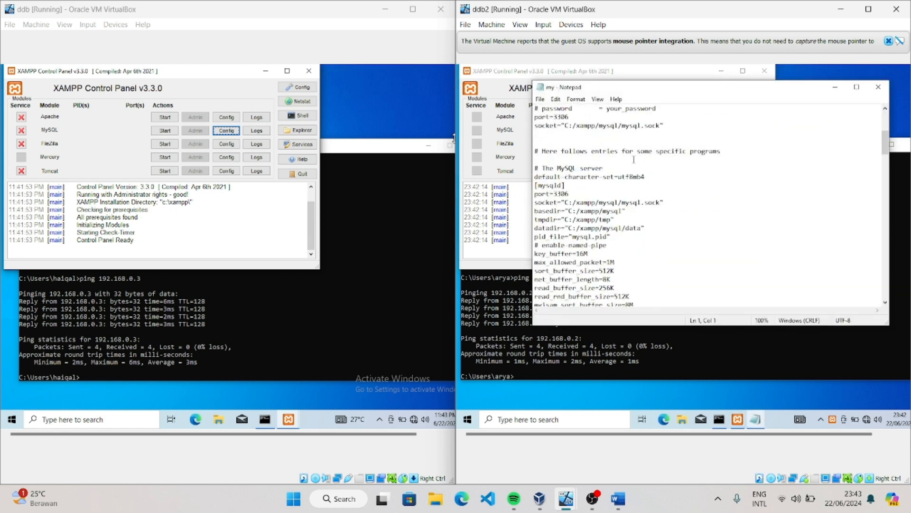
{"action": "scroll", "coordinate": [634, 159], "scroll_direction": "up", "scroll_amount": 1}
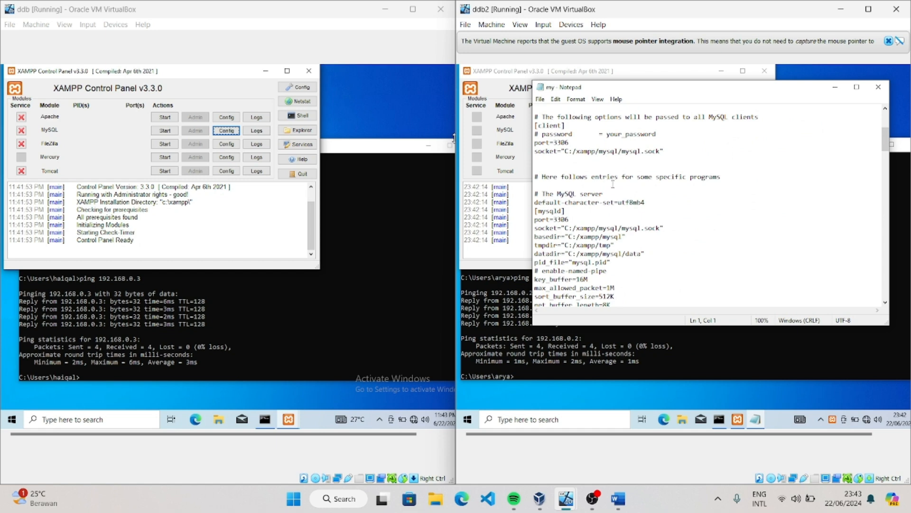
{"action": "left_click", "coordinate": [878, 87]}
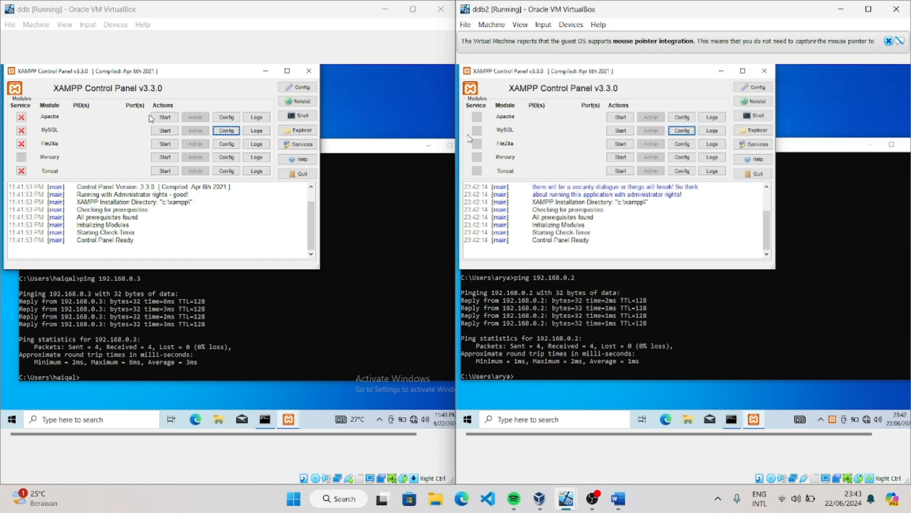
Start Apache and MySQL on the ddb machine and open phpMyAdmin for that server
{"action": "left_click", "coordinate": [164, 117]}
{"action": "left_click", "coordinate": [166, 132]}
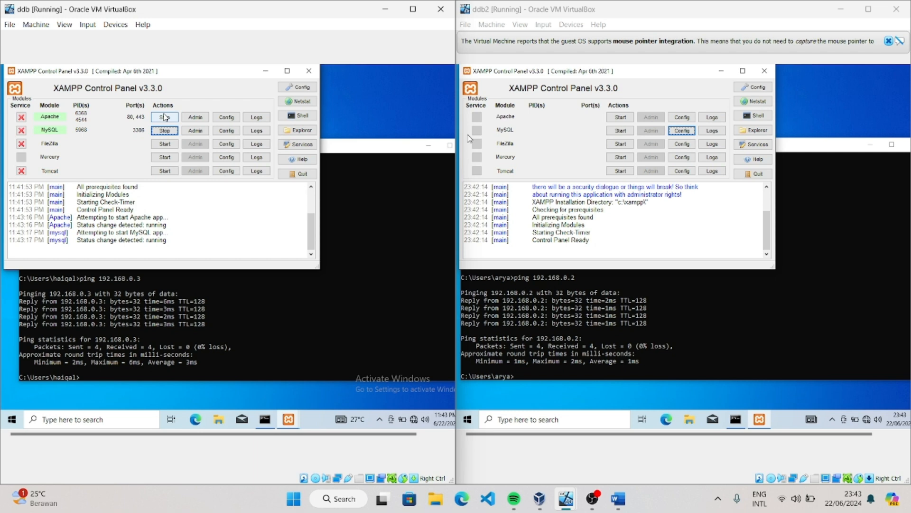
{"action": "left_click", "coordinate": [201, 133]}
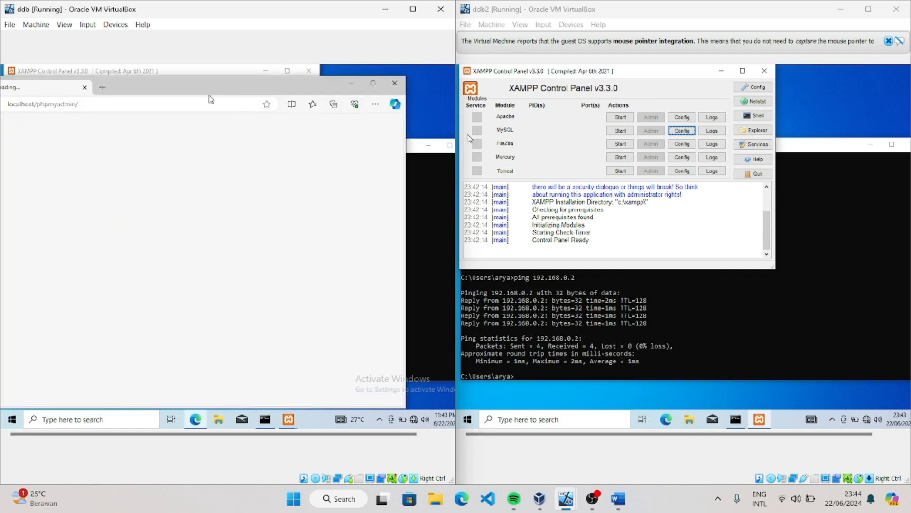
Reposition the browser window inside ddb and widen the ddb virtual machine window to show more of the phpMyAdmin page
{"action": "double_click", "coordinate": [210, 88]}
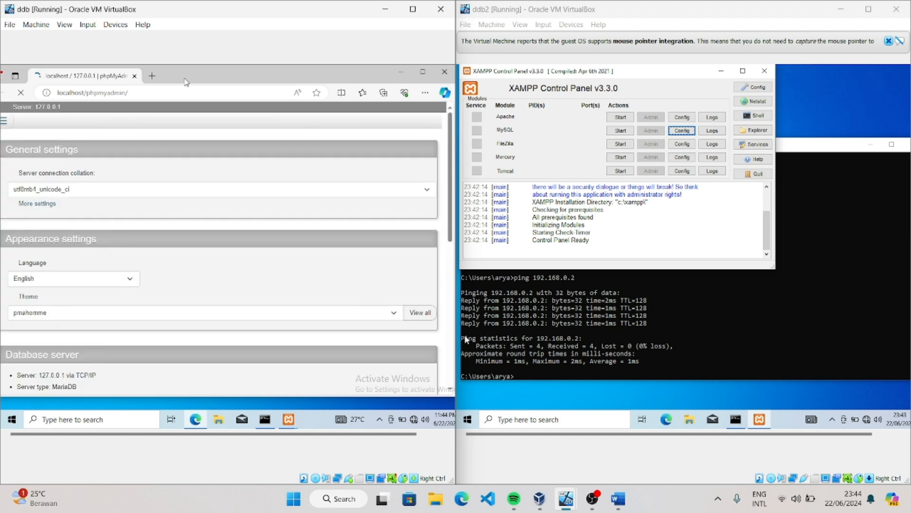
{"action": "mouse_move", "coordinate": [201, 73]}
{"action": "left_mouse_down"}
{"action": "mouse_move", "coordinate": [258, 66]}
{"action": "mouse_move", "coordinate": [217, 75]}
{"action": "left_mouse_up"}
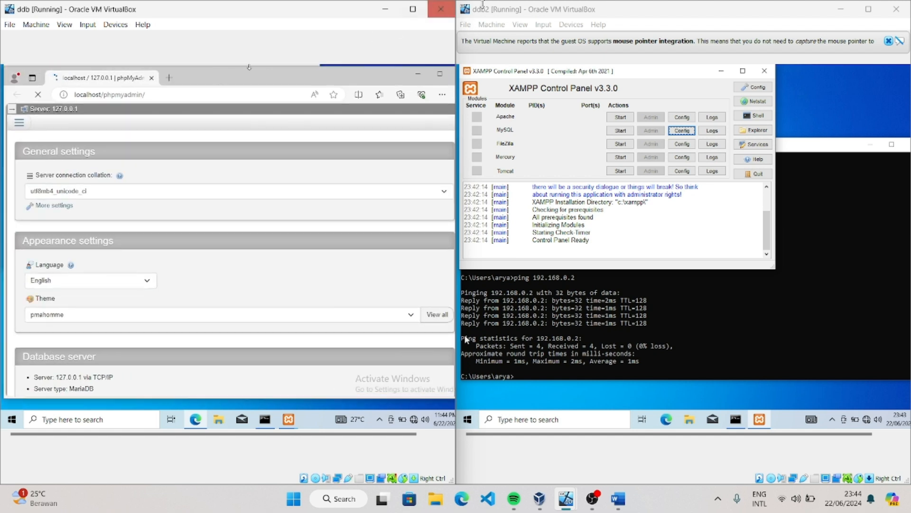
{"action": "left_click_drag", "start_coordinate": [456, 38], "coordinate": [468, 38]}
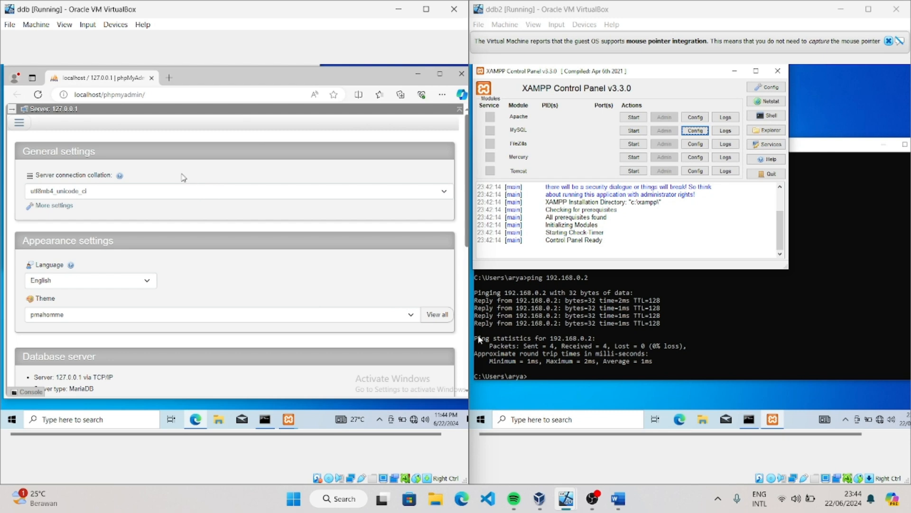
Create a database named daftarpekerja with the utf8mb4_general_ci collation in phpMyAdmin on ddb
{"action": "left_click", "coordinate": [17, 123]}
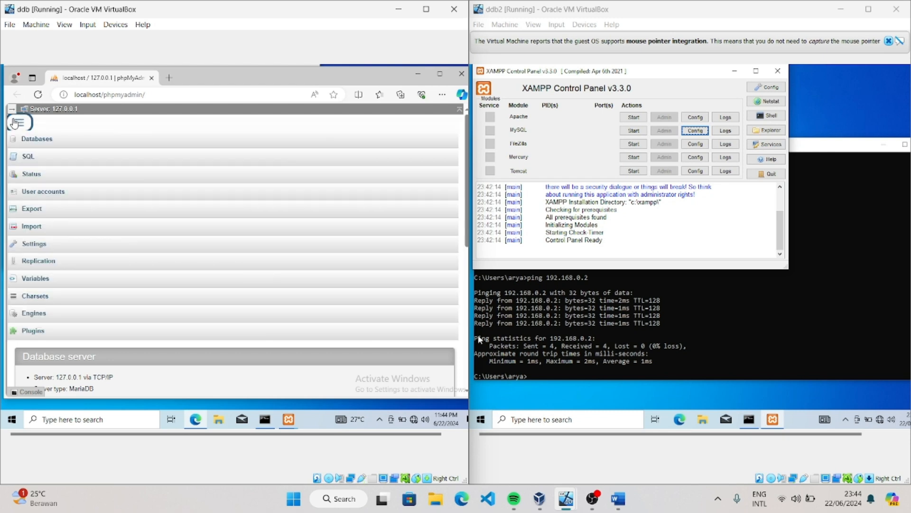
{"action": "left_click", "coordinate": [57, 143]}
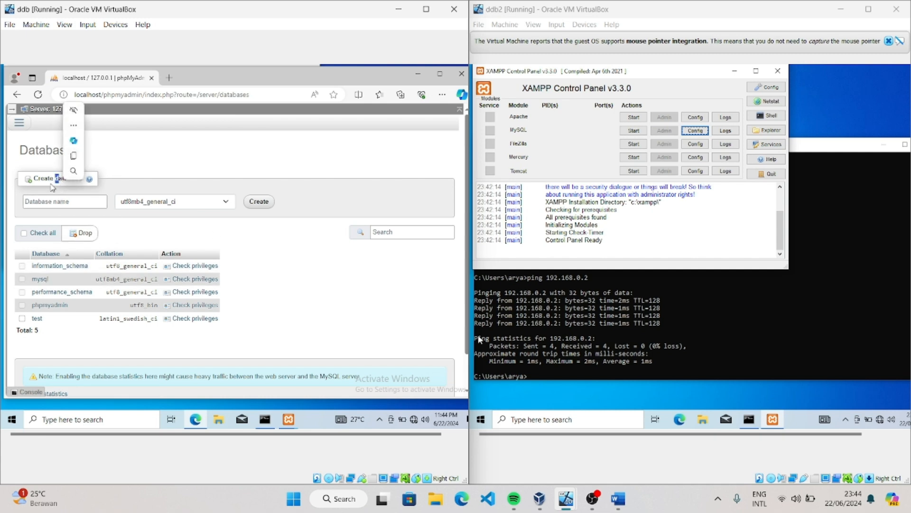
{"action": "left_click", "coordinate": [36, 202]}
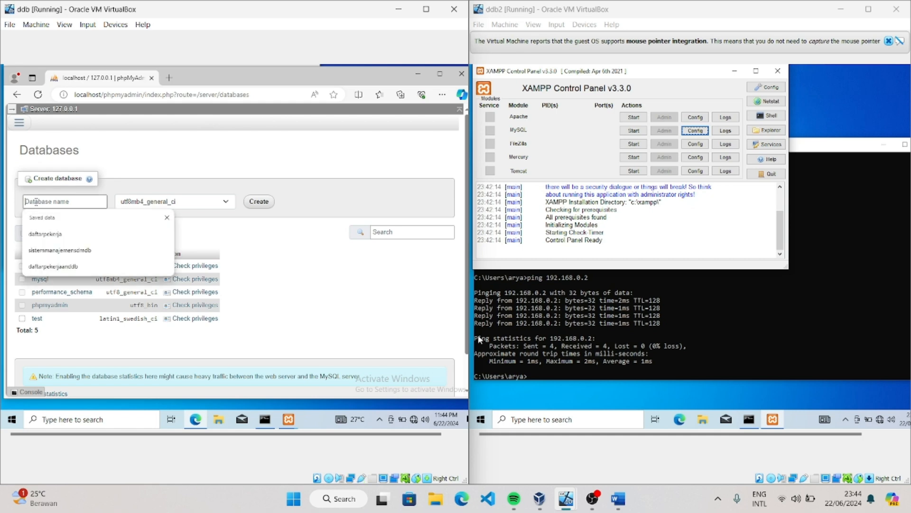
{"action": "left_click", "coordinate": [45, 234]}
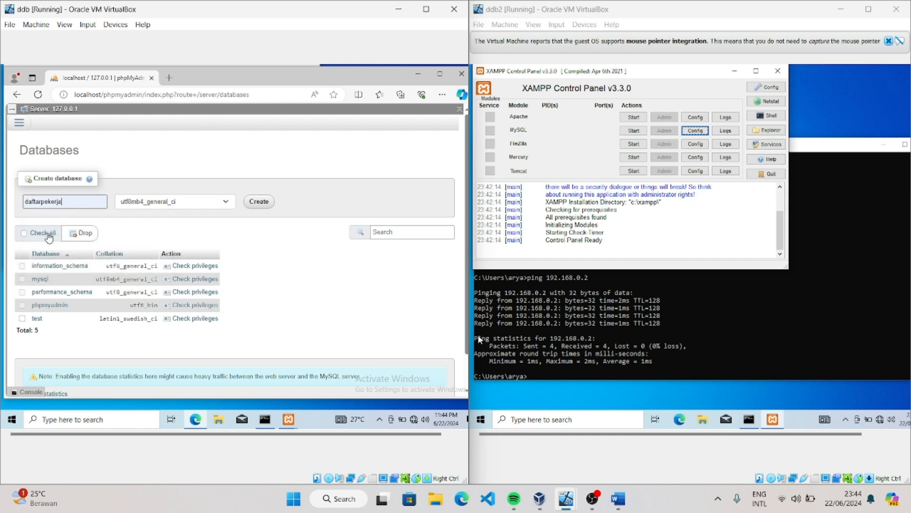
{"action": "left_click", "coordinate": [259, 201]}
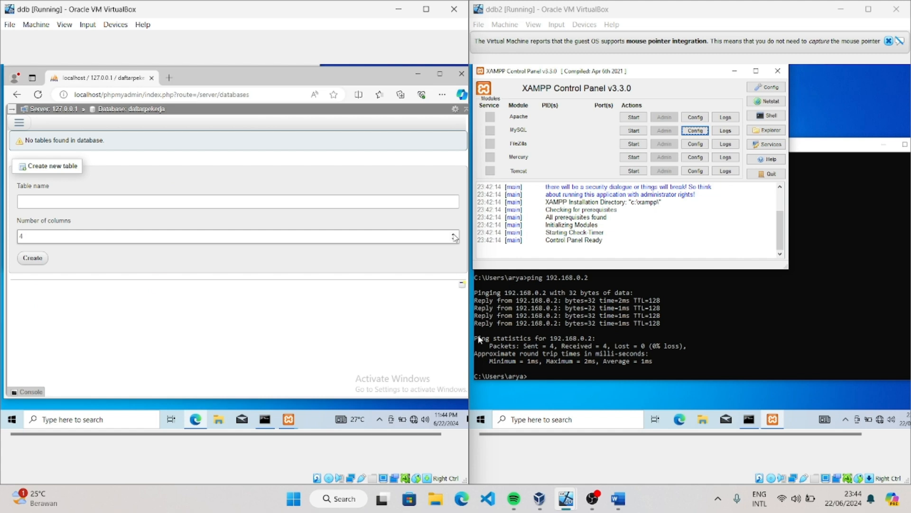
Begin a new table named data with 2 columns in the daftarpekerja database
{"action": "left_click", "coordinate": [454, 234]}
{"action": "left_click", "coordinate": [284, 202]}
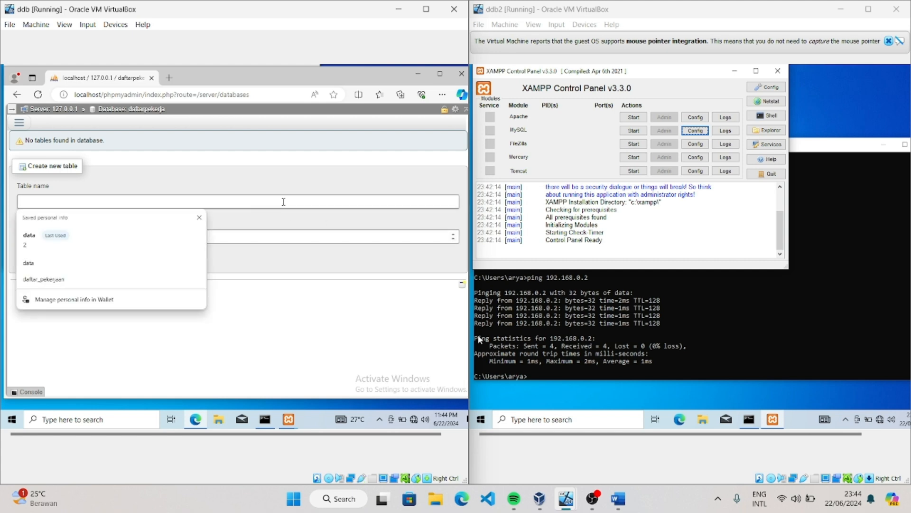
{"action": "left_click", "coordinate": [33, 238]}
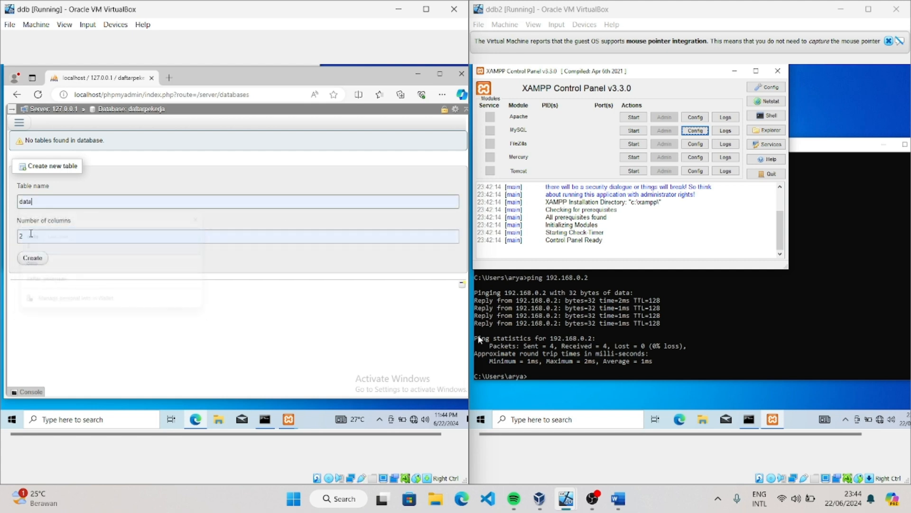
{"action": "left_click", "coordinate": [38, 260]}
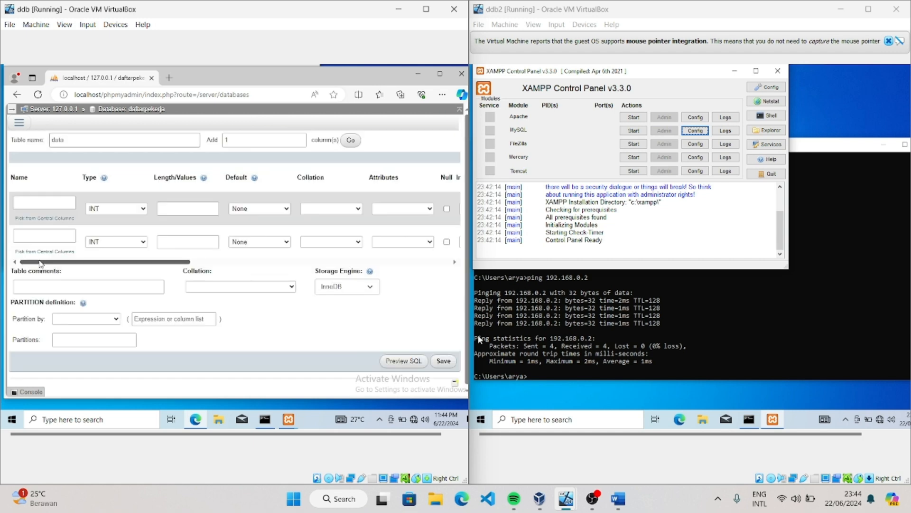
Define the table's columns as id with type INT and nama_pekerjaan with type VARCHAR and length 50
{"action": "left_click", "coordinate": [57, 204]}
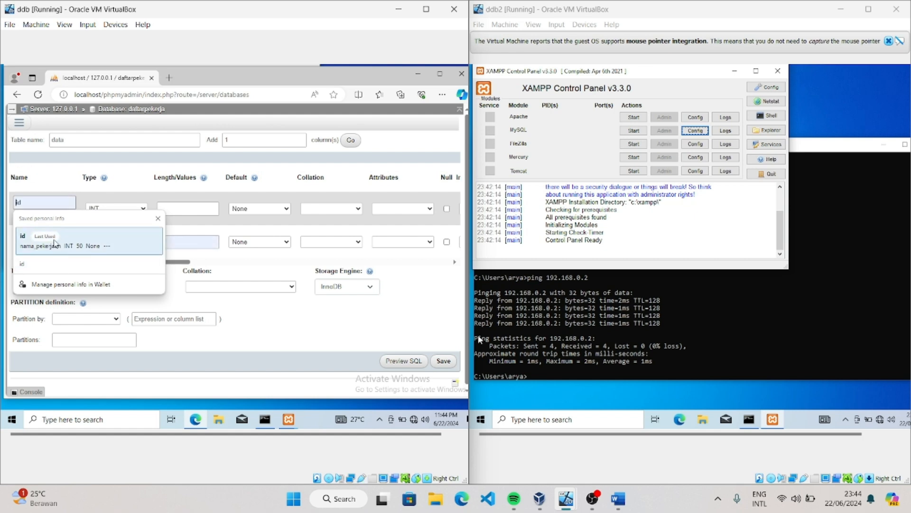
{"action": "left_click", "coordinate": [53, 245]}
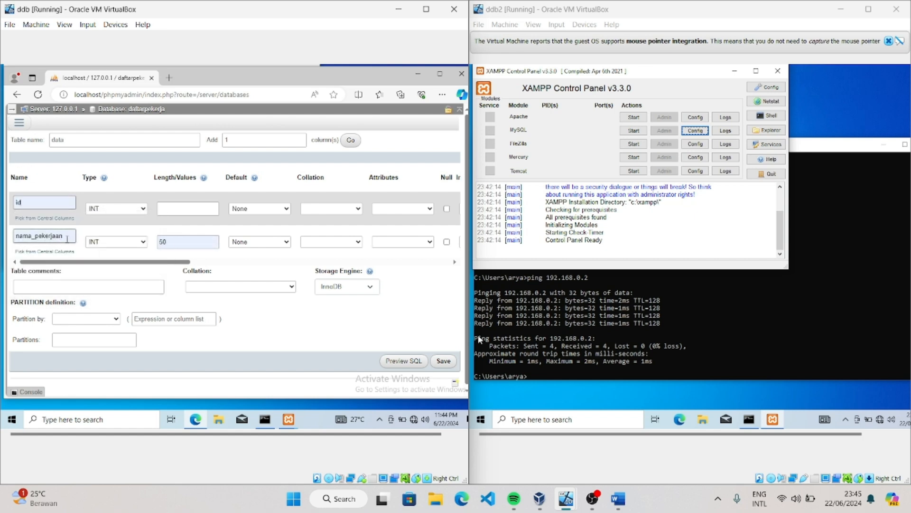
{"action": "left_click", "coordinate": [128, 209]}
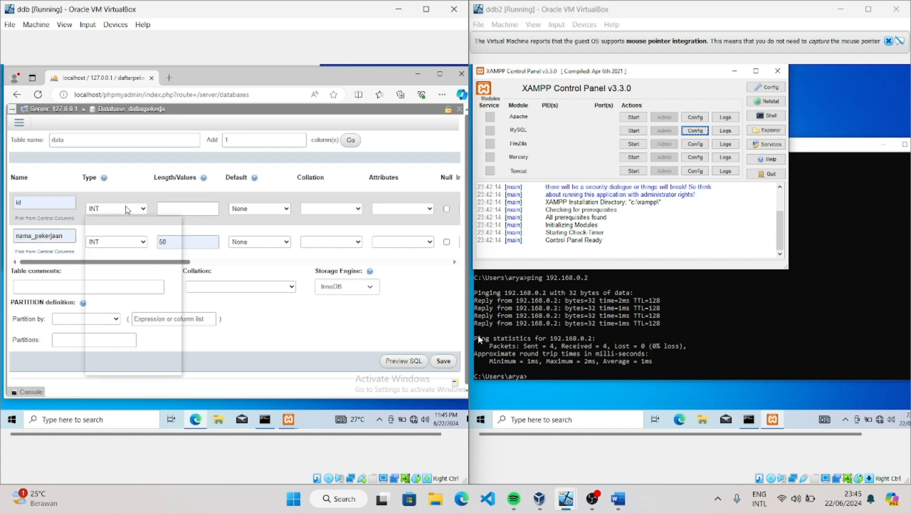
{"action": "left_click", "coordinate": [125, 221]}
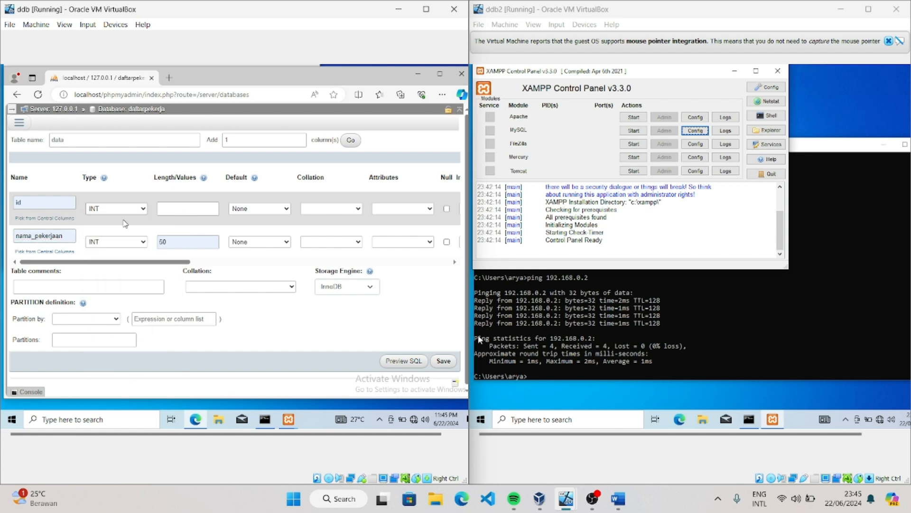
{"action": "left_click", "coordinate": [118, 242]}
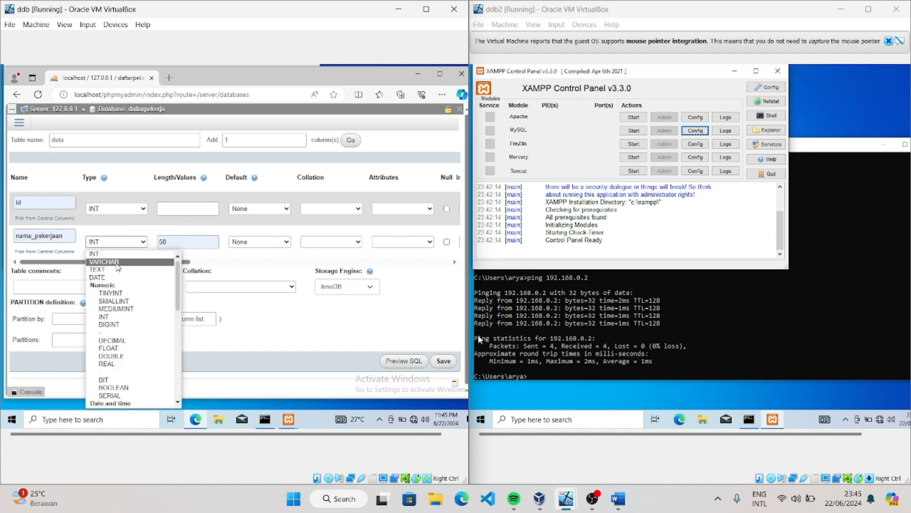
{"action": "left_click", "coordinate": [105, 262]}
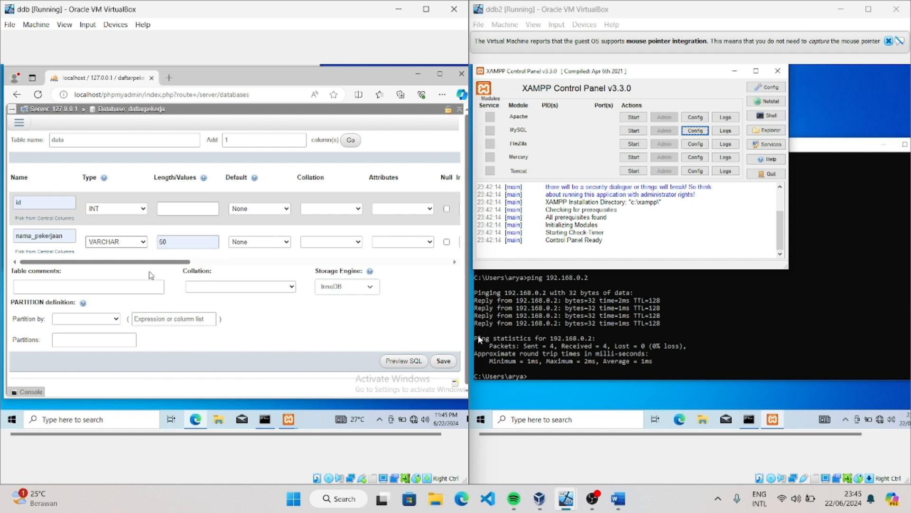
Make the id column auto-increment with a PRIMARY index, and set its attribute to UNSIGNED
{"action": "left_click_drag", "start_coordinate": [150, 262], "coordinate": [230, 264]}
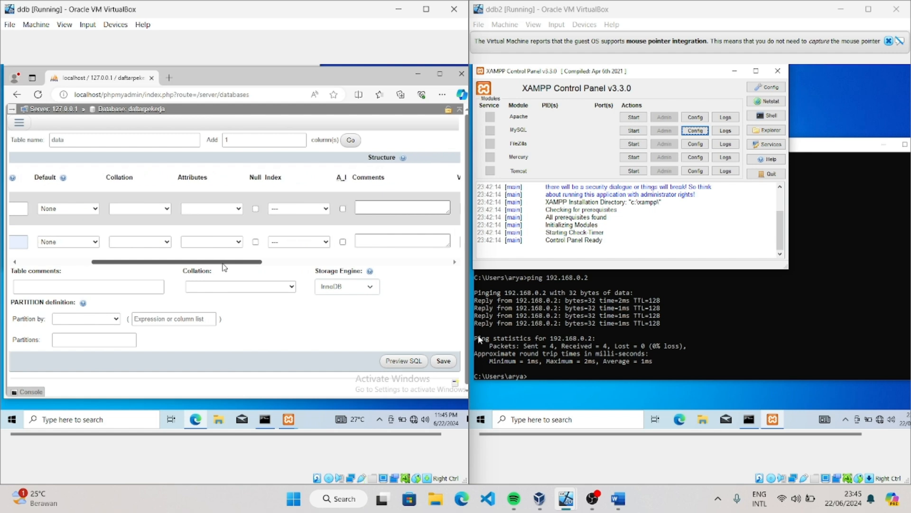
{"action": "left_click", "coordinate": [343, 209]}
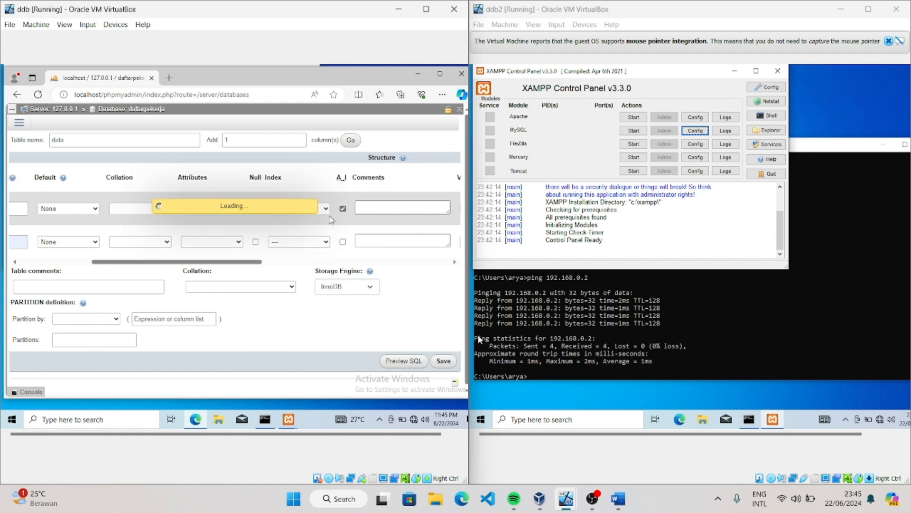
{"action": "left_click", "coordinate": [238, 209]}
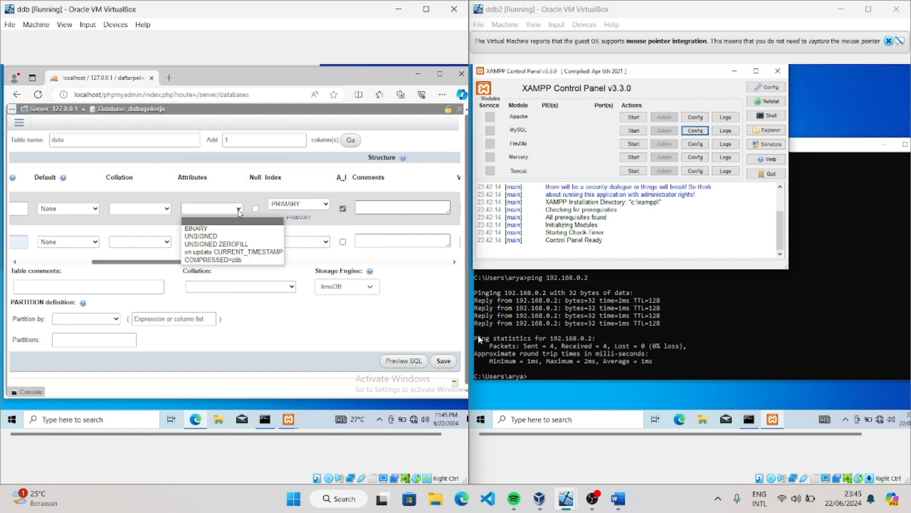
{"action": "left_click", "coordinate": [232, 236]}
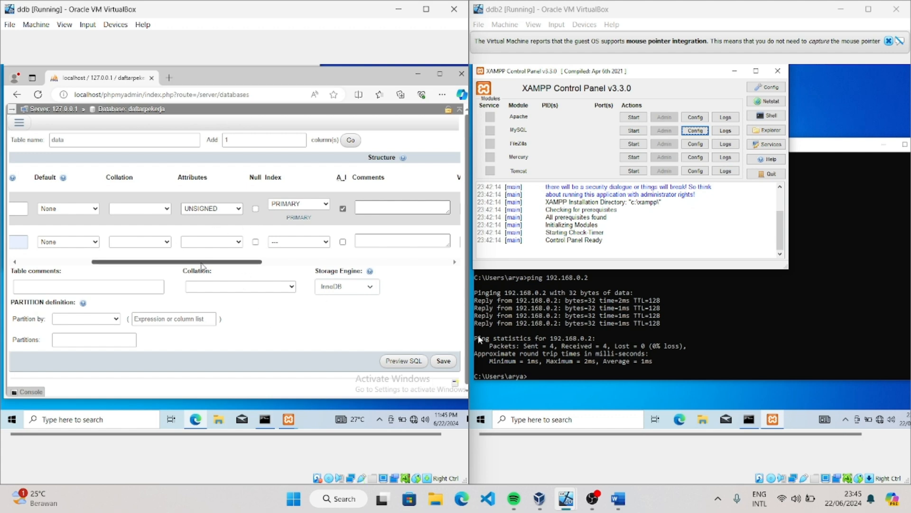
Try to save the data table in daftarpekerja twice, and go back to the phpMyAdmin home page
{"action": "left_click_drag", "start_coordinate": [194, 262], "coordinate": [46, 281]}
{"action": "left_click", "coordinate": [444, 361]}
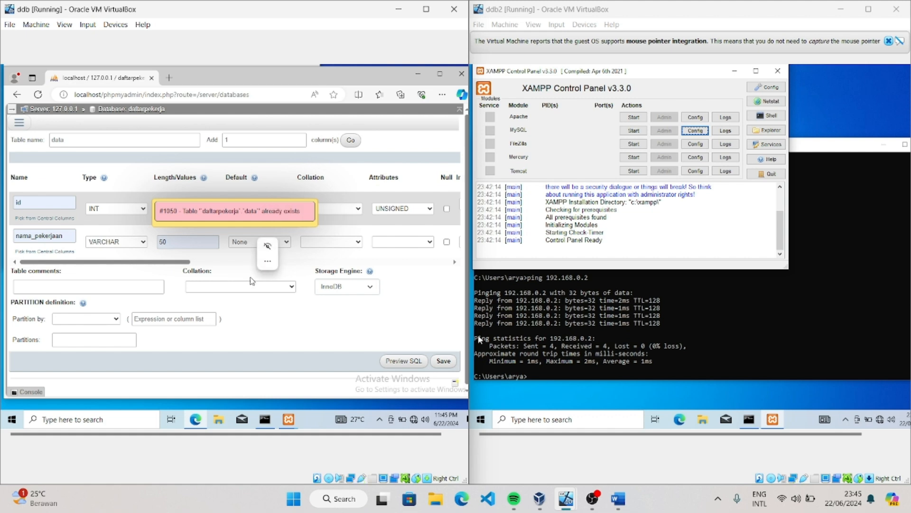
{"action": "left_click", "coordinate": [442, 360]}
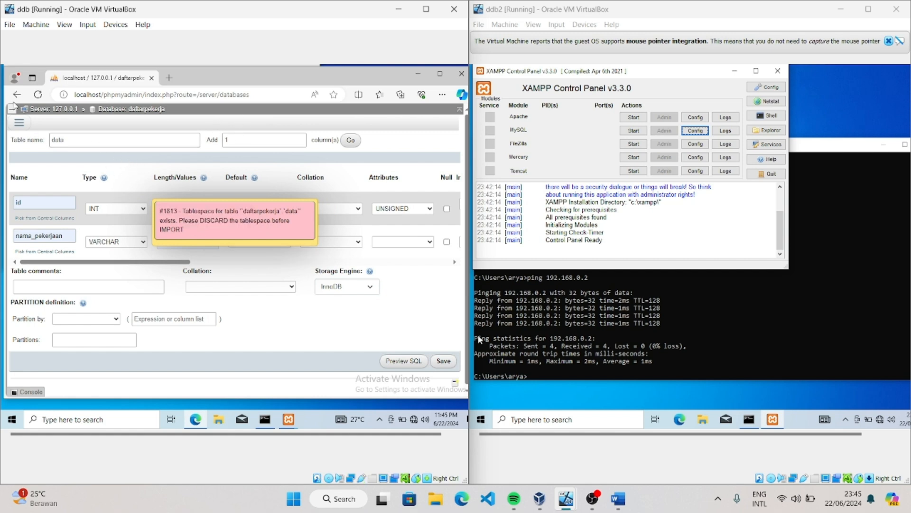
{"action": "left_click", "coordinate": [17, 96]}
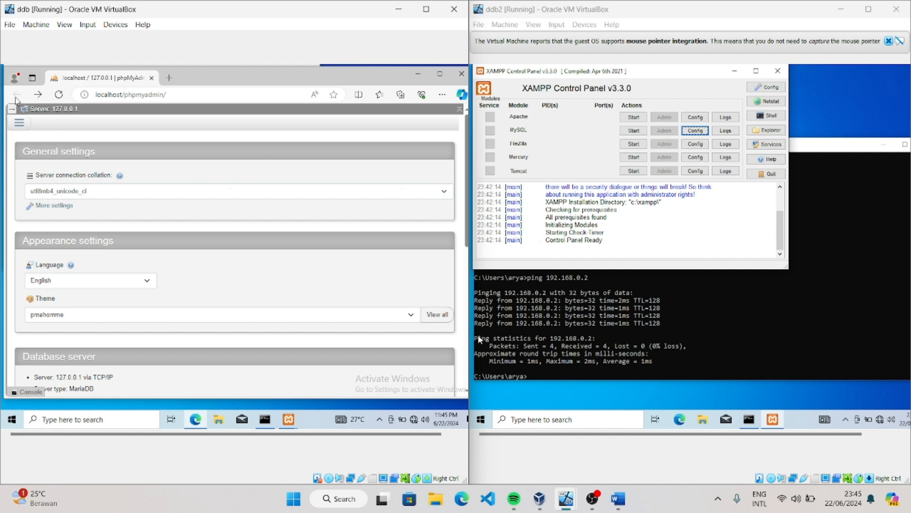
Drop the daftarpekerja database from the server's database list and confirm its deletion
{"action": "left_click", "coordinate": [19, 123]}
{"action": "left_click", "coordinate": [38, 139]}
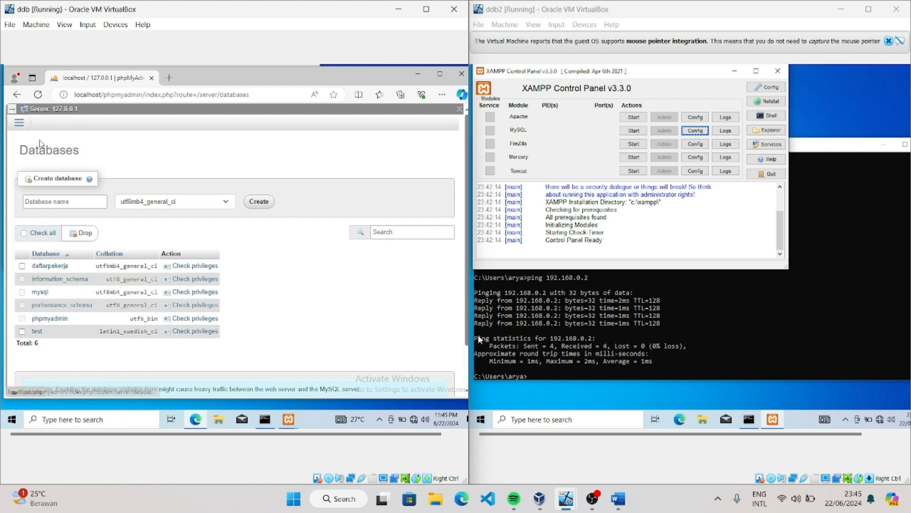
{"action": "double_click", "coordinate": [22, 263]}
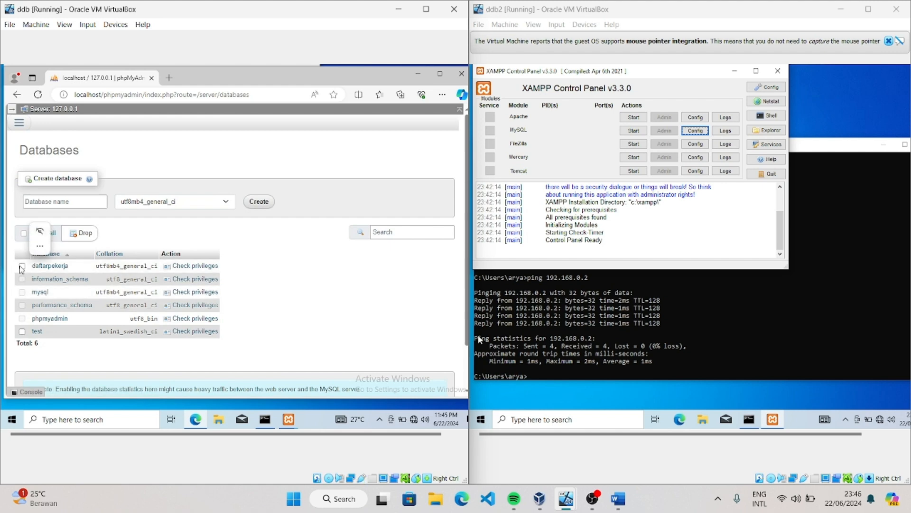
{"action": "left_click", "coordinate": [23, 266]}
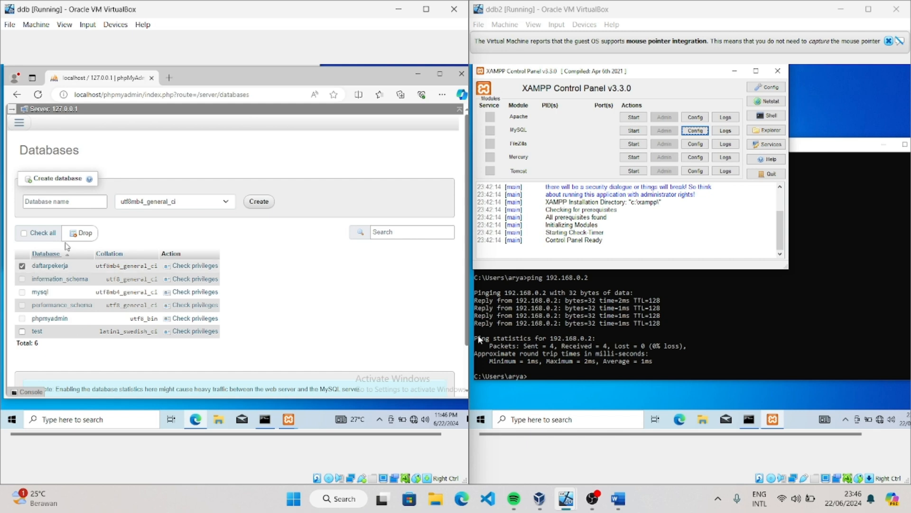
{"action": "left_click", "coordinate": [80, 233]}
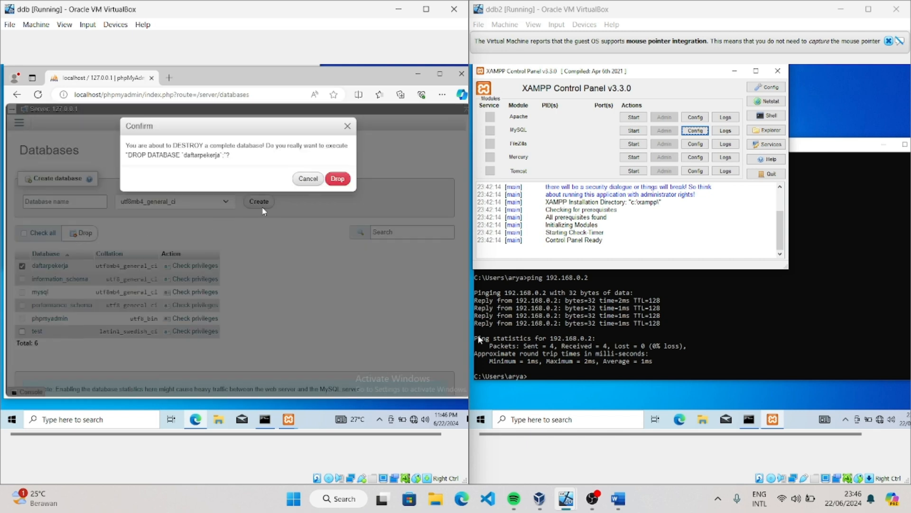
{"action": "left_click", "coordinate": [337, 178]}
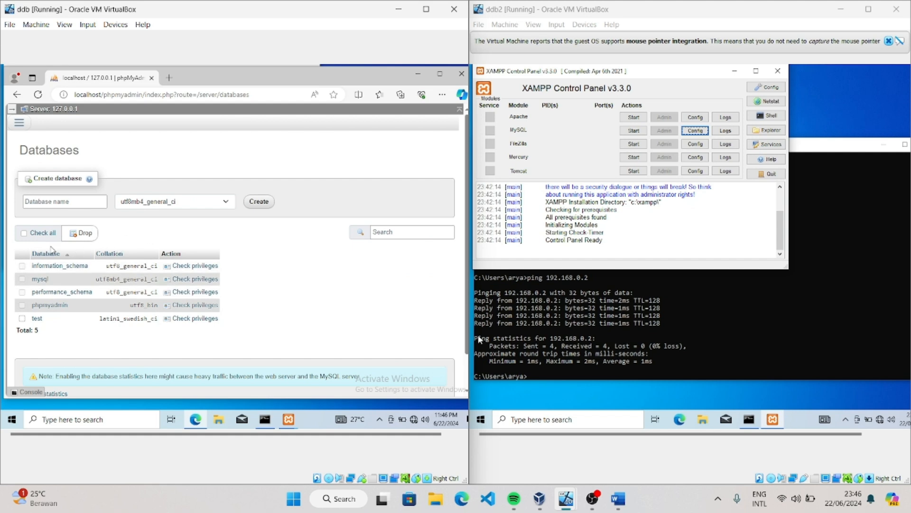
Create a new database named daftarpekerja with the utf8mb4_general_ci collation
{"action": "left_click", "coordinate": [52, 203]}
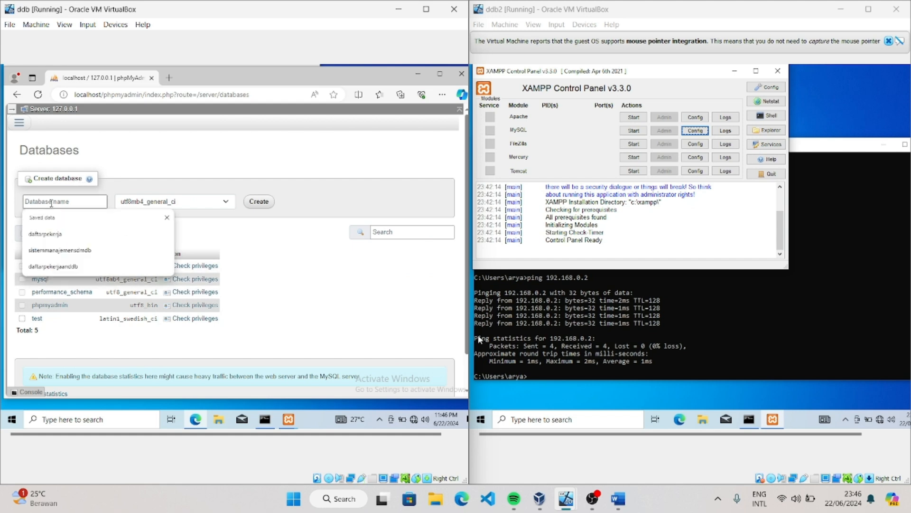
{"action": "left_click", "coordinate": [48, 234]}
{"action": "left_click", "coordinate": [256, 204]}
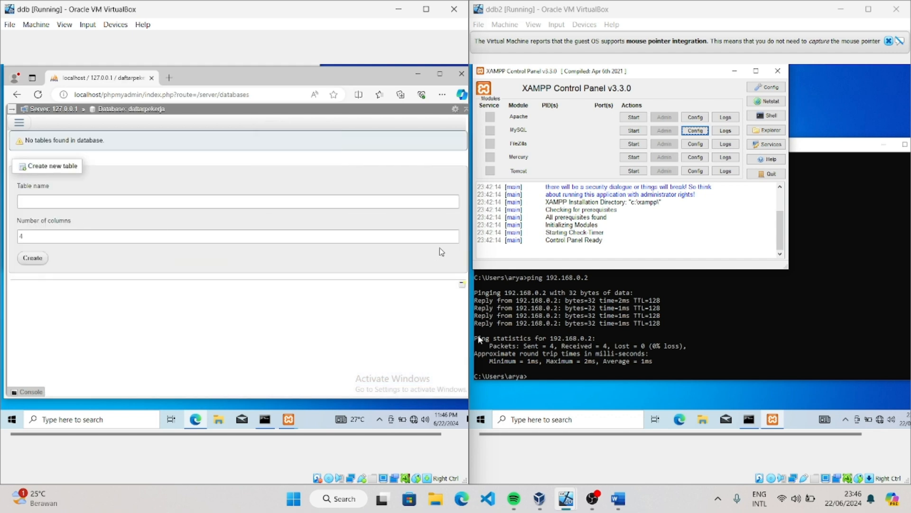
Begin a new table named data with 2 columns in the recreated daftarpekerja database
{"action": "left_click", "coordinate": [452, 235]}
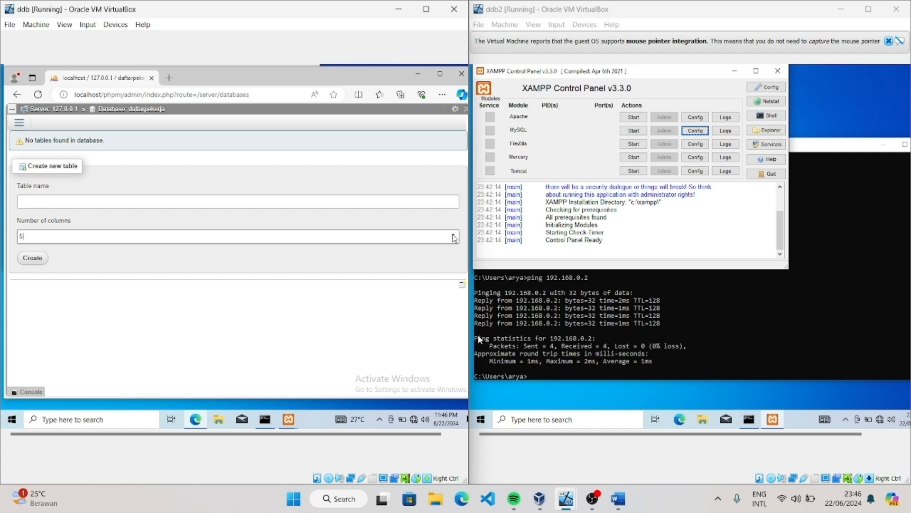
{"action": "left_click", "coordinate": [454, 239]}
{"action": "left_click", "coordinate": [196, 203]}
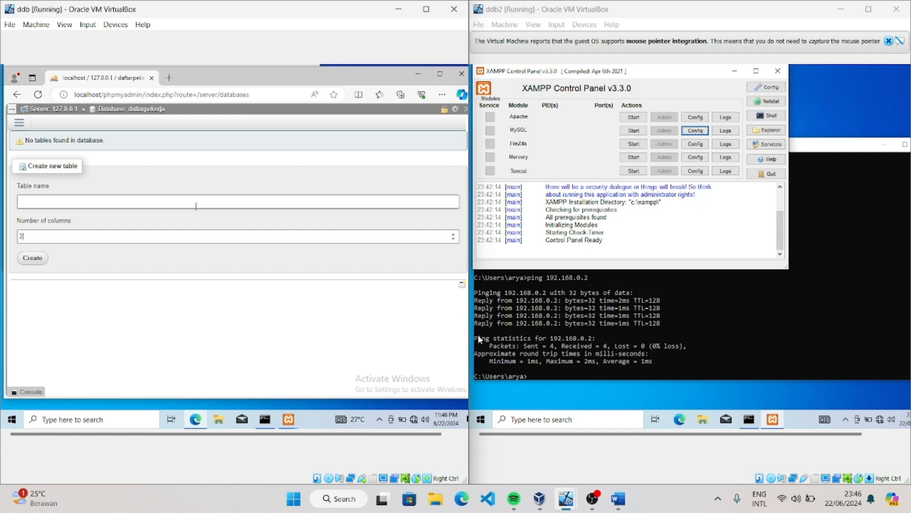
{"action": "left_click", "coordinate": [62, 240]}
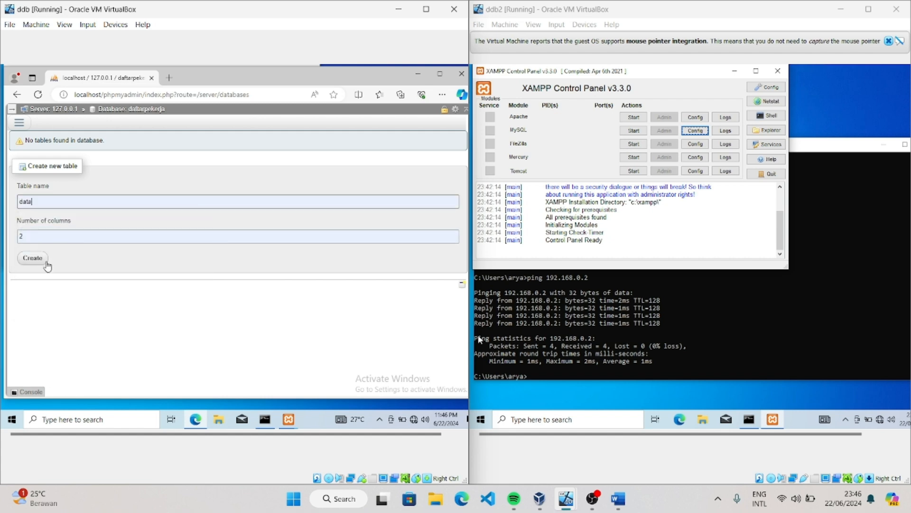
{"action": "left_click", "coordinate": [40, 261]}
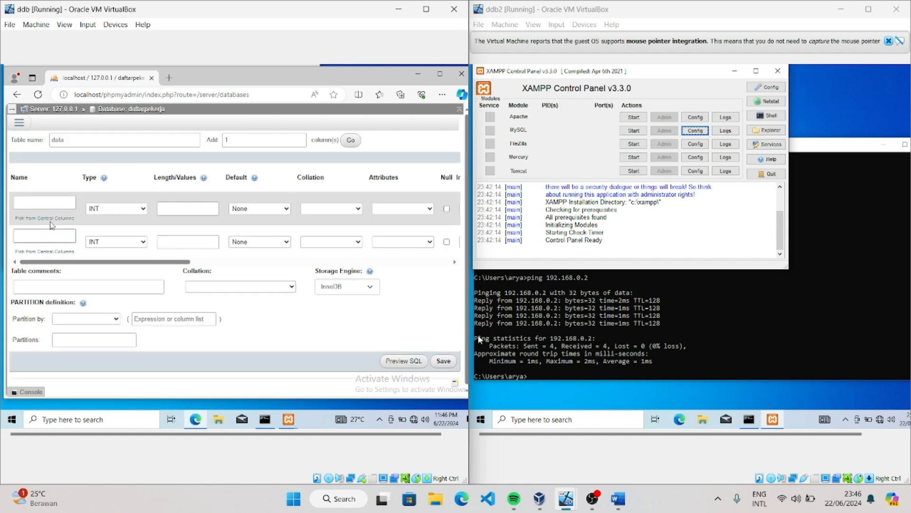
Define the data table's columns as id with type INT and nama_pekerjaan with type VARCHAR and length 50
{"action": "left_click", "coordinate": [48, 206]}
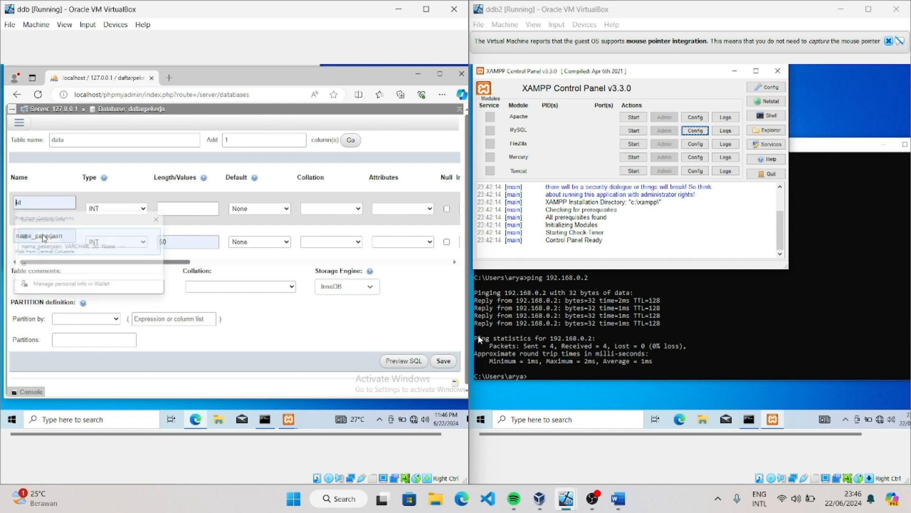
{"action": "left_click", "coordinate": [44, 235]}
{"action": "left_click", "coordinate": [142, 242]}
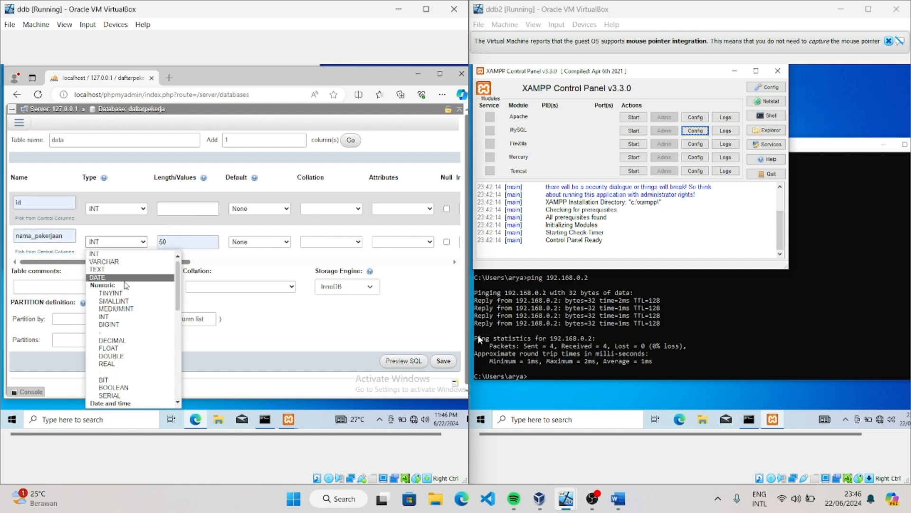
{"action": "left_click", "coordinate": [122, 260]}
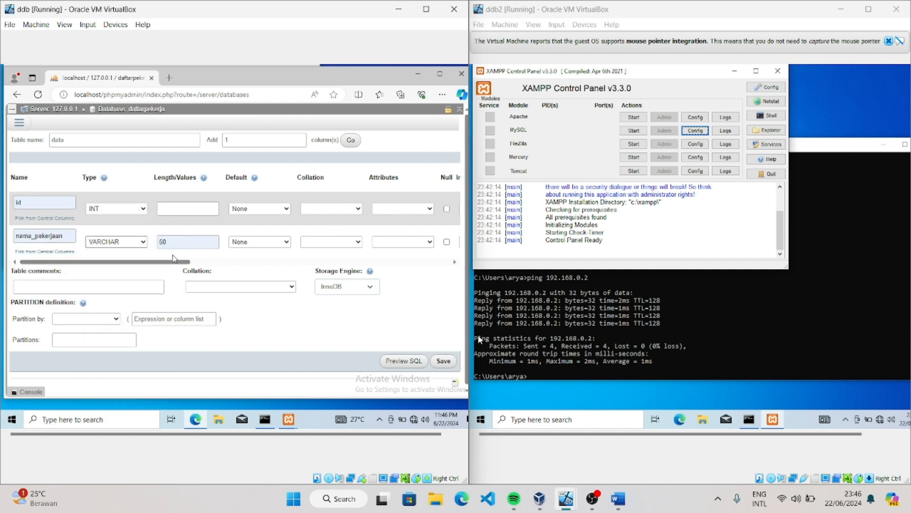
Make id an auto-increment PRIMARY column with the UNSIGNED attribute, and save the data table
{"action": "left_click_drag", "start_coordinate": [174, 261], "coordinate": [237, 265]}
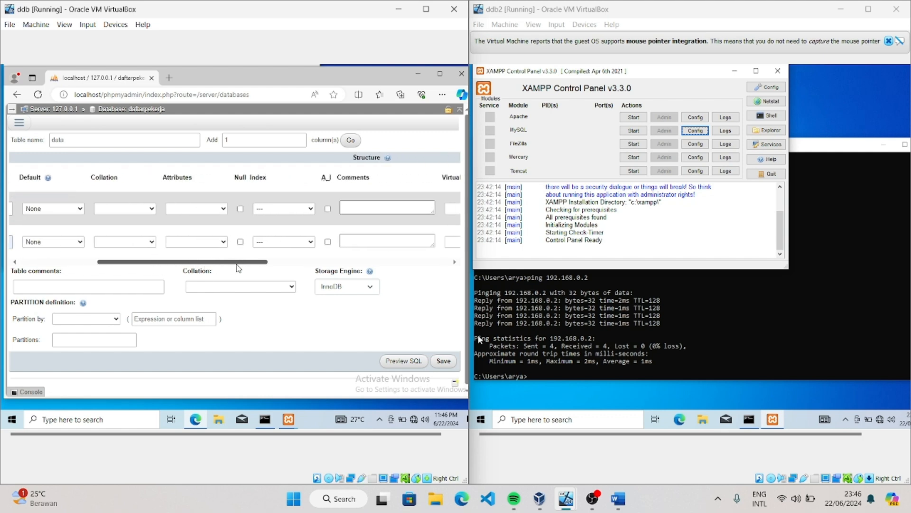
{"action": "left_click", "coordinate": [328, 209]}
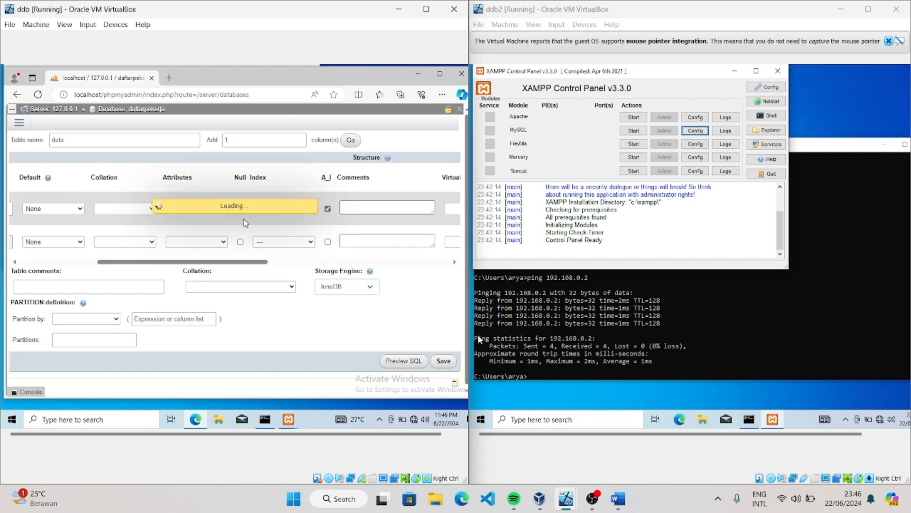
{"action": "left_click", "coordinate": [227, 209]}
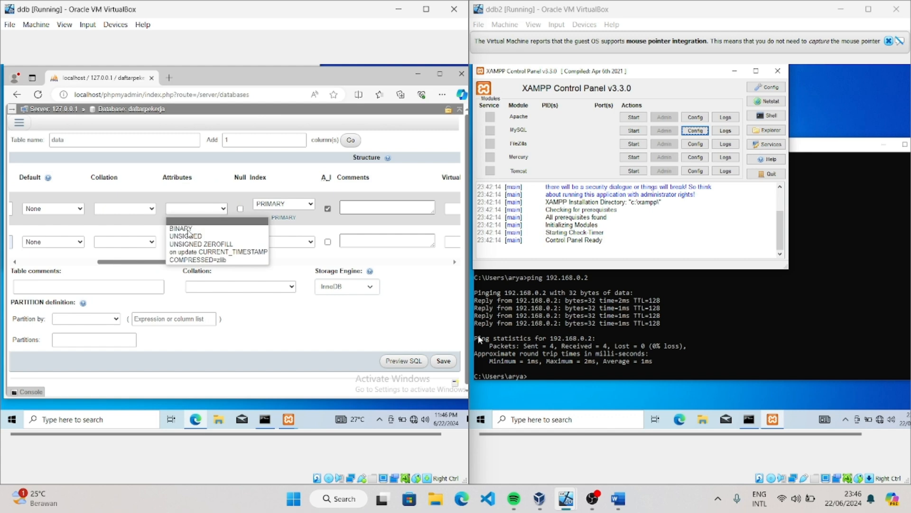
{"action": "left_click", "coordinate": [186, 237]}
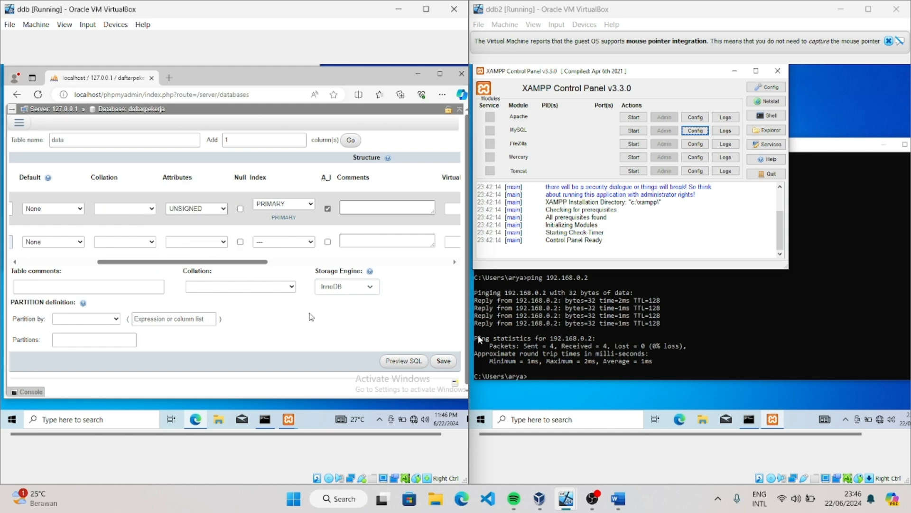
{"action": "left_click", "coordinate": [443, 361]}
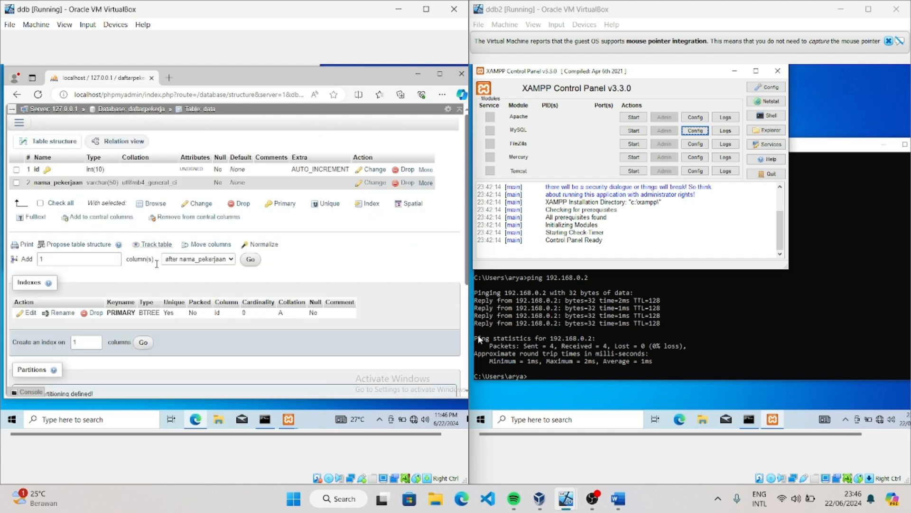
Examine the saved data table's structure, indexes and rows
{"action": "scroll", "coordinate": [170, 277], "scroll_direction": "down", "scroll_amount": 2}
{"action": "scroll", "coordinate": [170, 277], "scroll_direction": "up", "scroll_amount": 1}
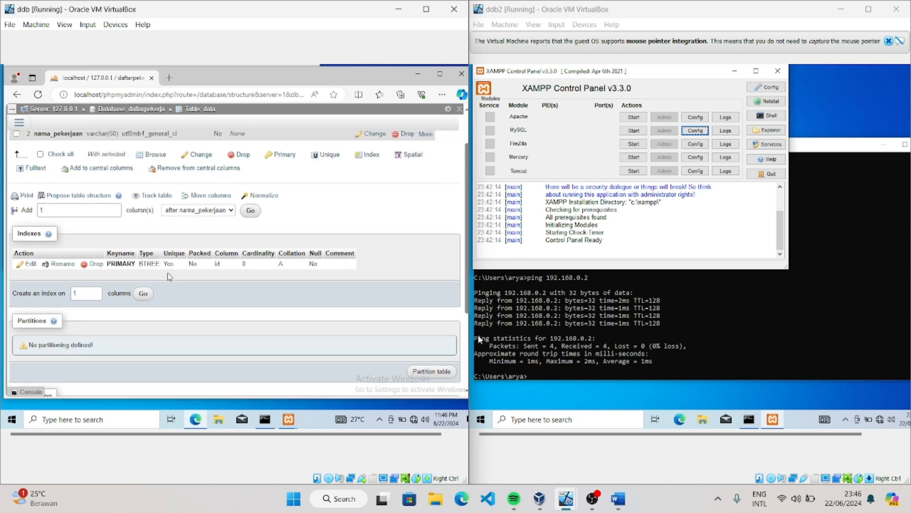
{"action": "scroll", "coordinate": [164, 273], "scroll_direction": "up", "scroll_amount": 1}
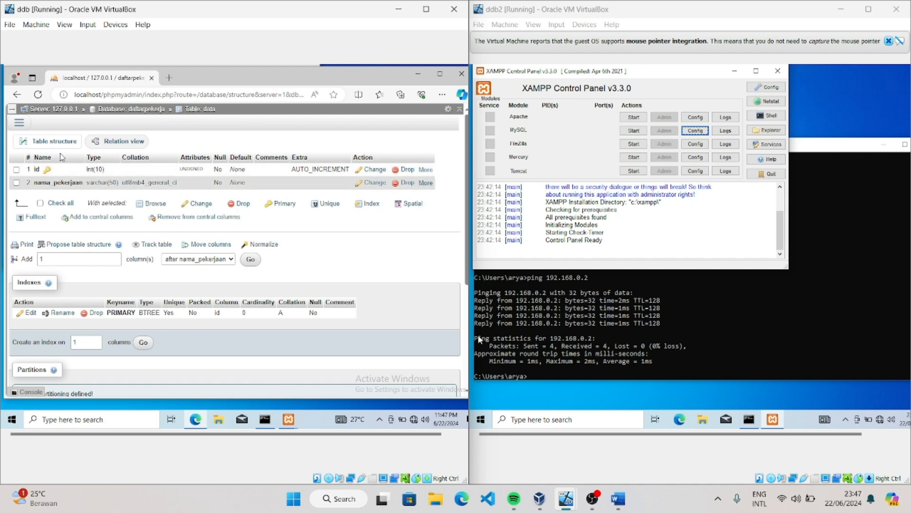
{"action": "left_click", "coordinate": [19, 122]}
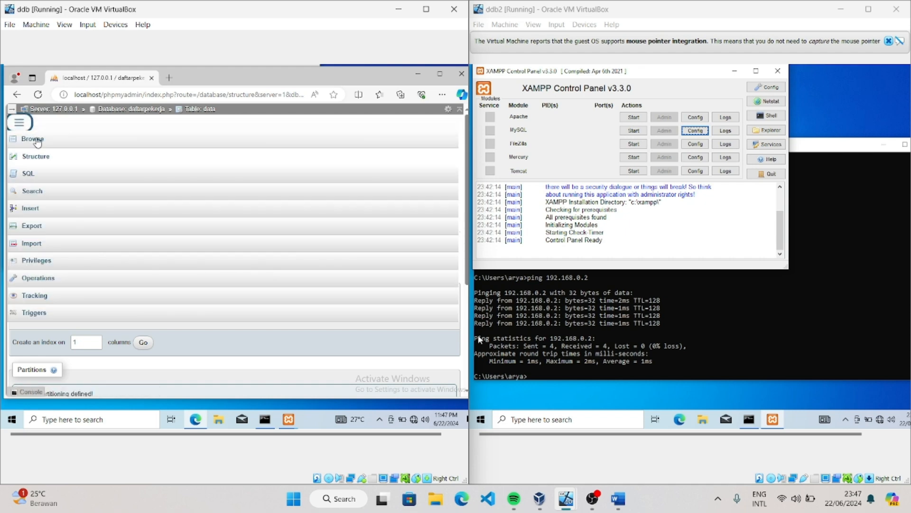
{"action": "left_click", "coordinate": [34, 155]}
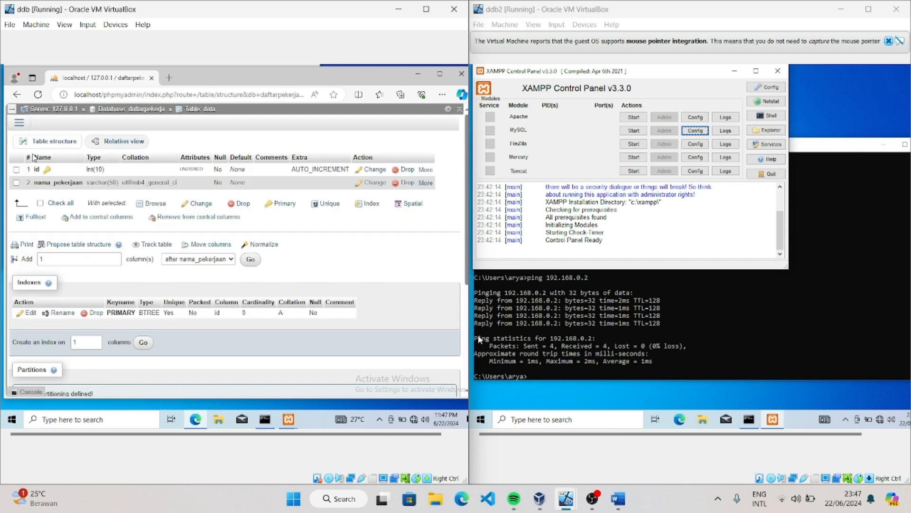
{"action": "left_click", "coordinate": [19, 122]}
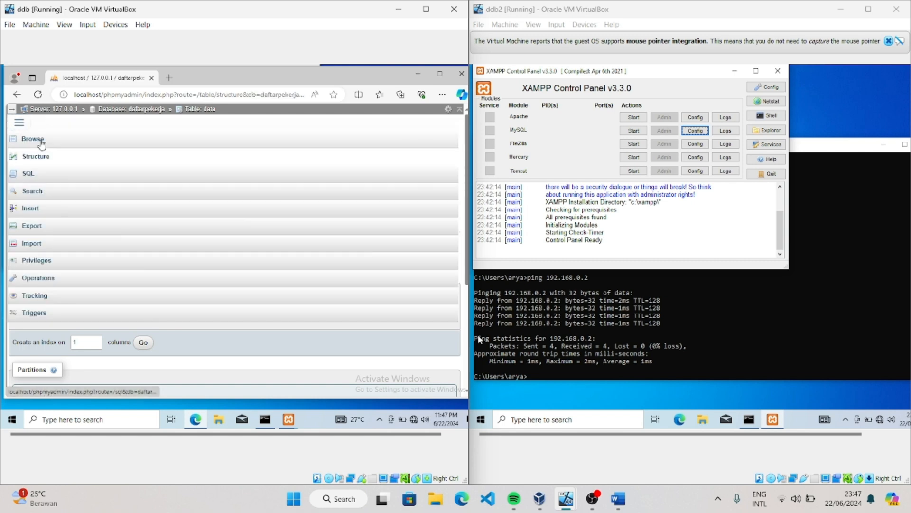
{"action": "left_click", "coordinate": [41, 143]}
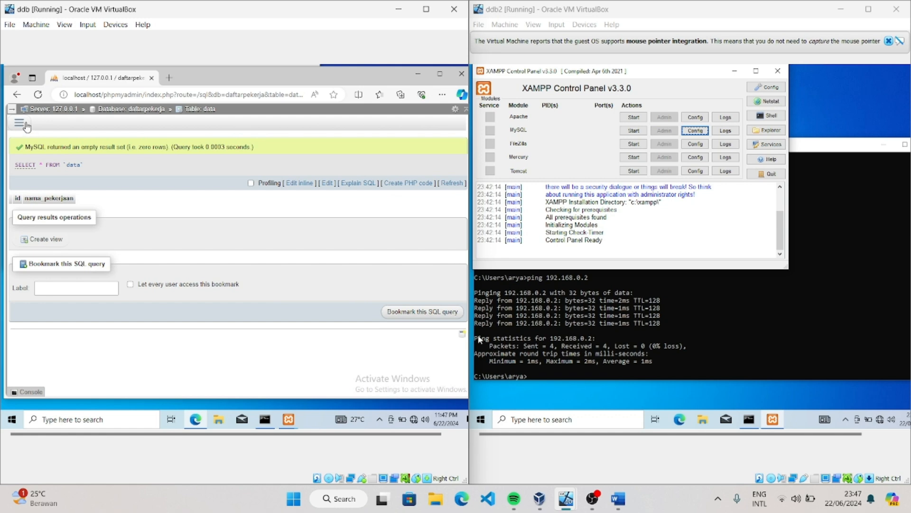
{"action": "left_click", "coordinate": [23, 123]}
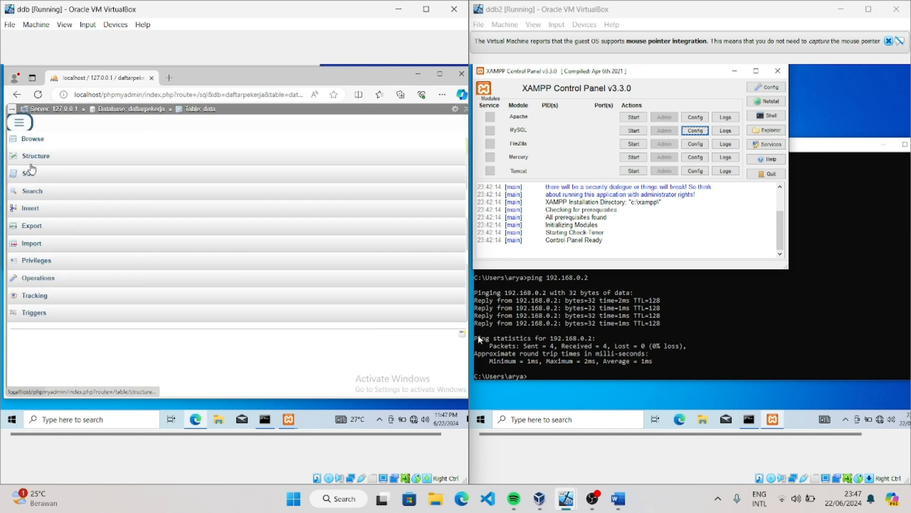
{"action": "left_click", "coordinate": [32, 158]}
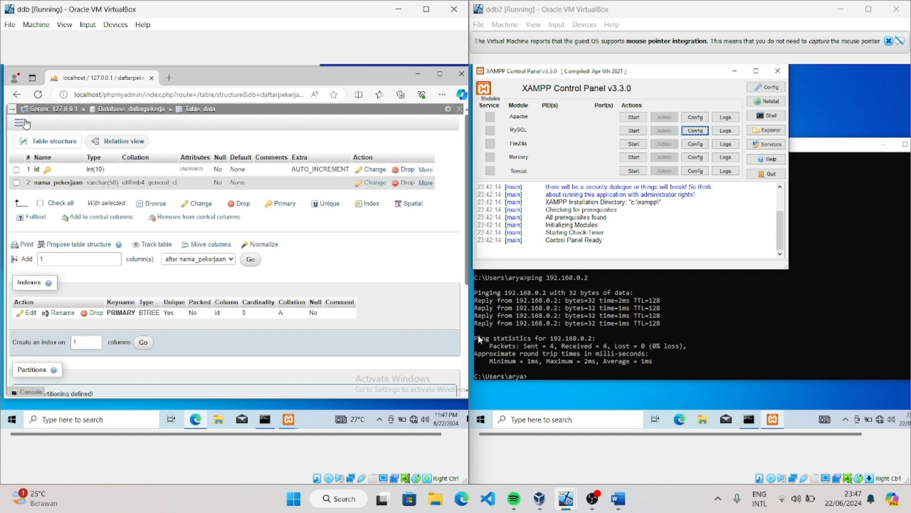
Open the data table's privileges and point out the two database-specific accounts on host 192.168.0.3, leaving none selected
{"action": "left_click", "coordinate": [23, 127]}
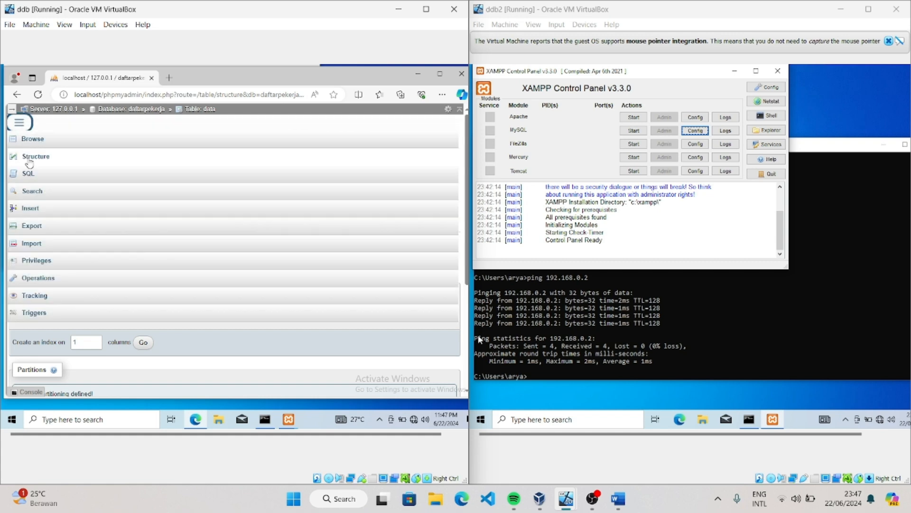
{"action": "left_click", "coordinate": [45, 261]}
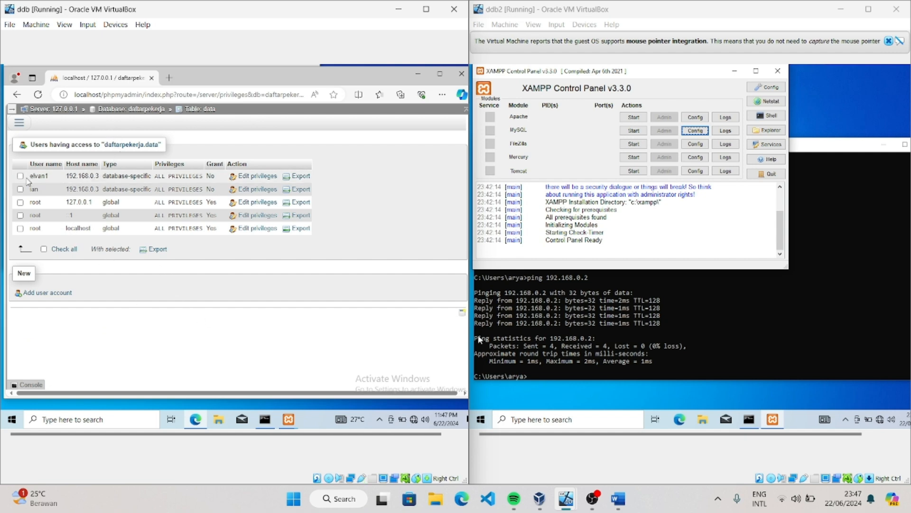
{"action": "left_click", "coordinate": [21, 176]}
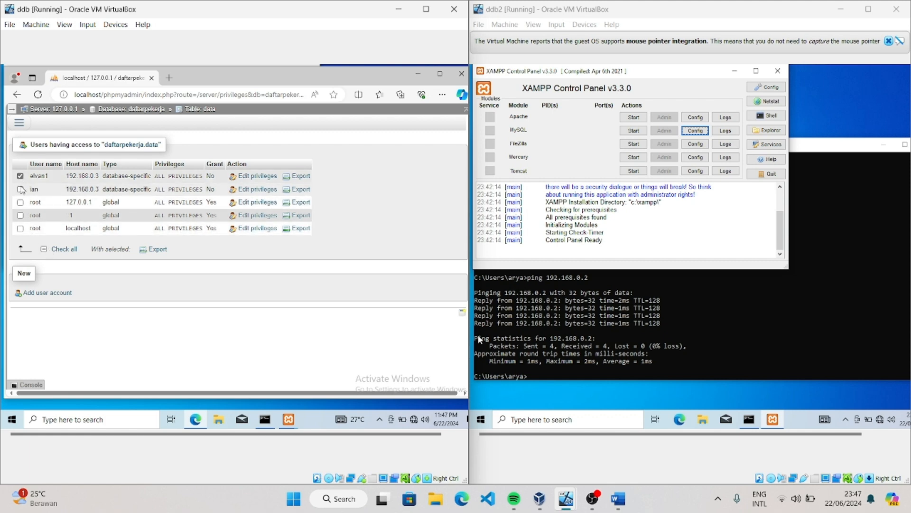
{"action": "left_click", "coordinate": [19, 188]}
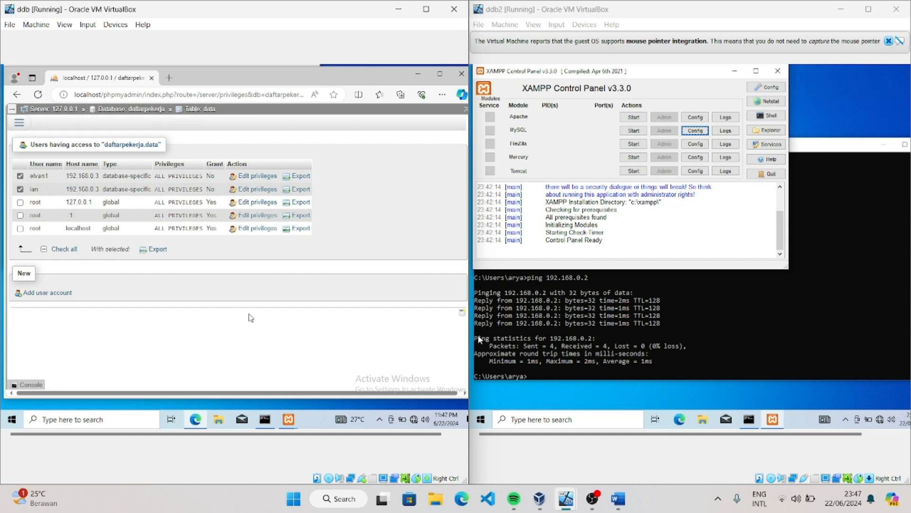
{"action": "left_click", "coordinate": [20, 176]}
{"action": "left_click", "coordinate": [20, 189]}
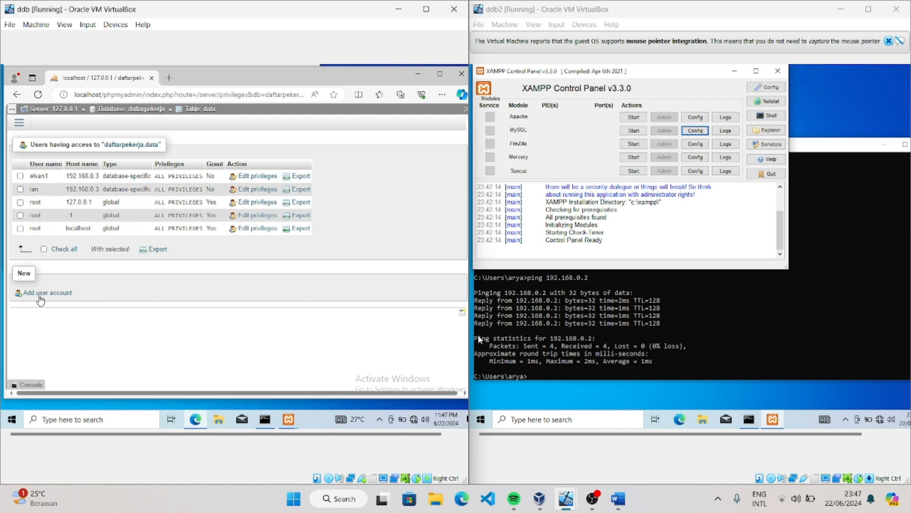
Start a new user account from the data table's privileges and enter its user name, replacing the prefilled one
{"action": "left_click", "coordinate": [39, 293]}
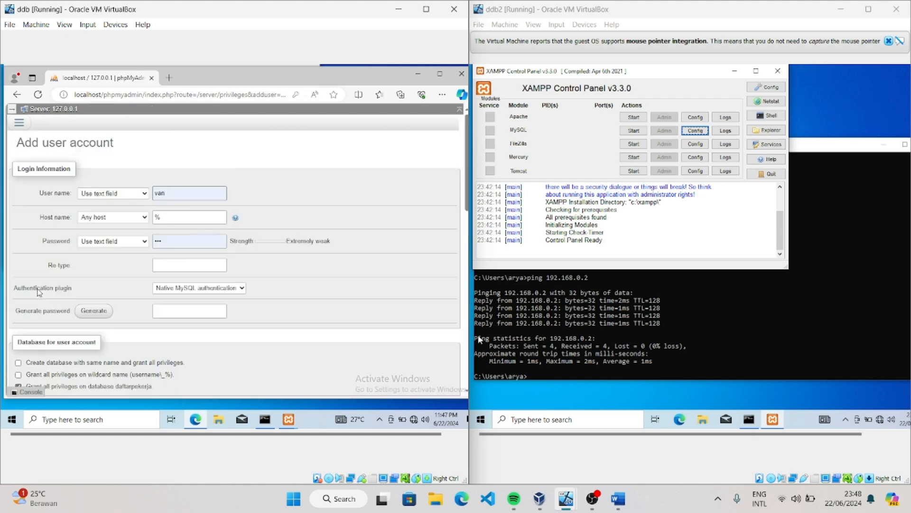
{"action": "left_click", "coordinate": [176, 195]}
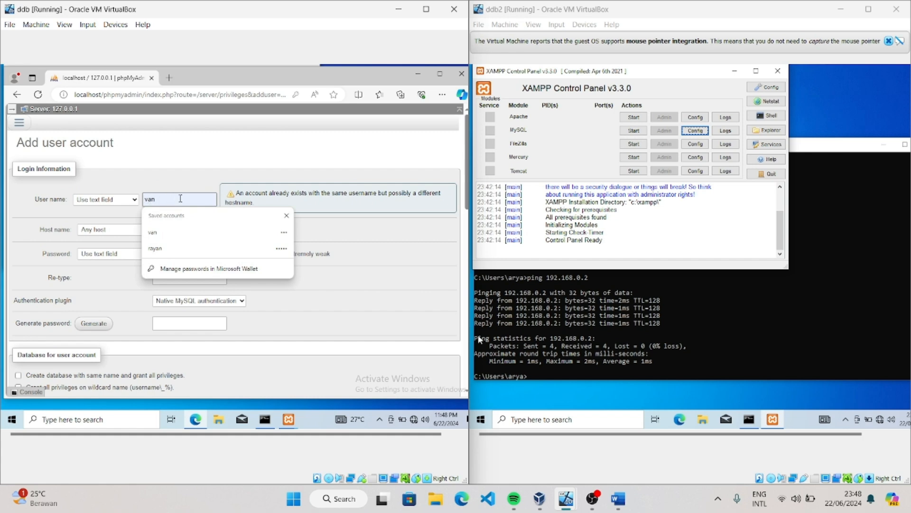
{"action": "type", "text": "raya"}
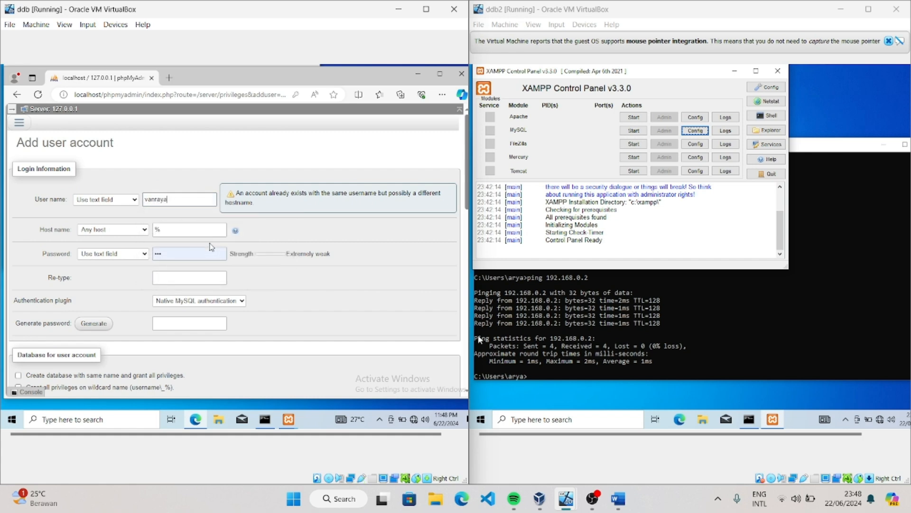
{"action": "key", "text": "ctrl+a"}
{"action": "key", "text": "BackSpace"}
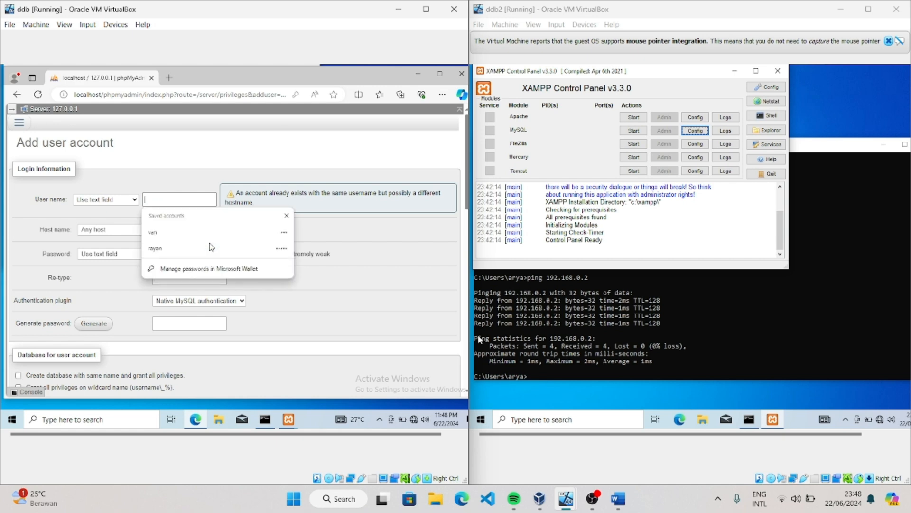
{"action": "type", "text": "ra"}
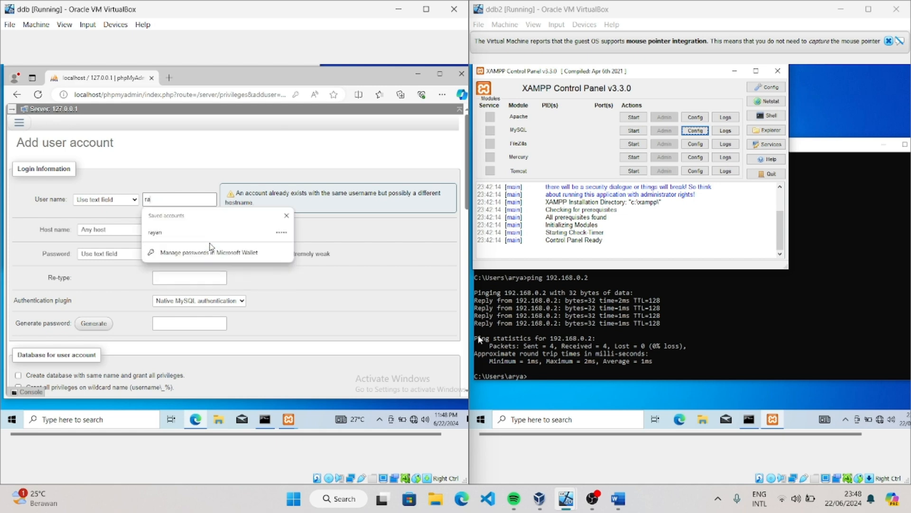
{"action": "key", "text": "BackSpace"}
{"action": "key", "text": "BackSpace"}
{"action": "type", "text": "arayan"}
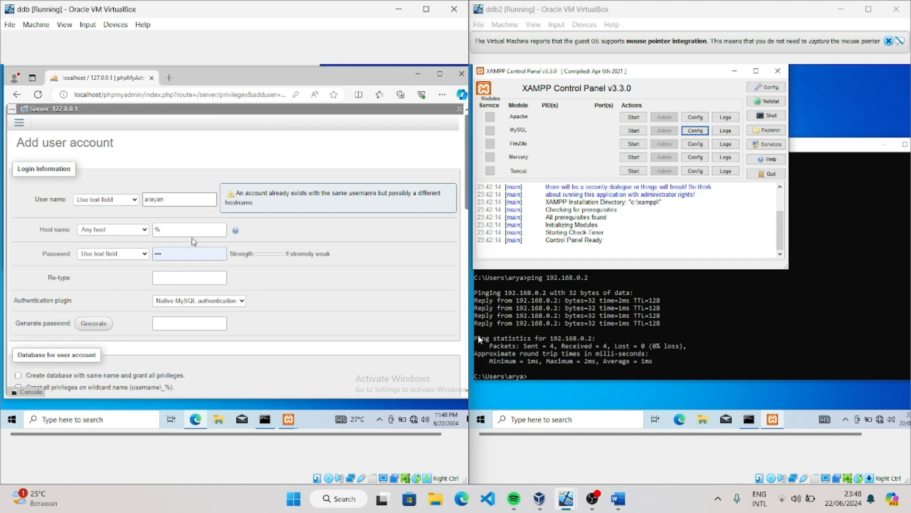
Check ddb2's IPv4 address in its Command Prompt and set the new account's host name to 192.168.0.3
{"action": "left_click", "coordinate": [191, 229]}
{"action": "left_click_drag", "start_coordinate": [190, 230], "coordinate": [144, 227]}
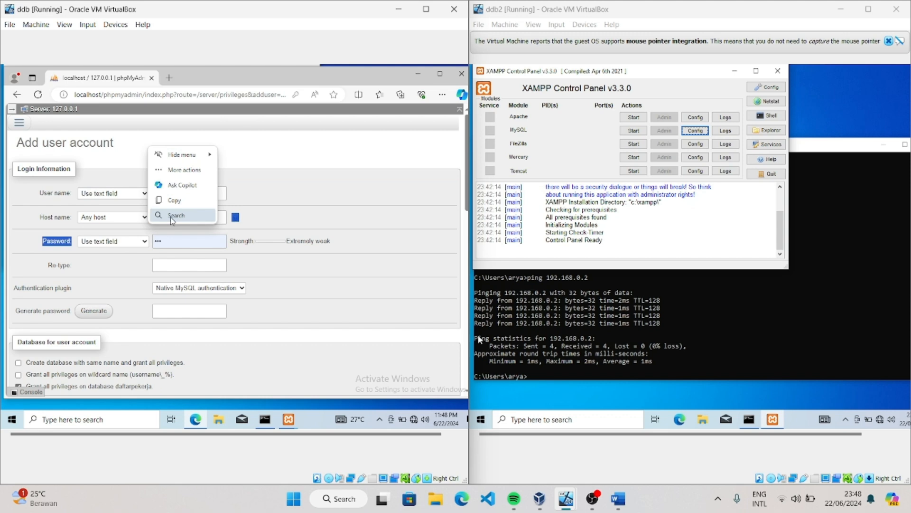
{"action": "left_click", "coordinate": [174, 200]}
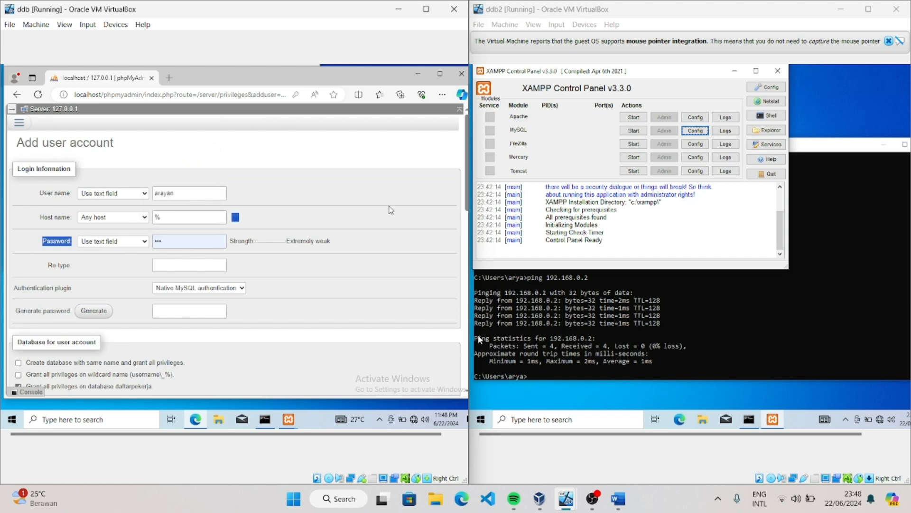
{"action": "double_click", "coordinate": [157, 217]}
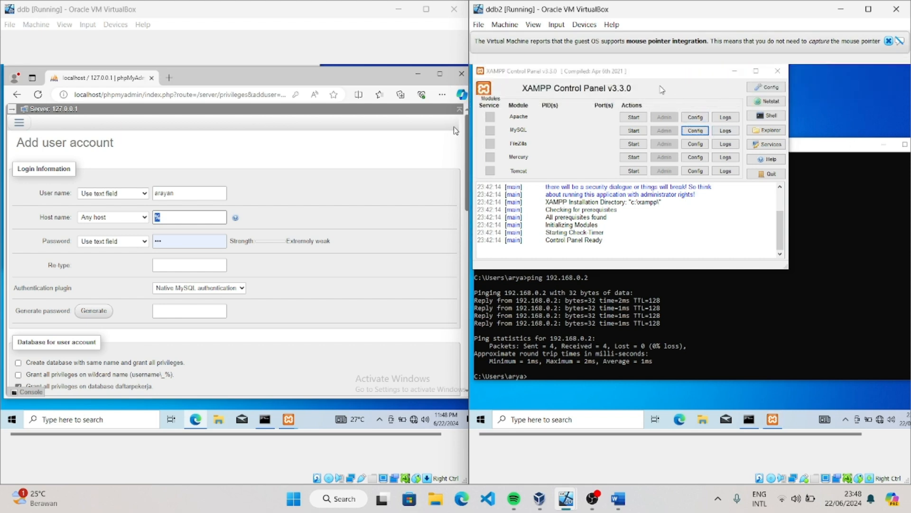
{"action": "left_click_drag", "start_coordinate": [682, 72], "coordinate": [897, 29]}
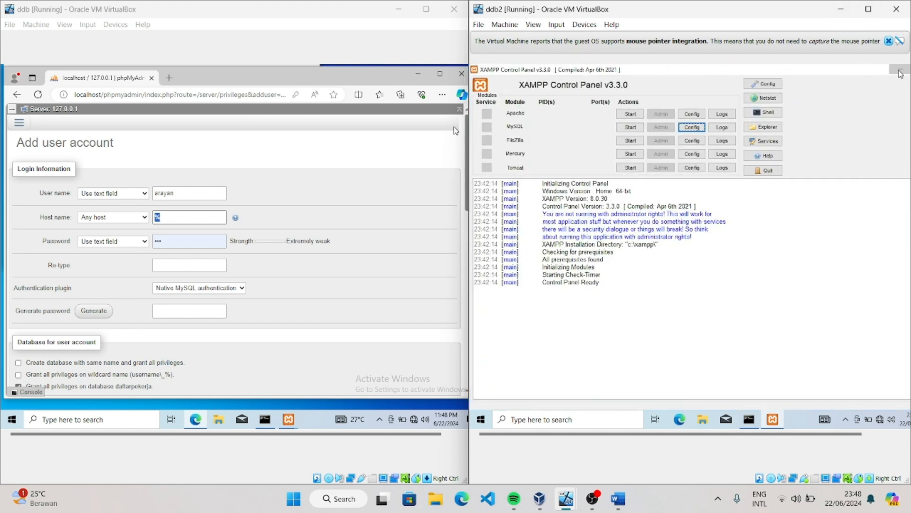
{"action": "left_click", "coordinate": [900, 69]}
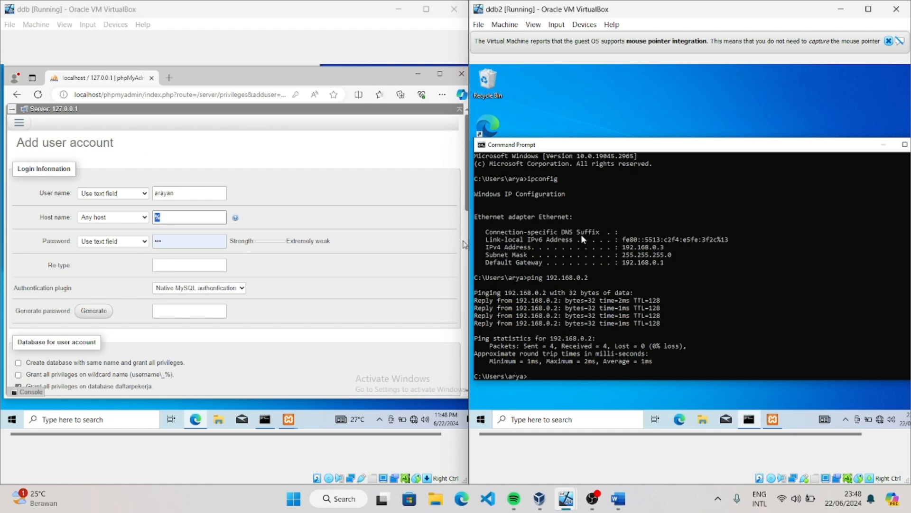
{"action": "left_click", "coordinate": [171, 217]}
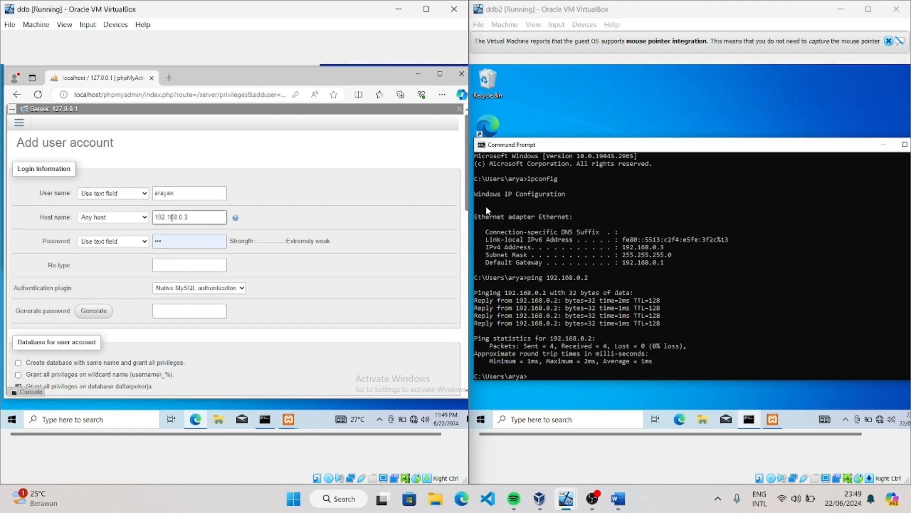
Replace the prefilled password with the new account's password, check it in plain text, and re-enter it for confirmation
{"action": "left_click", "coordinate": [162, 243]}
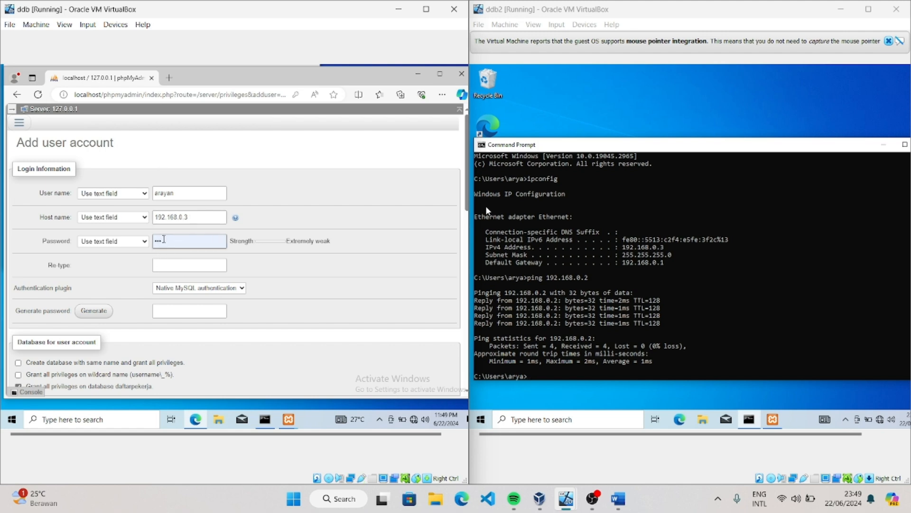
{"action": "key", "text": "BackSpace"}
{"action": "key", "text": "BackSpace"}
{"action": "key", "text": "BackSpace"}
{"action": "type", "text": "••••"}
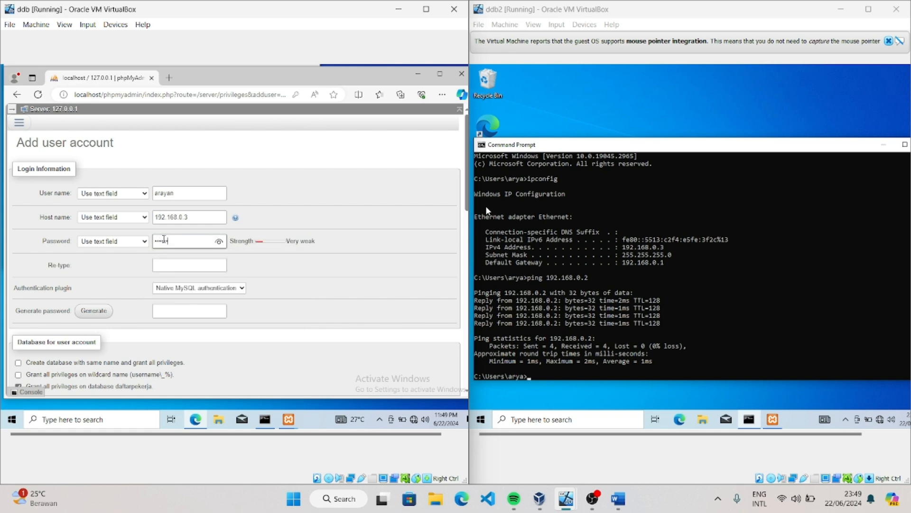
{"action": "left_click", "coordinate": [218, 242]}
{"action": "type", "text": "n"}
{"action": "left_click", "coordinate": [216, 242]}
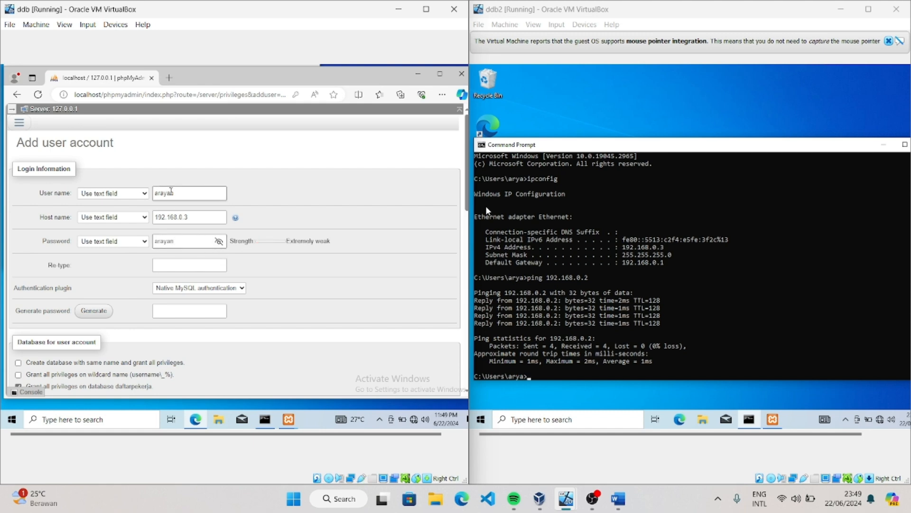
{"action": "left_click", "coordinate": [176, 267]}
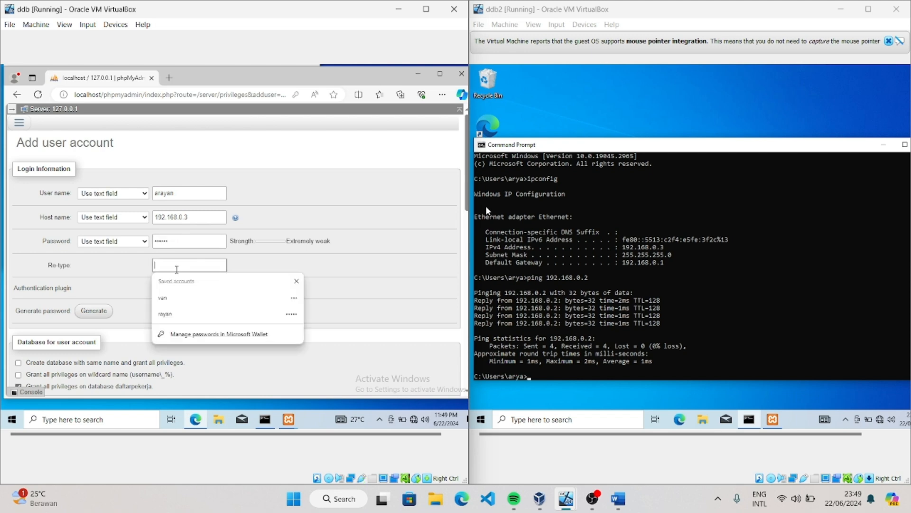
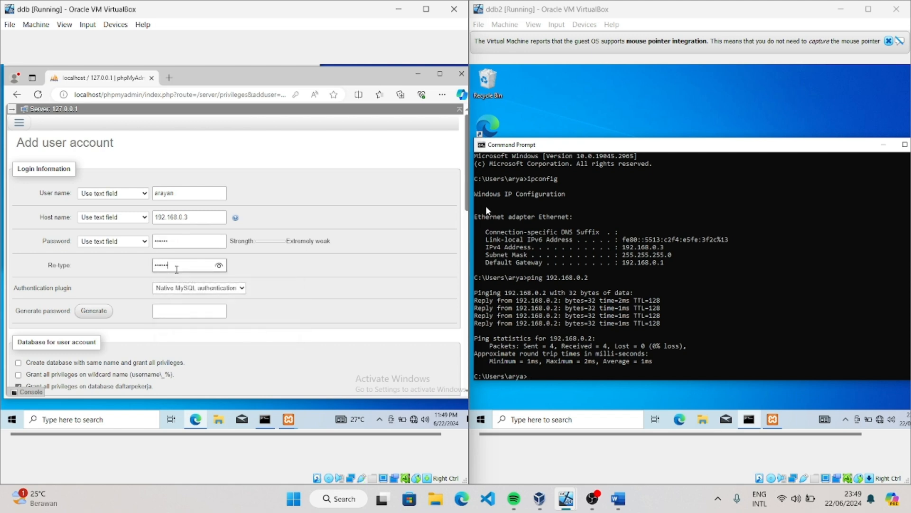
Grant the new account the REPLICATION CLIENT and REPLICATION SLAVE global privileges, create it, and decline saving the password in the browser
{"action": "scroll", "coordinate": [275, 332], "scroll_direction": "down", "scroll_amount": 5}
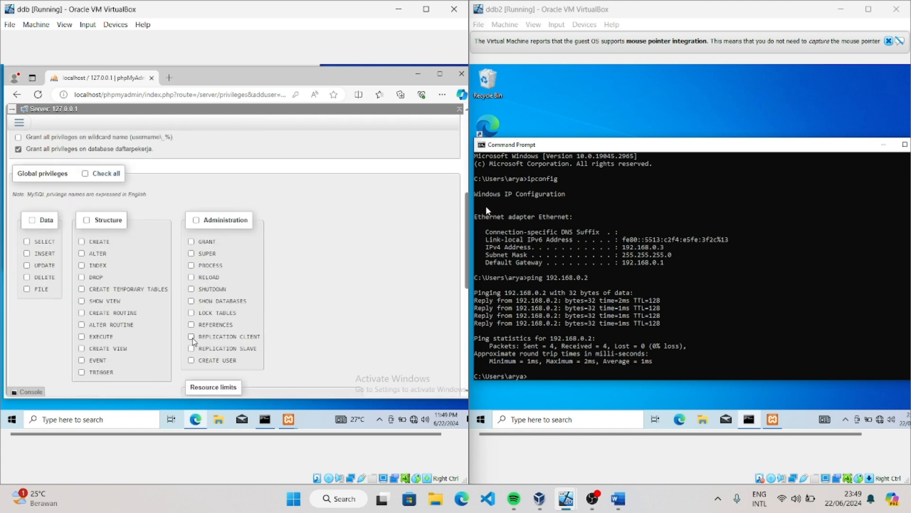
{"action": "left_click", "coordinate": [191, 336]}
{"action": "scroll", "coordinate": [285, 363], "scroll_direction": "down", "scroll_amount": 6}
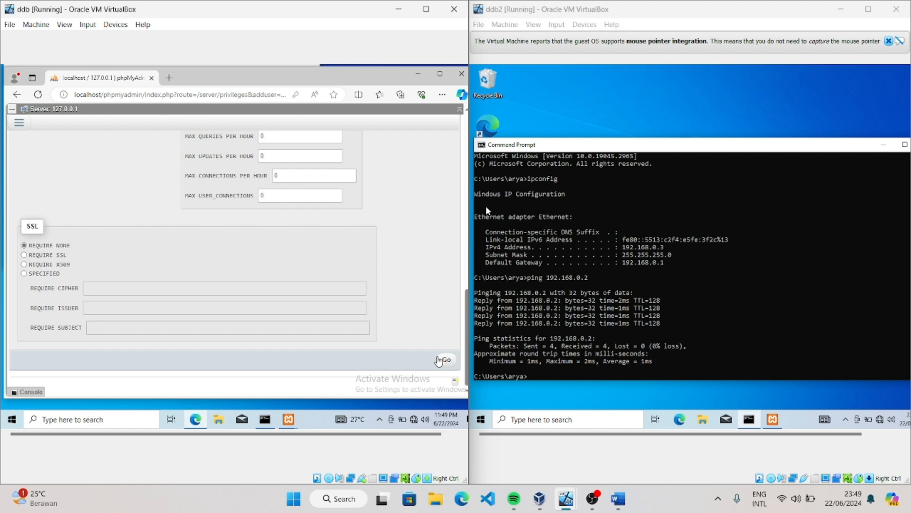
{"action": "left_click", "coordinate": [438, 360]}
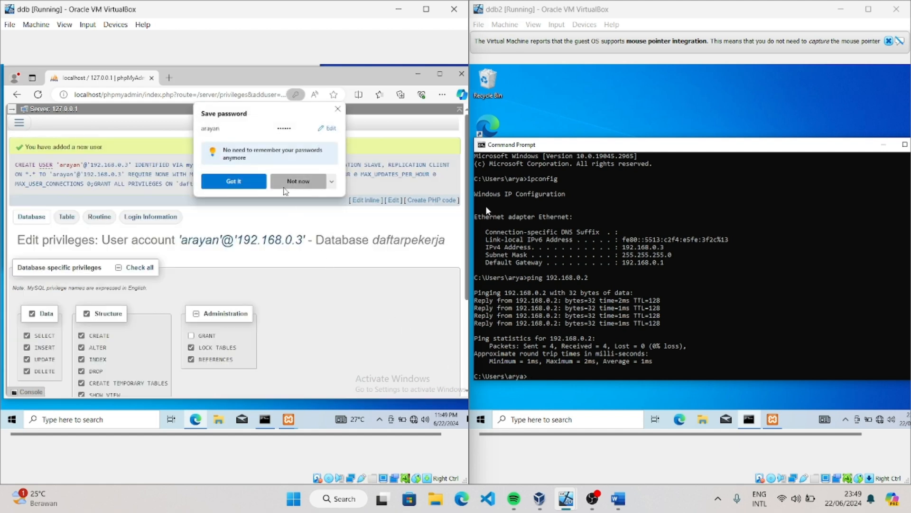
{"action": "left_click", "coordinate": [285, 187]}
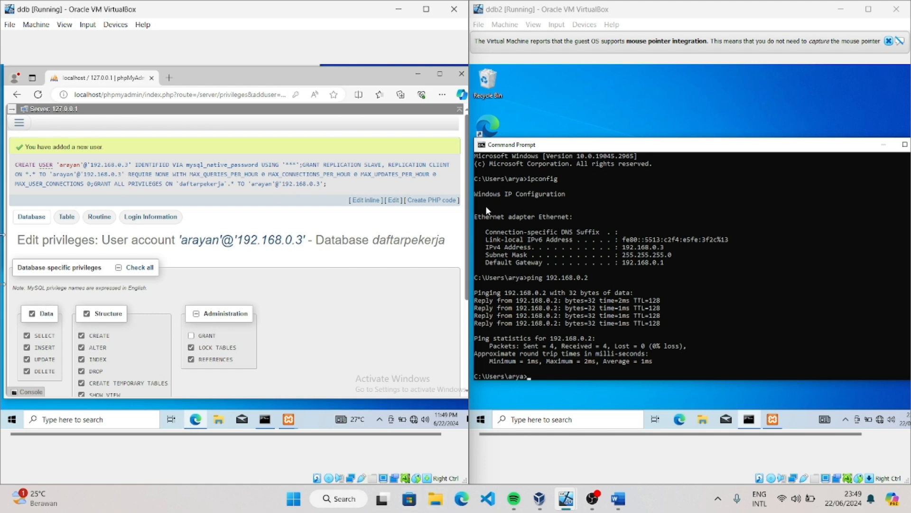
Configure the server for primary replication in the mode that ignores all databases and replicates only daftarpekerja
{"action": "left_click", "coordinate": [28, 126]}
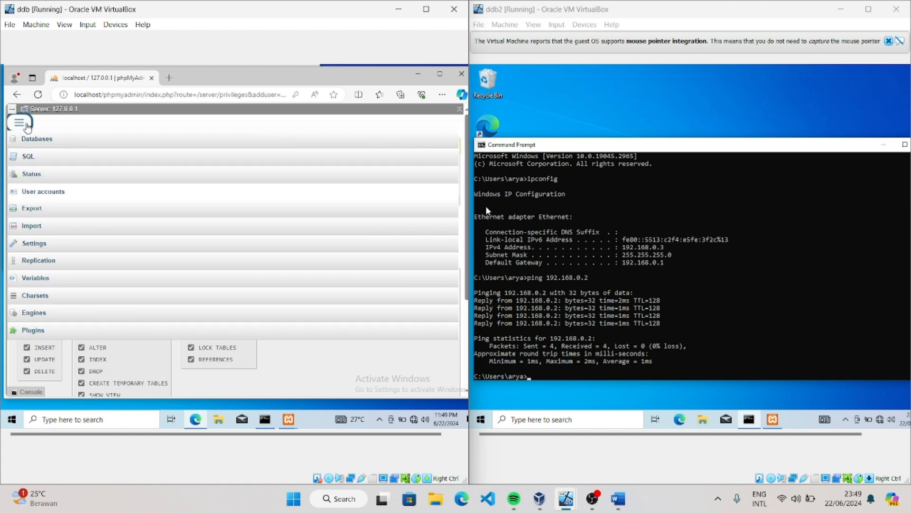
{"action": "left_click", "coordinate": [53, 264]}
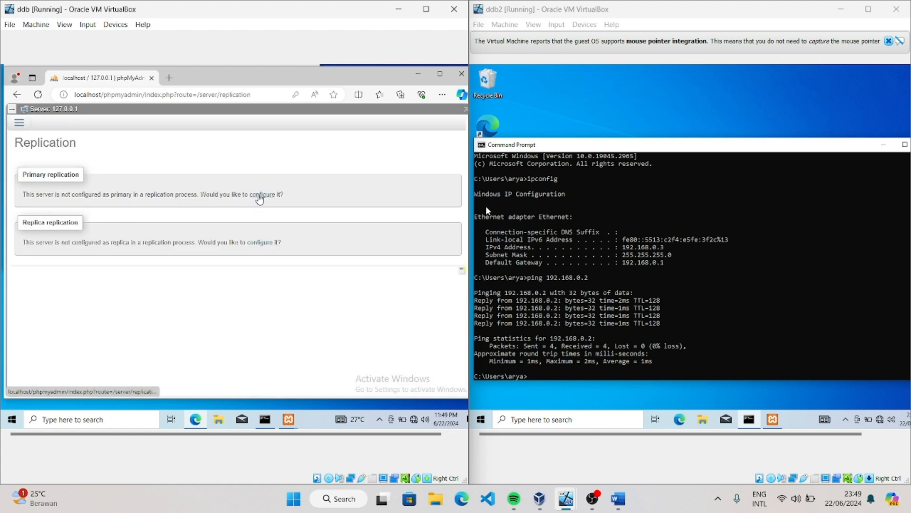
{"action": "left_click", "coordinate": [260, 199]}
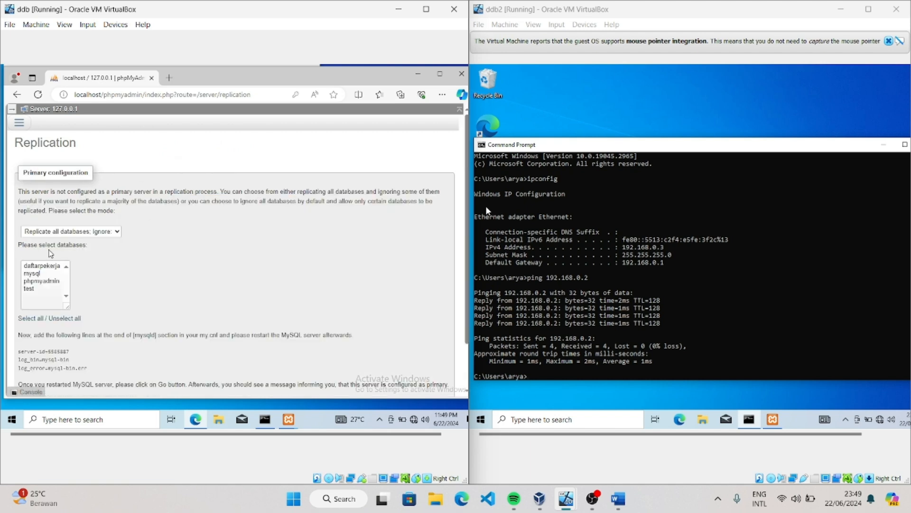
{"action": "scroll", "coordinate": [50, 253], "scroll_direction": "down", "scroll_amount": 2}
{"action": "left_click", "coordinate": [116, 185]}
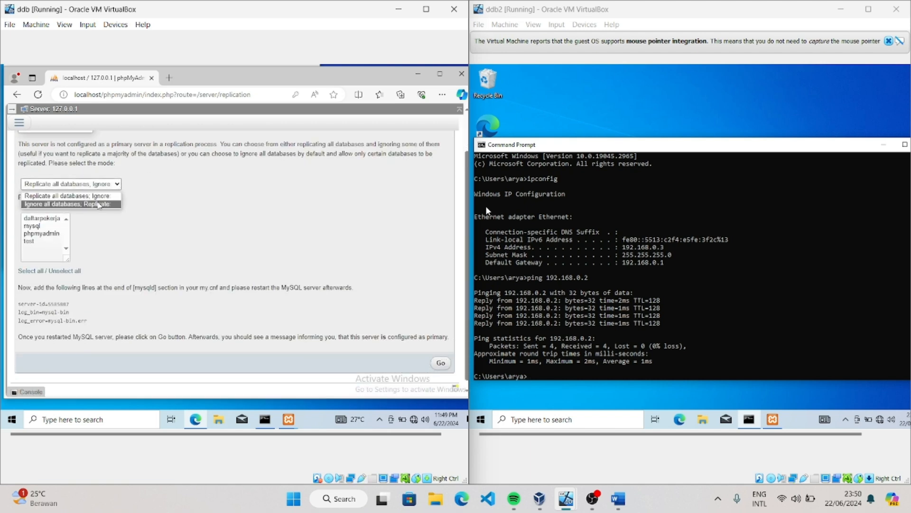
{"action": "left_click", "coordinate": [98, 204]}
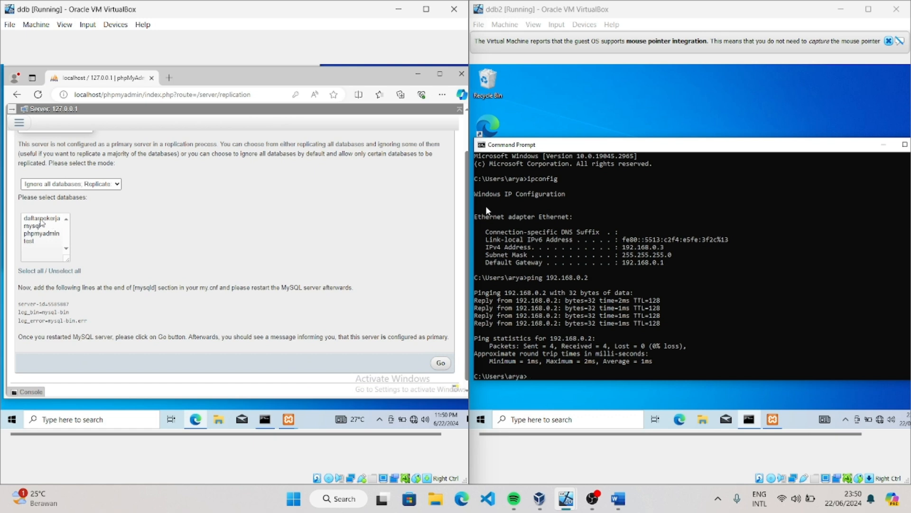
{"action": "left_click", "coordinate": [41, 218]}
Copy the four generated primary replication configuration lines, from server-id through binlog_do_db
{"action": "scroll", "coordinate": [131, 240], "scroll_direction": "down", "scroll_amount": 1}
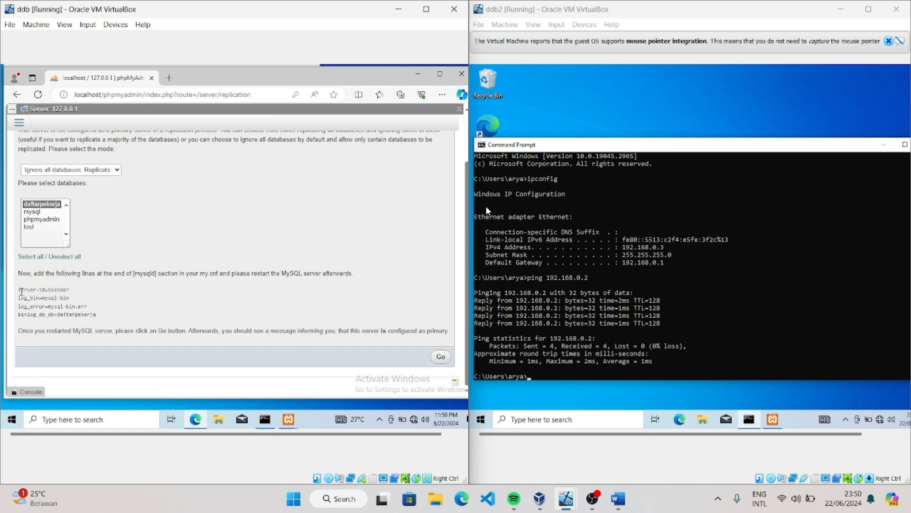
{"action": "left_click_drag", "start_coordinate": [19, 291], "coordinate": [107, 317]}
{"action": "right_click", "coordinate": [52, 308]}
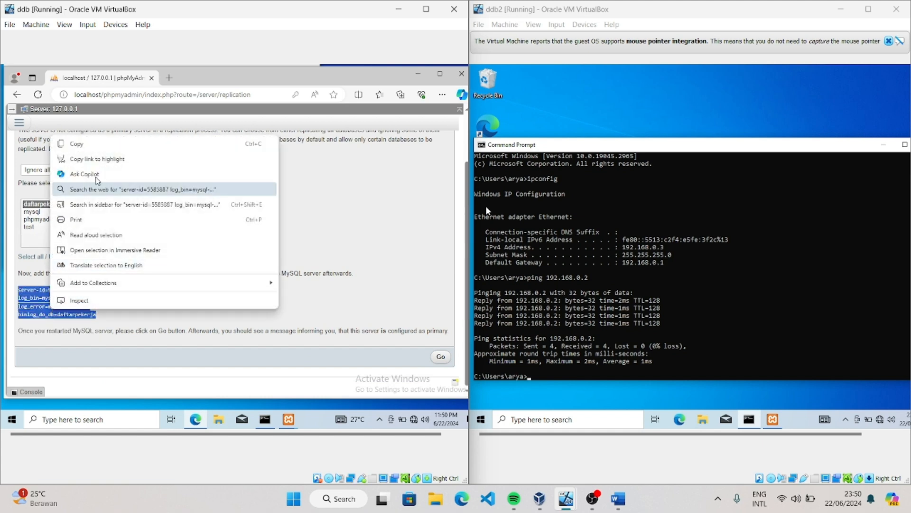
{"action": "left_click", "coordinate": [102, 143]}
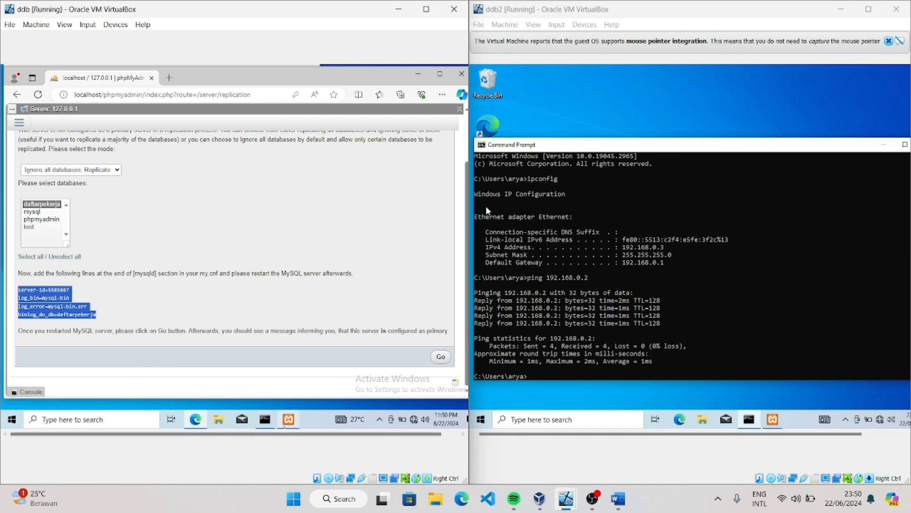
Switch to XAMPP Control Panel on ddb, close the duplicate idle instance, and open MySQL's my.ini file
{"action": "left_click", "coordinate": [286, 425]}
{"action": "mouse_move", "coordinate": [257, 368]}
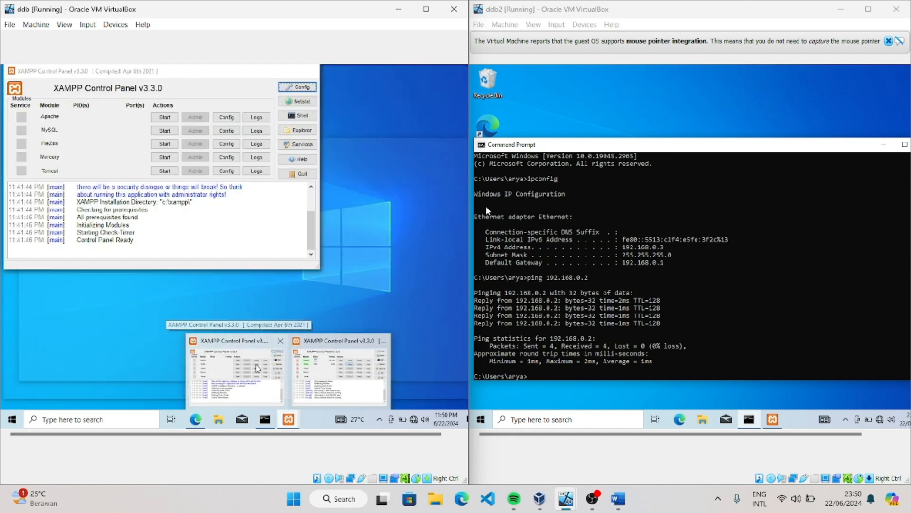
{"action": "left_click", "coordinate": [280, 340]}
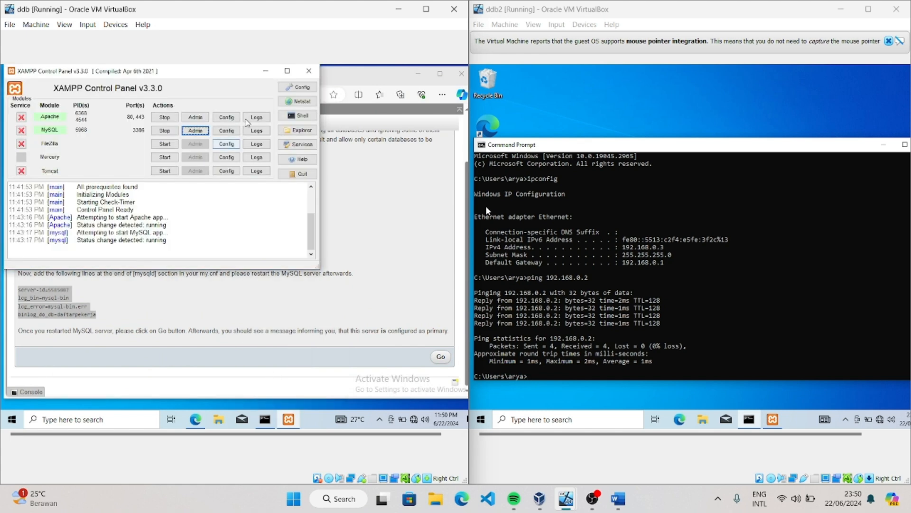
{"action": "left_click", "coordinate": [227, 131]}
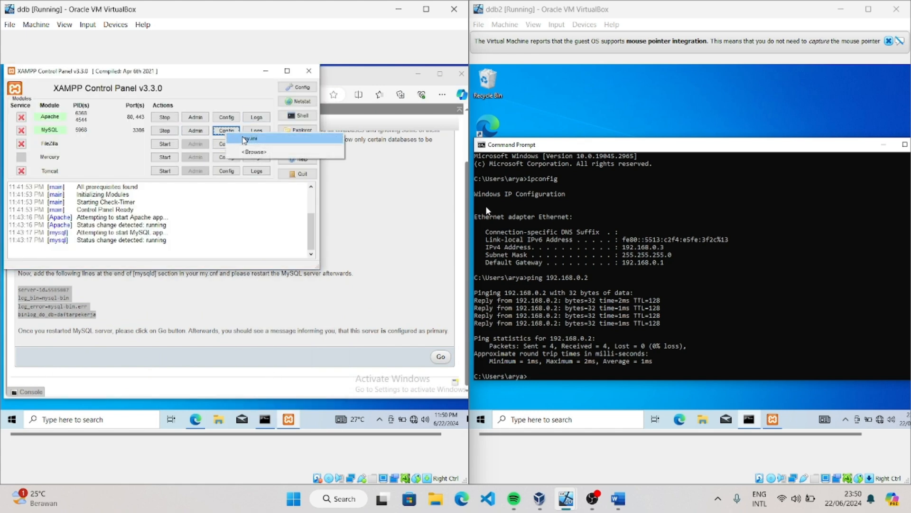
{"action": "left_click", "coordinate": [243, 138]}
Insert the copied replication lines on a new line directly below [mysqld] in my.ini
{"action": "scroll", "coordinate": [95, 208], "scroll_direction": "down", "scroll_amount": 4}
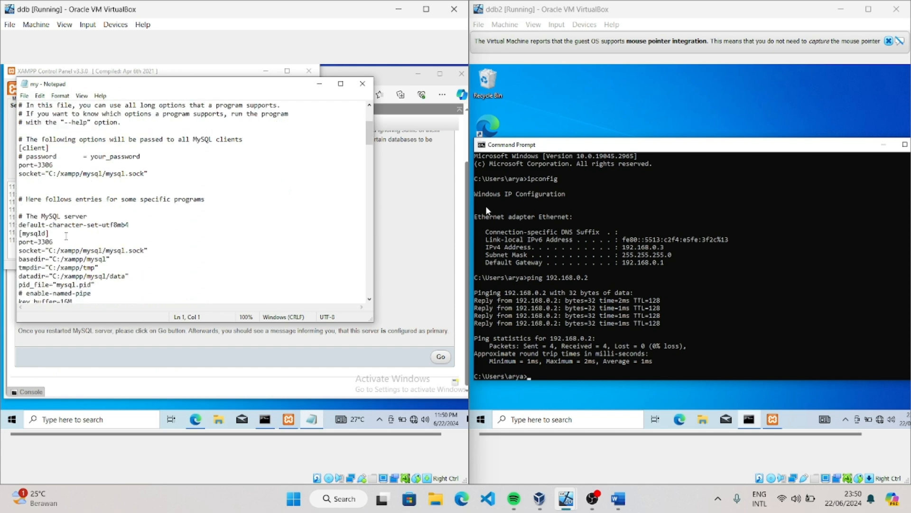
{"action": "left_click", "coordinate": [66, 236]}
{"action": "key", "text": "Return"}
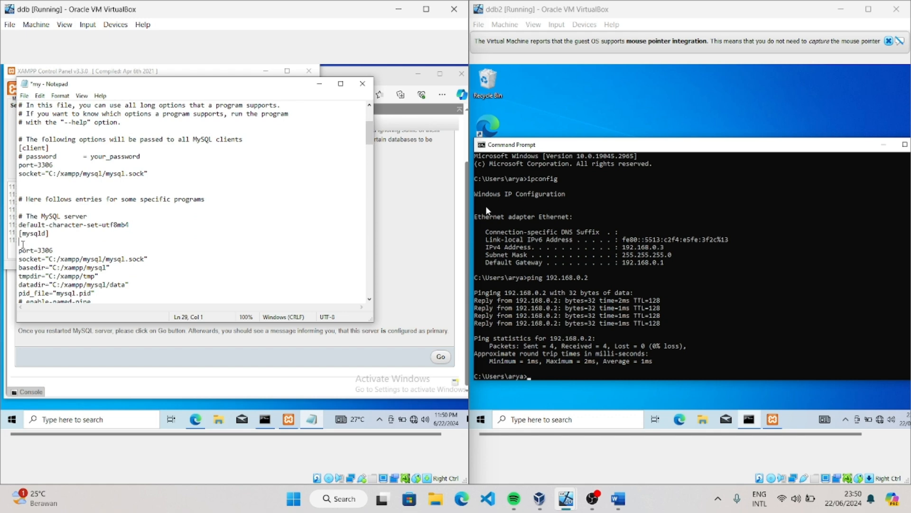
{"action": "right_click", "coordinate": [23, 244]}
{"action": "left_click", "coordinate": [48, 295]}
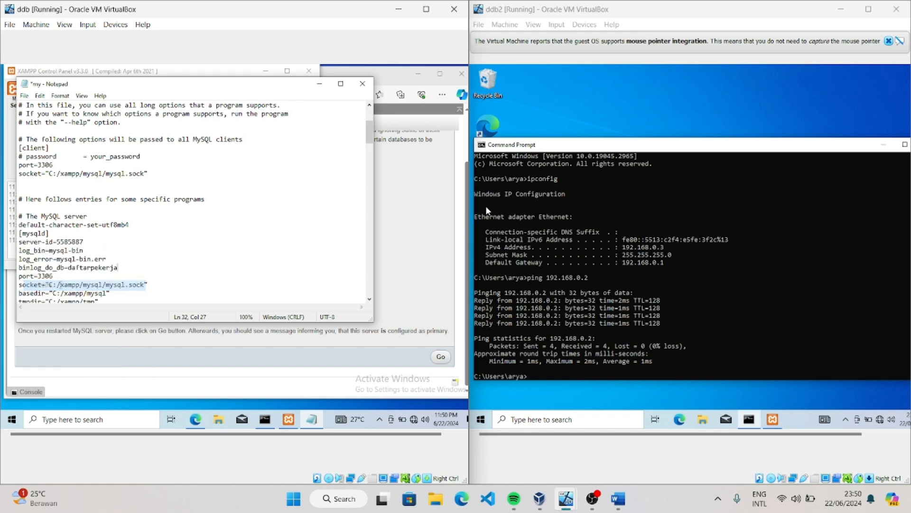
Add a line break after the binlog_do_db line in my.ini, and save and close the file
{"action": "key", "text": "Return"}
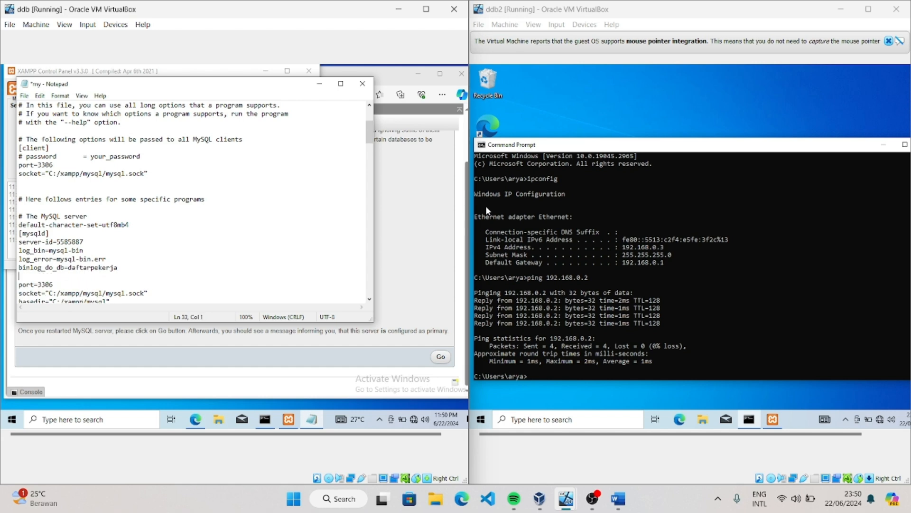
{"action": "scroll", "coordinate": [205, 210], "scroll_direction": "down", "scroll_amount": 7}
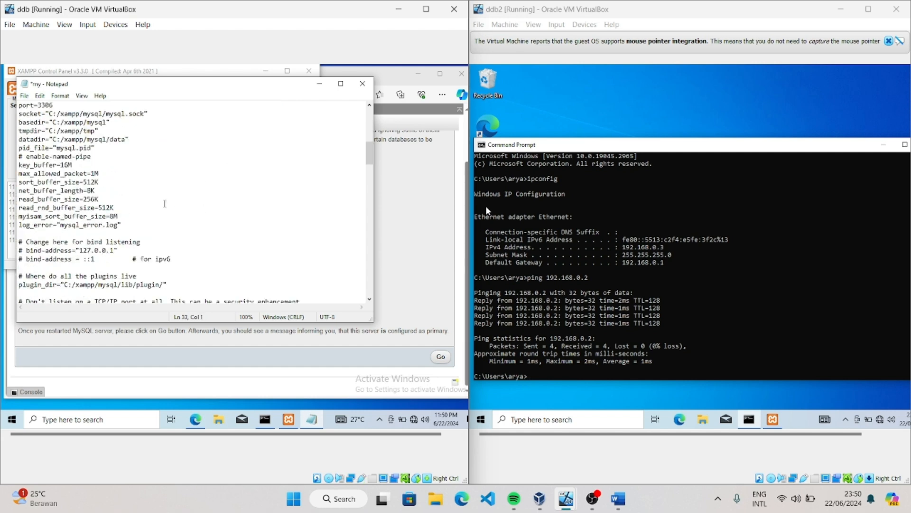
{"action": "scroll", "coordinate": [162, 204], "scroll_direction": "down", "scroll_amount": 2}
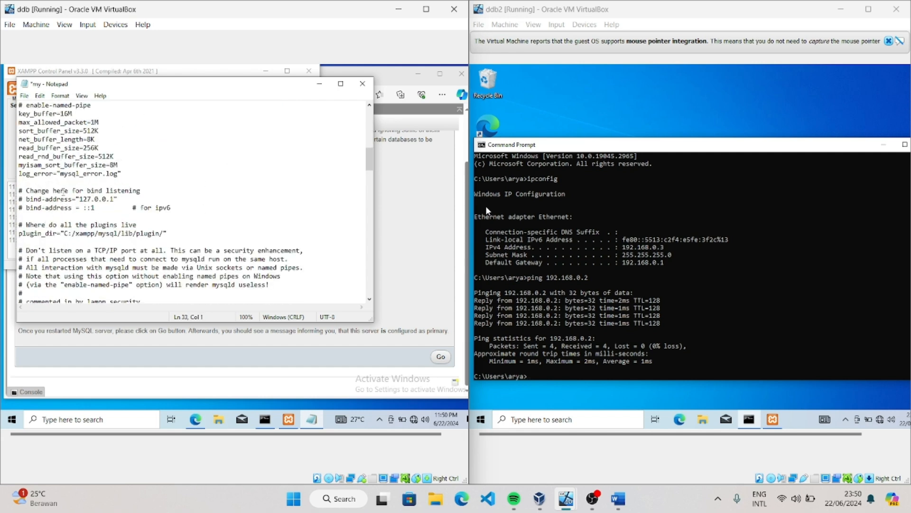
{"action": "scroll", "coordinate": [136, 212], "scroll_direction": "down", "scroll_amount": 6}
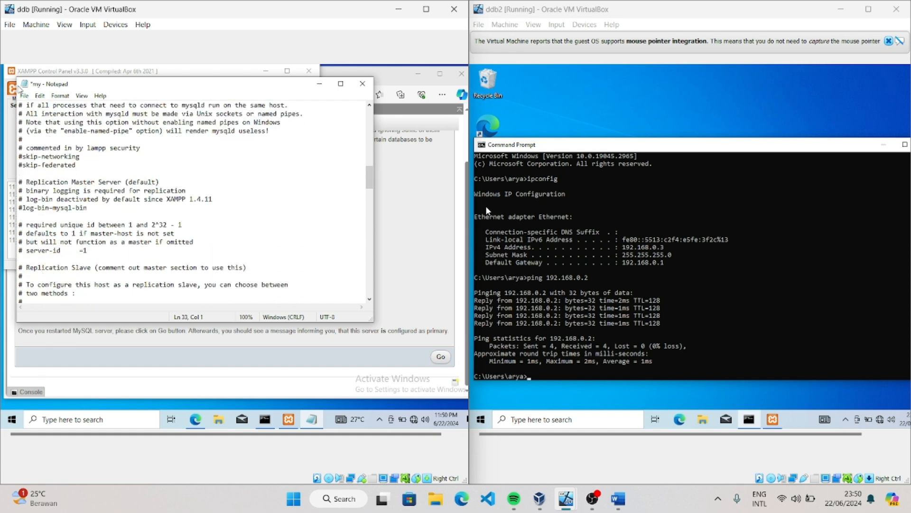
{"action": "left_click", "coordinate": [24, 96]}
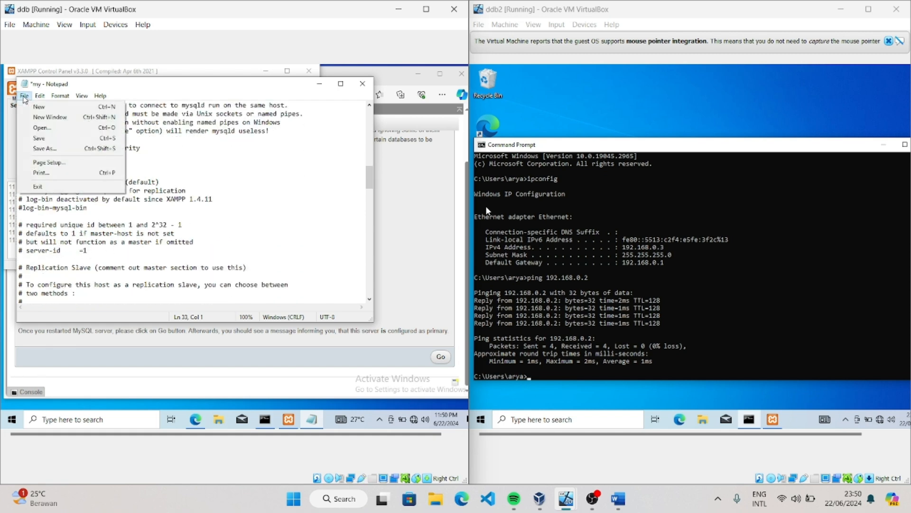
{"action": "left_click", "coordinate": [42, 139]}
{"action": "left_click", "coordinate": [362, 84]}
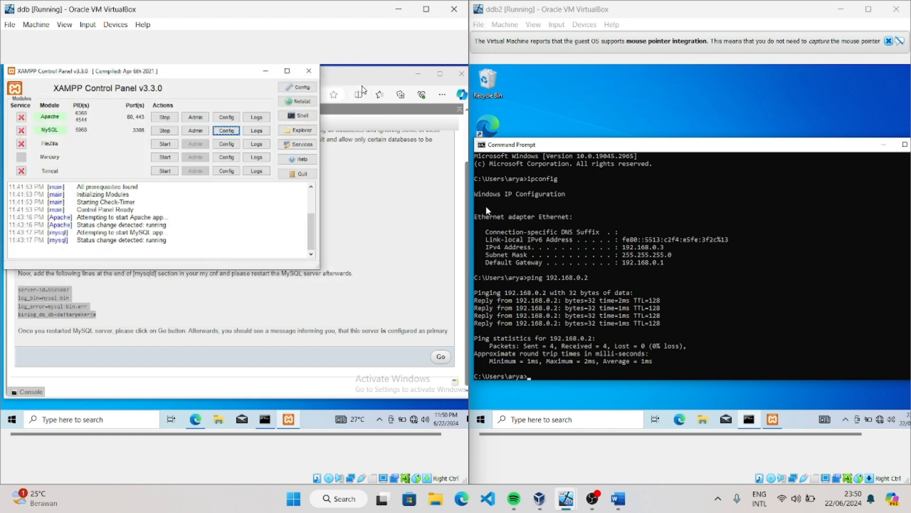
Restart Apache and MySQL in ddb's XAMPP Control Panel and minimize it
{"action": "left_click", "coordinate": [165, 117]}
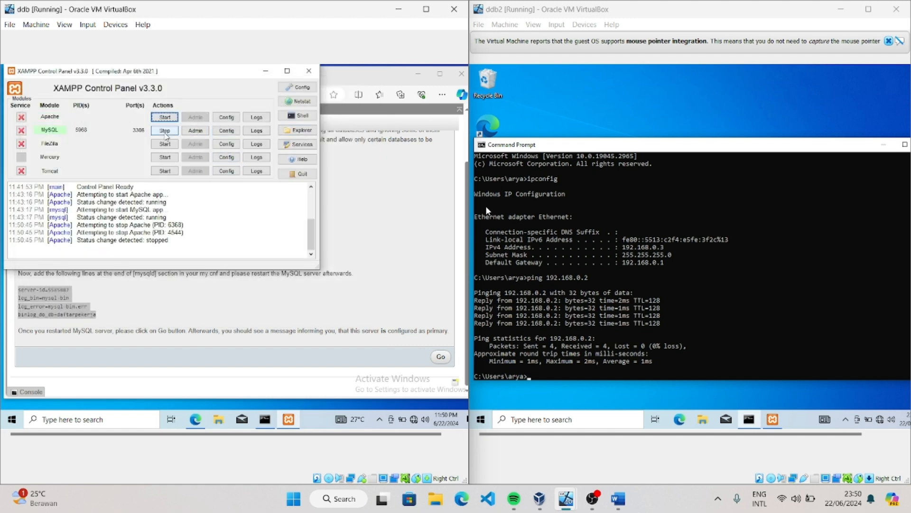
{"action": "left_click", "coordinate": [165, 131]}
{"action": "left_click", "coordinate": [165, 117]}
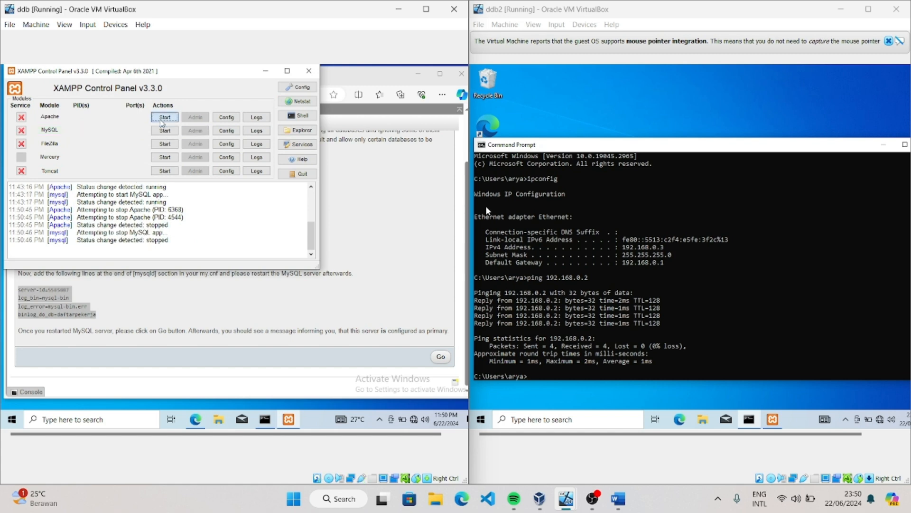
{"action": "left_click", "coordinate": [165, 130]}
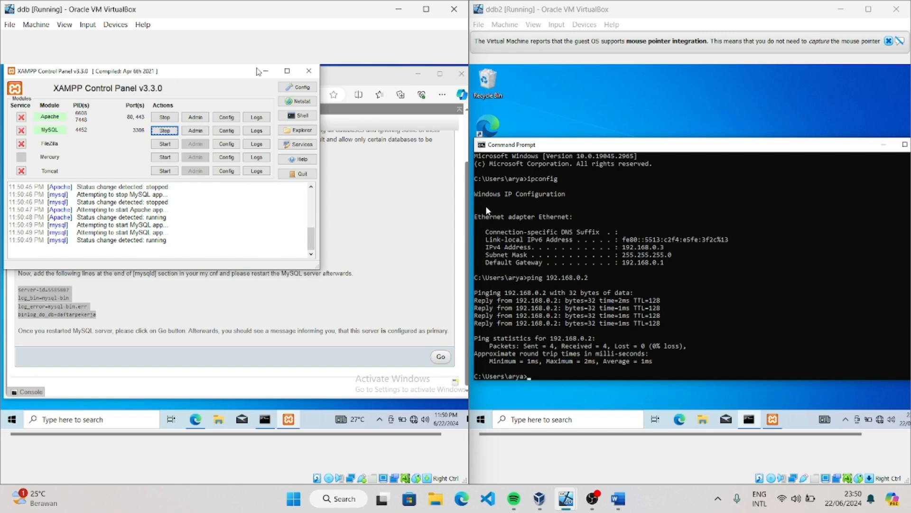
{"action": "left_click", "coordinate": [265, 72]}
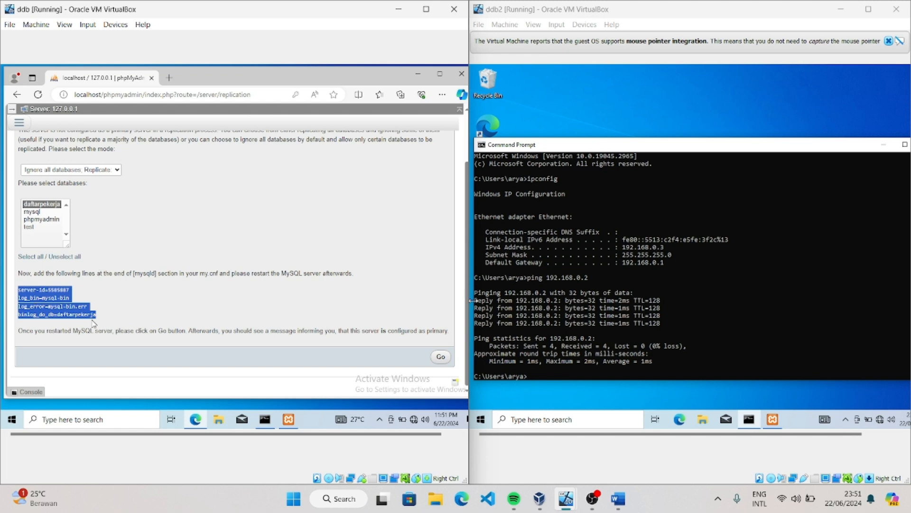
Complete ddb's primary replication setup in phpMyAdmin and reload the Replication page
{"action": "left_click", "coordinate": [440, 359]}
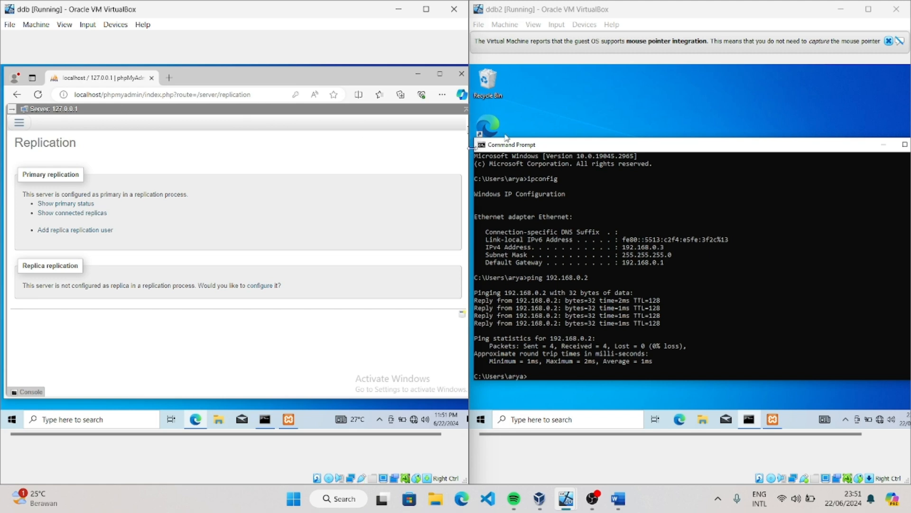
{"action": "left_click", "coordinate": [729, 124]}
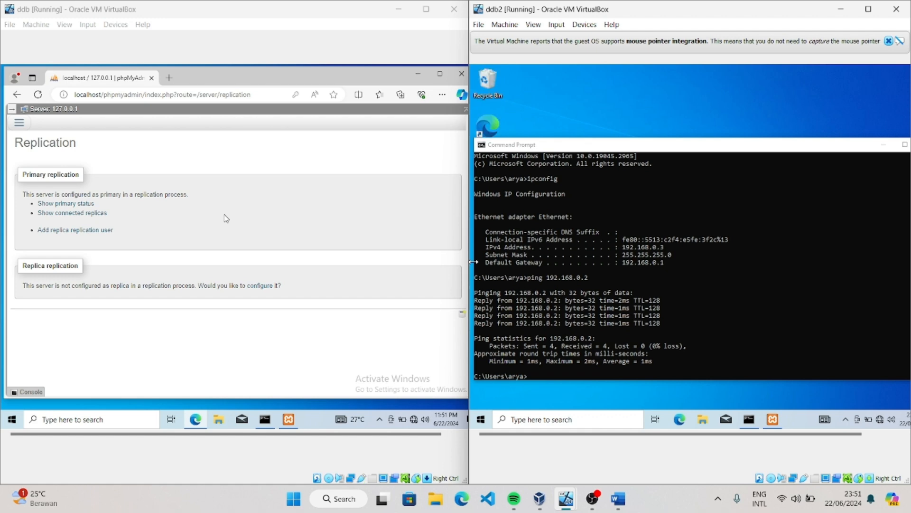
{"action": "left_click", "coordinate": [223, 164]}
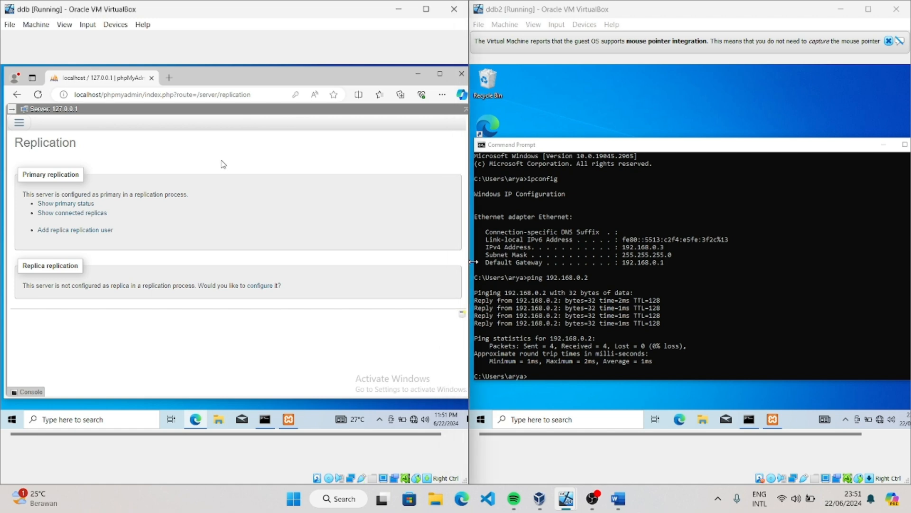
{"action": "key", "text": "F5"}
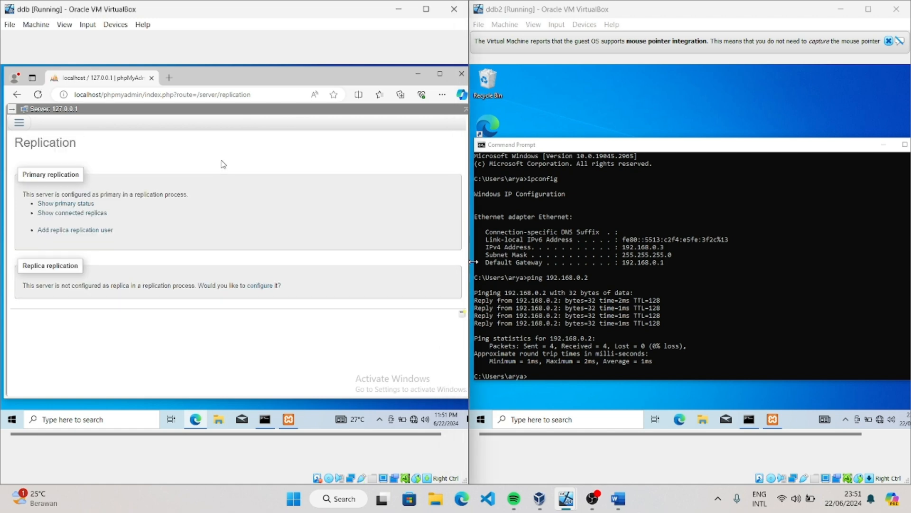
Examine the connected replicas and the primary status on ddb's Replication page, and collapse both sections
{"action": "left_click", "coordinate": [95, 213]}
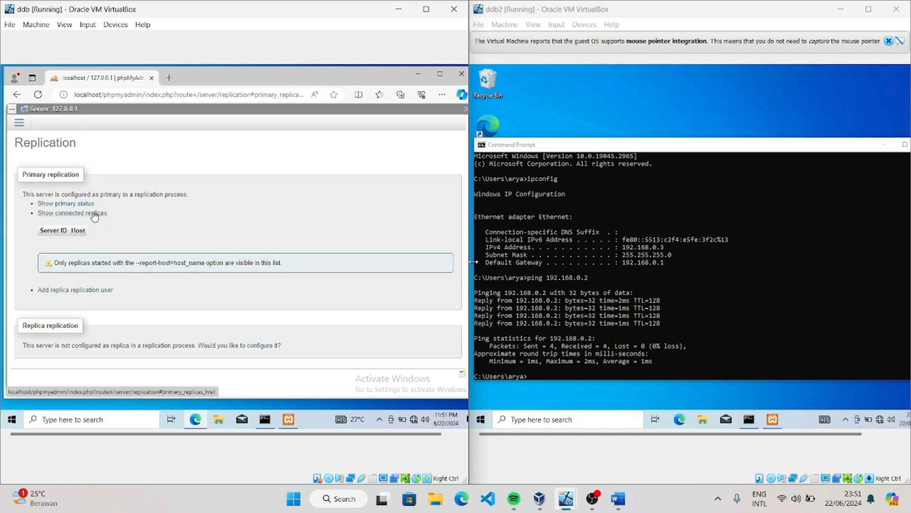
{"action": "left_click", "coordinate": [88, 203]}
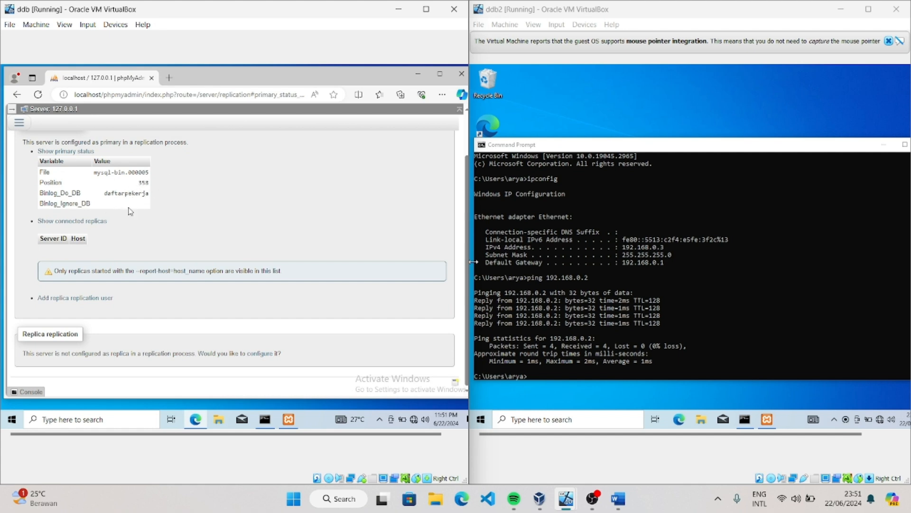
{"action": "left_click", "coordinate": [88, 221]}
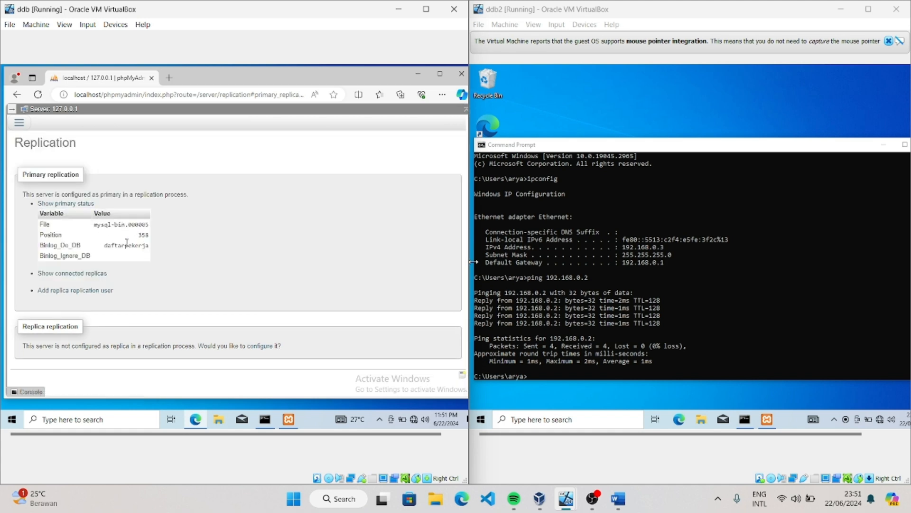
{"action": "left_click", "coordinate": [77, 206]}
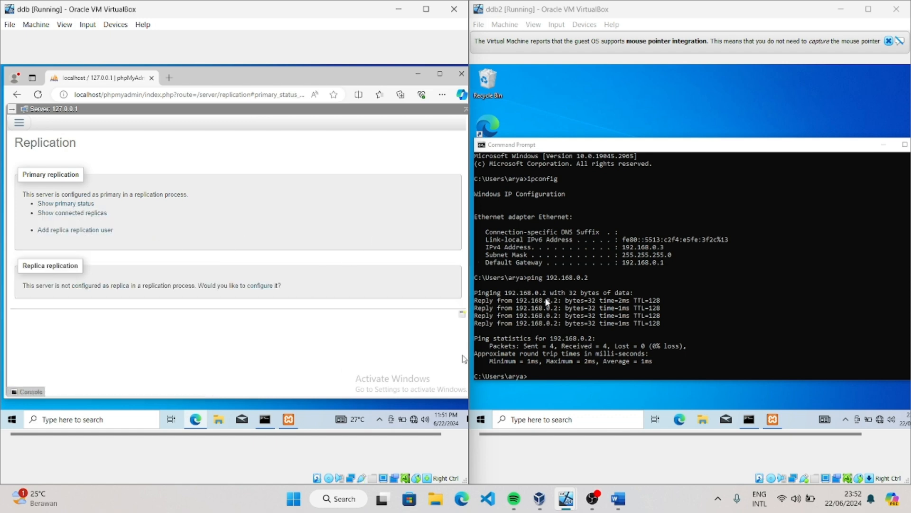
Switch to XAMPP Control Panel on ddb2, start Apache and MySQL, and open phpMyAdmin in a slightly widened ddb2 window
{"action": "left_click", "coordinate": [715, 85]}
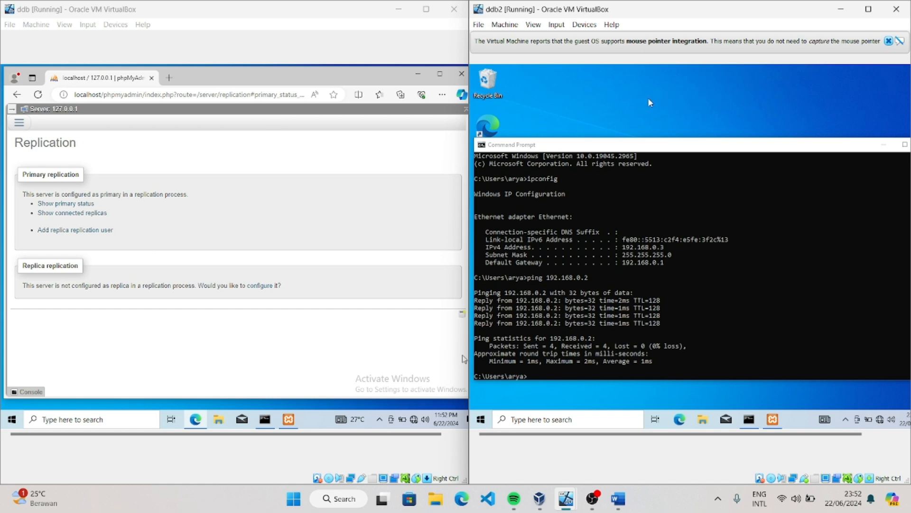
{"action": "left_click", "coordinate": [765, 416]}
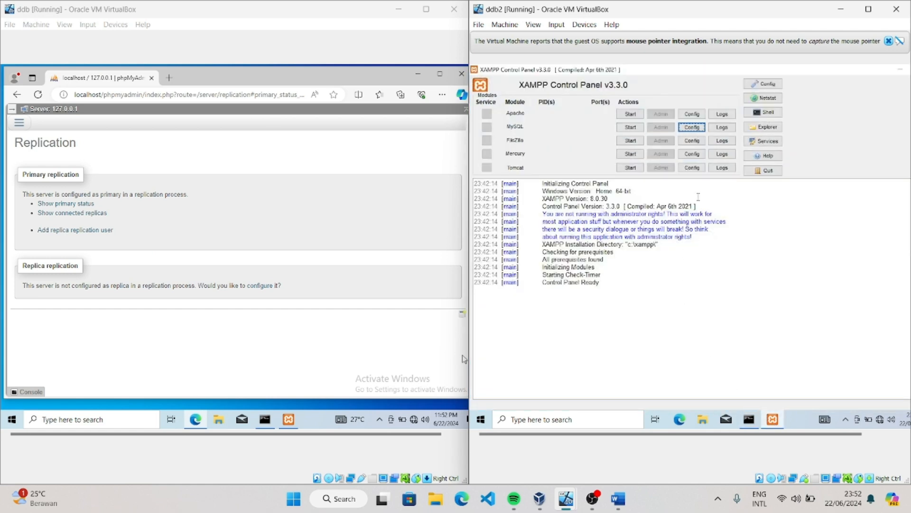
{"action": "left_click", "coordinate": [630, 114]}
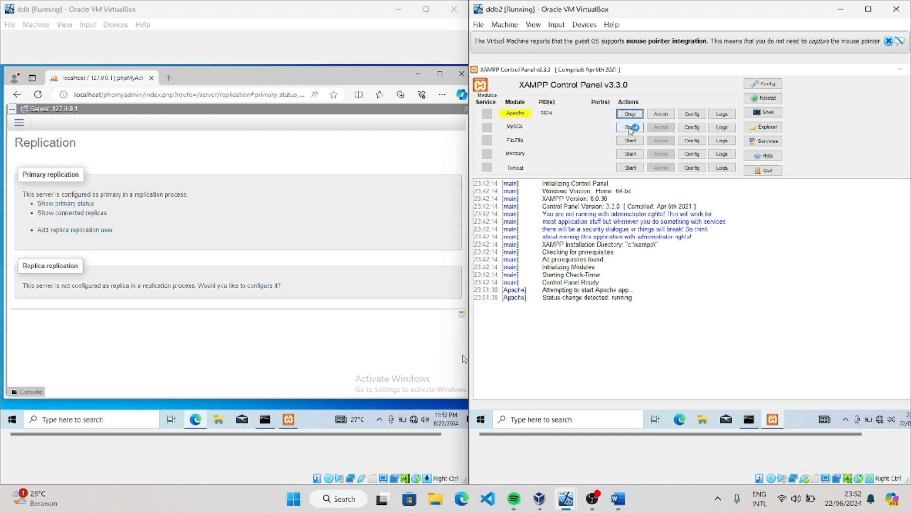
{"action": "left_click", "coordinate": [631, 127]}
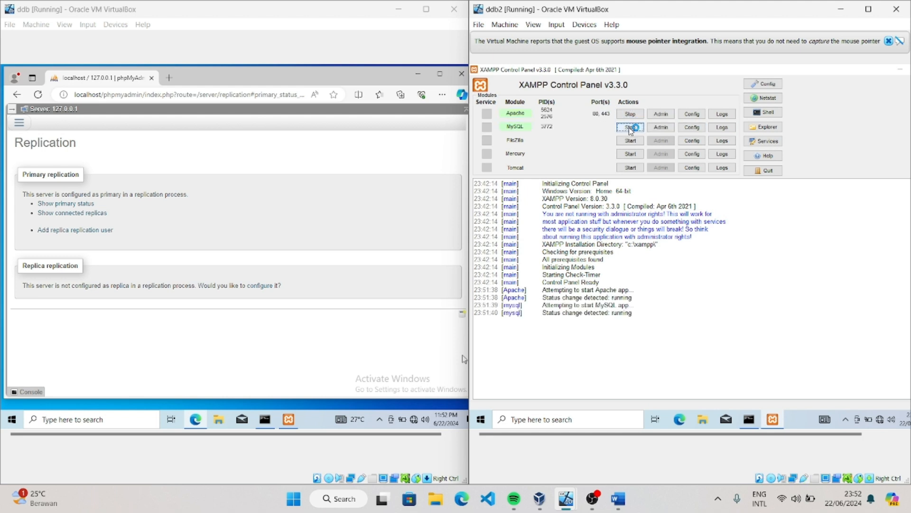
{"action": "left_click", "coordinate": [661, 128]}
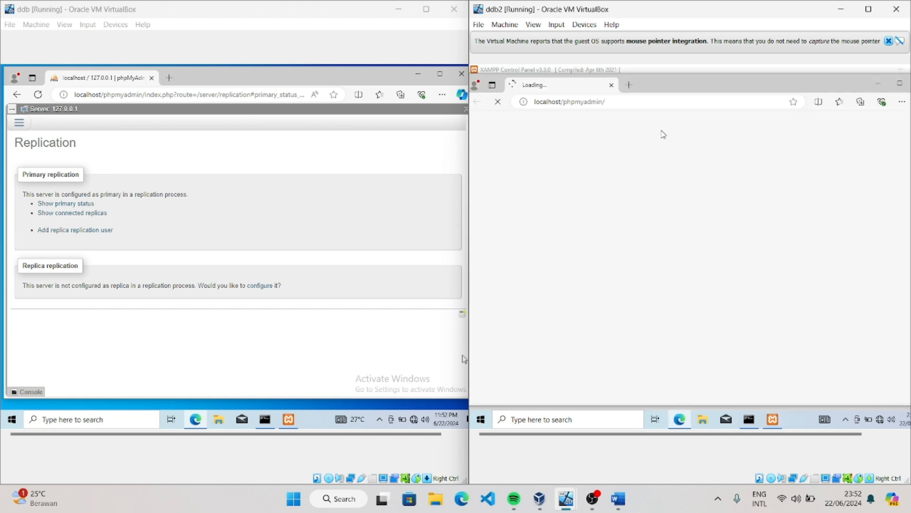
{"action": "mouse_move", "coordinate": [468, 61]}
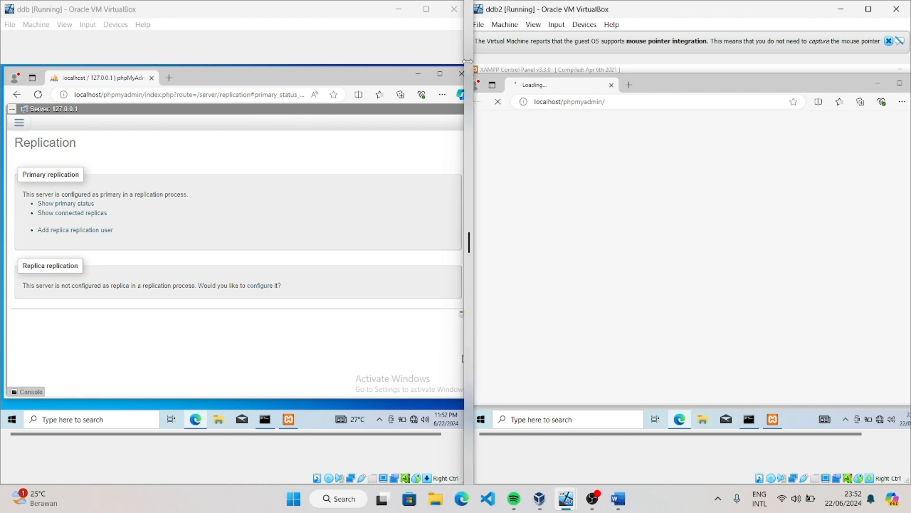
{"action": "left_click_drag", "start_coordinate": [467, 61], "coordinate": [457, 71]}
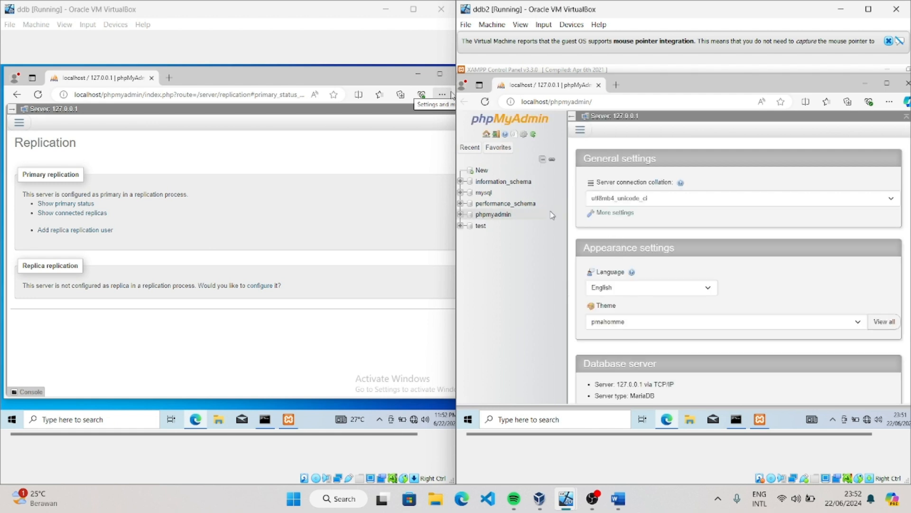
Create the database daftarpekerja with utf8mb4_general_ci collation on ddb2, checking its name and collation against ddb's database list
{"action": "left_click", "coordinate": [483, 175]}
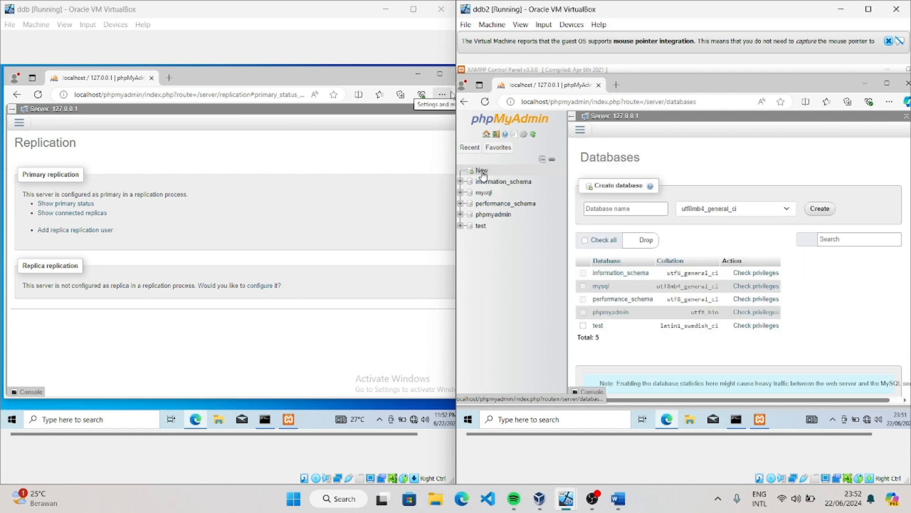
{"action": "left_click", "coordinate": [637, 208]}
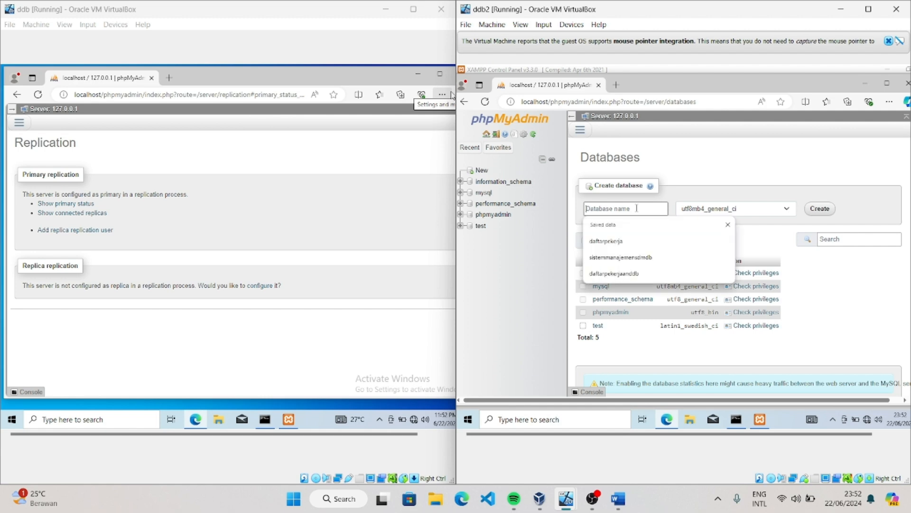
{"action": "left_click", "coordinate": [617, 241]}
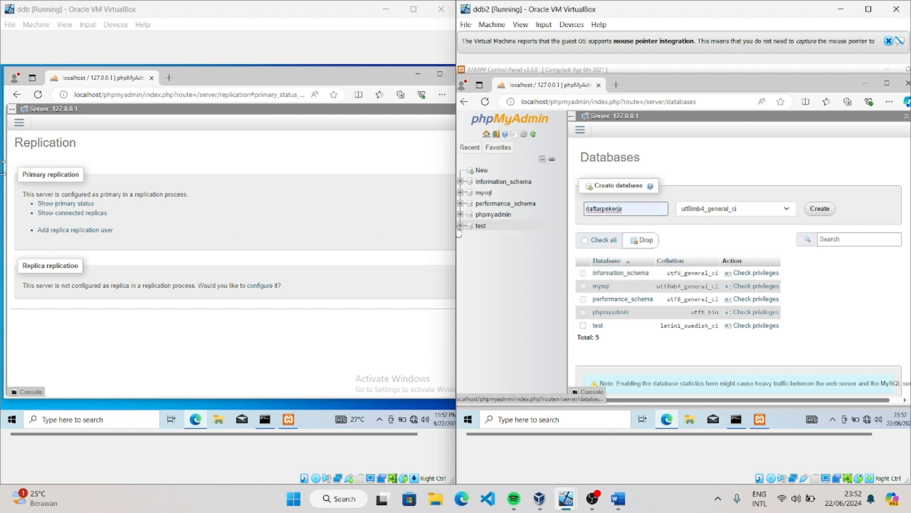
{"action": "left_click", "coordinate": [19, 125]}
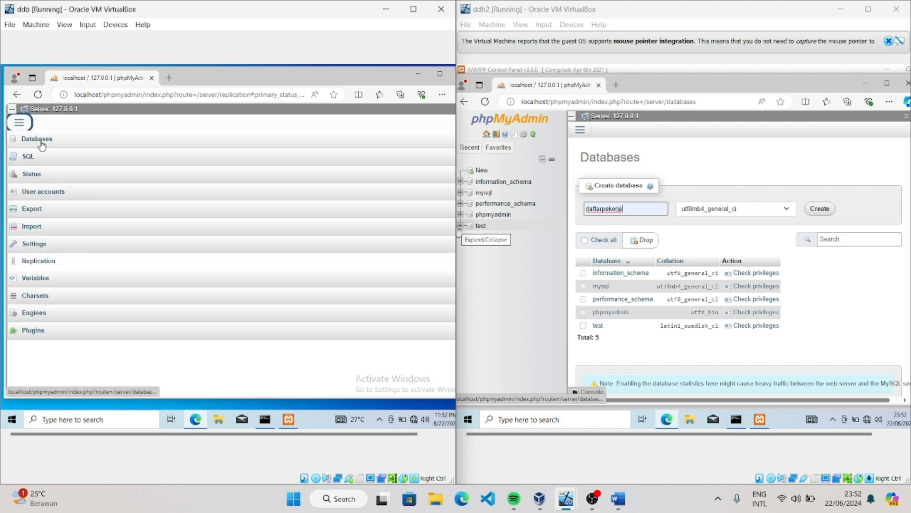
{"action": "left_click", "coordinate": [41, 142]}
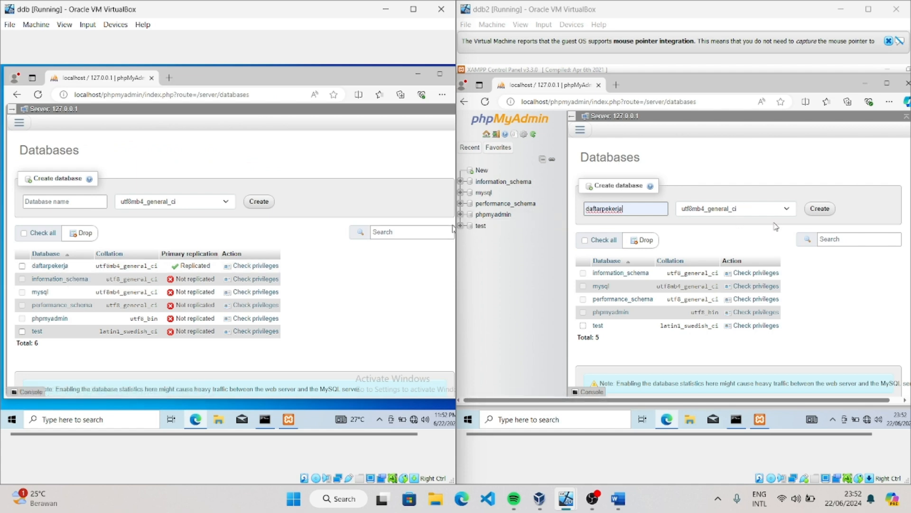
{"action": "left_click", "coordinate": [820, 209]}
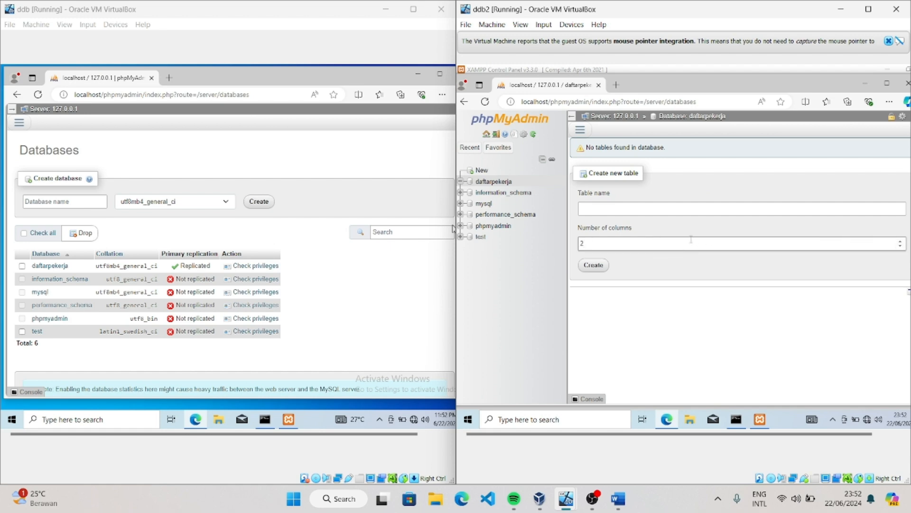
{"action": "left_click", "coordinate": [652, 208]}
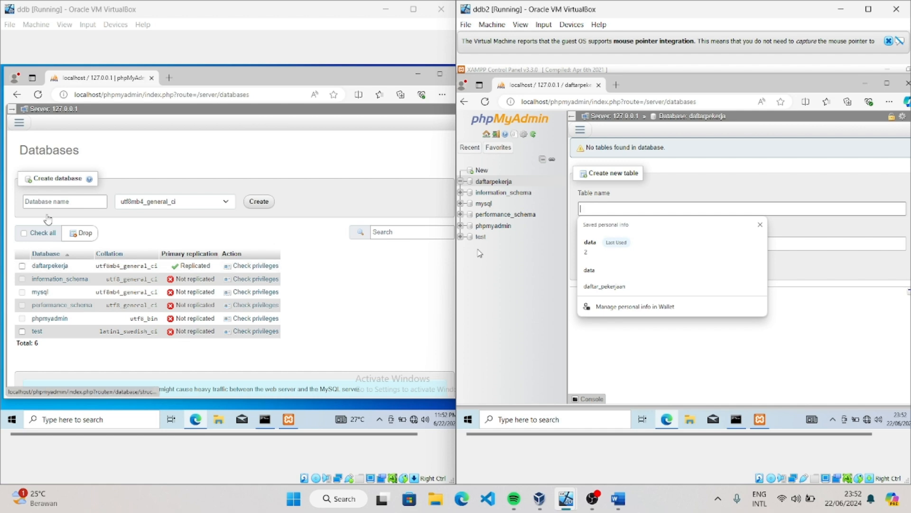
{"action": "left_click", "coordinate": [22, 136]}
{"action": "left_click", "coordinate": [19, 125]}
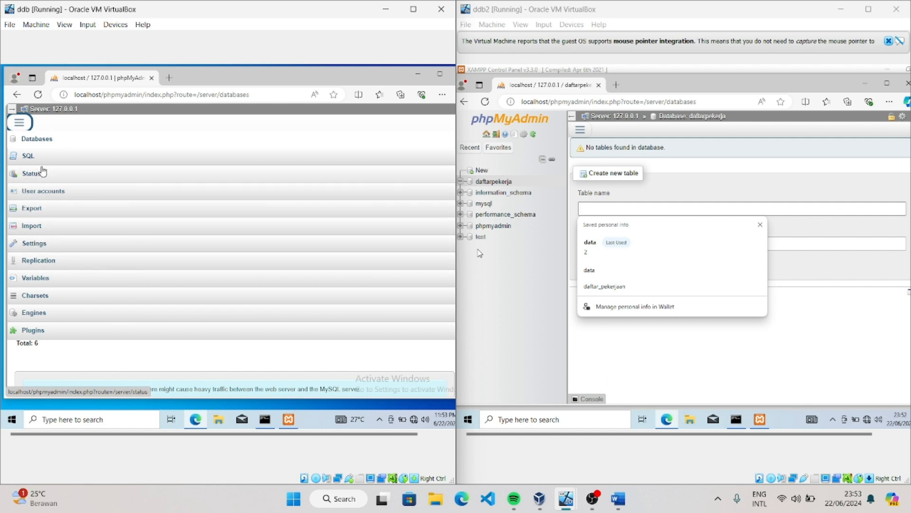
{"action": "left_click", "coordinate": [261, 113]}
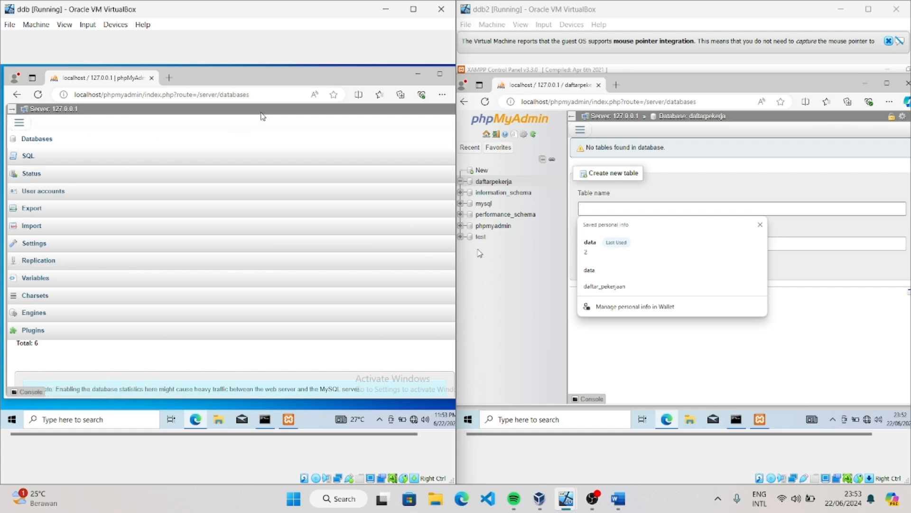
{"action": "left_click", "coordinate": [16, 126]}
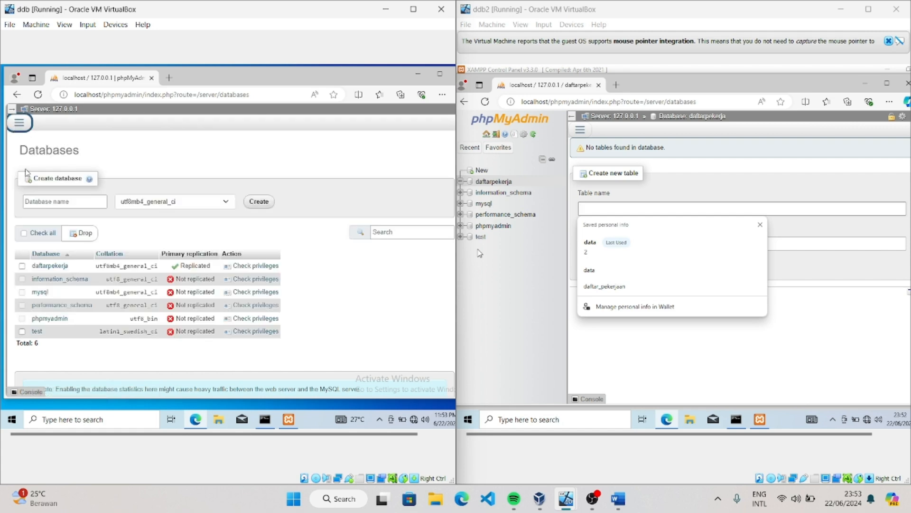
Examine the structure of the data table in ddb's daftarpekerja database, including its columns' types, attributes and keys
{"action": "left_click", "coordinate": [58, 265]}
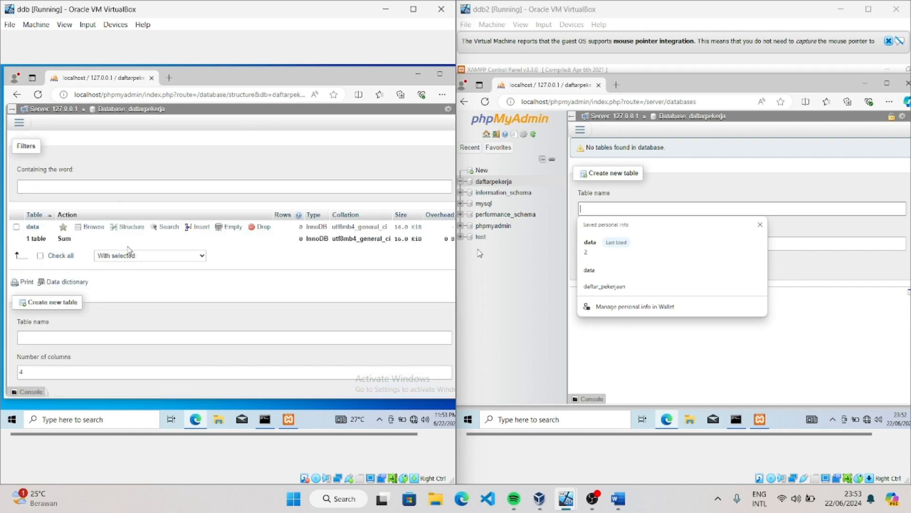
{"action": "scroll", "coordinate": [131, 252], "scroll_direction": "down", "scroll_amount": 1}
{"action": "scroll", "coordinate": [131, 252], "scroll_direction": "up", "scroll_amount": 1}
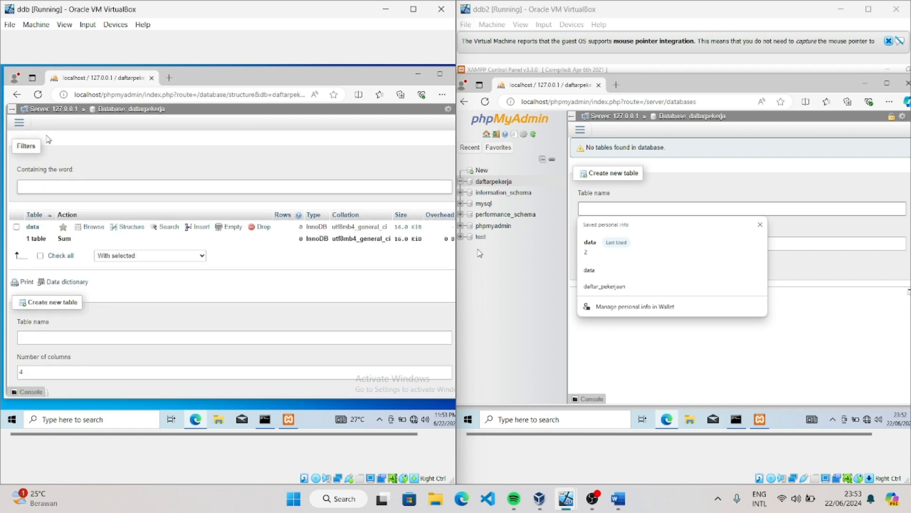
{"action": "left_click", "coordinate": [19, 122]}
{"action": "left_click", "coordinate": [40, 138]}
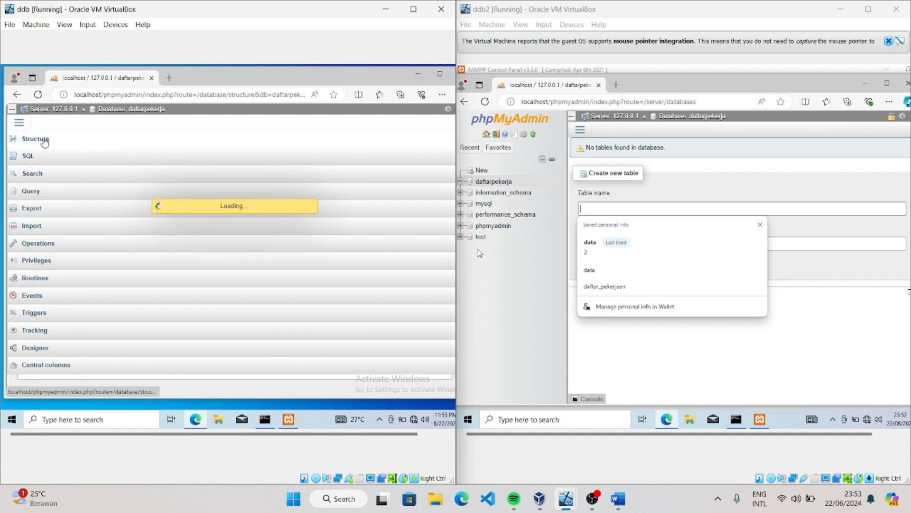
{"action": "scroll", "coordinate": [102, 199], "scroll_direction": "down", "scroll_amount": 1}
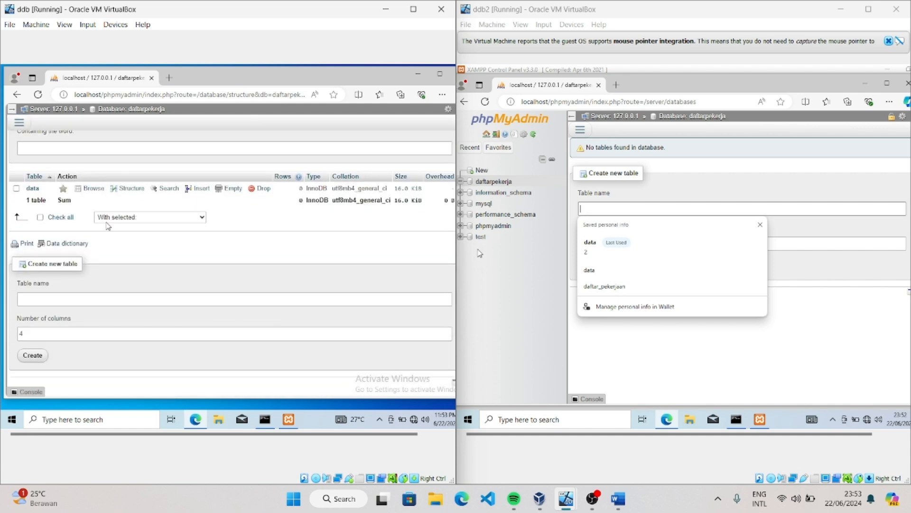
{"action": "scroll", "coordinate": [108, 226], "scroll_direction": "up", "scroll_amount": 1}
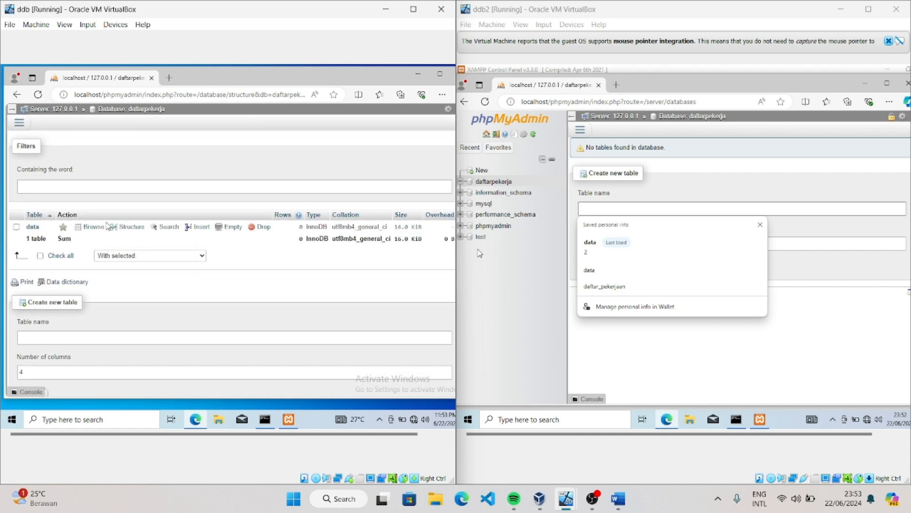
{"action": "left_click", "coordinate": [33, 226]}
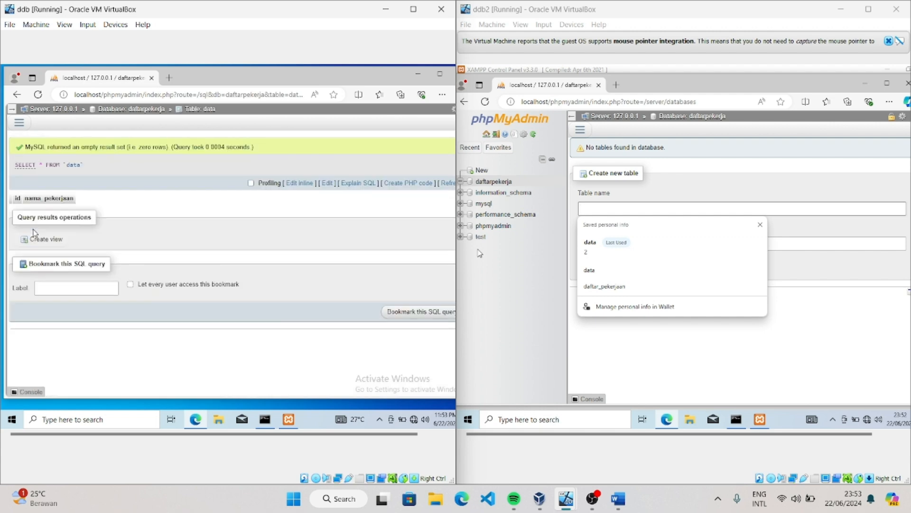
{"action": "left_click", "coordinate": [19, 122]}
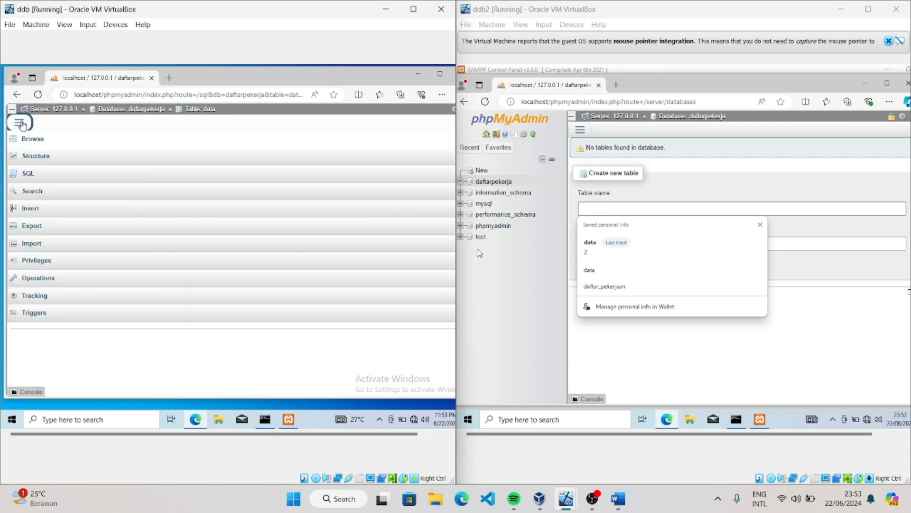
{"action": "left_click", "coordinate": [37, 161]}
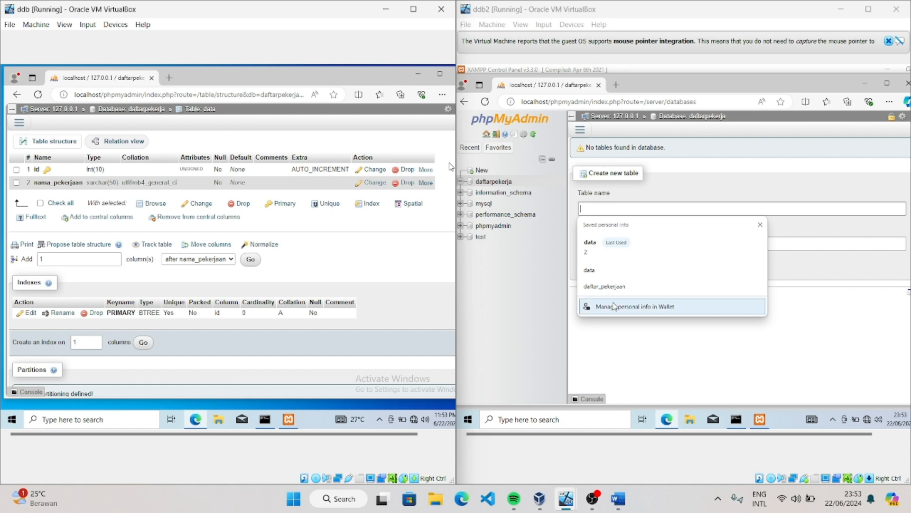
Start a two-column table named data in ddb2's daftarpekerja, with columns id as INT and nama_pekerjaan as VARCHAR of length 50
{"action": "left_click", "coordinate": [609, 208]}
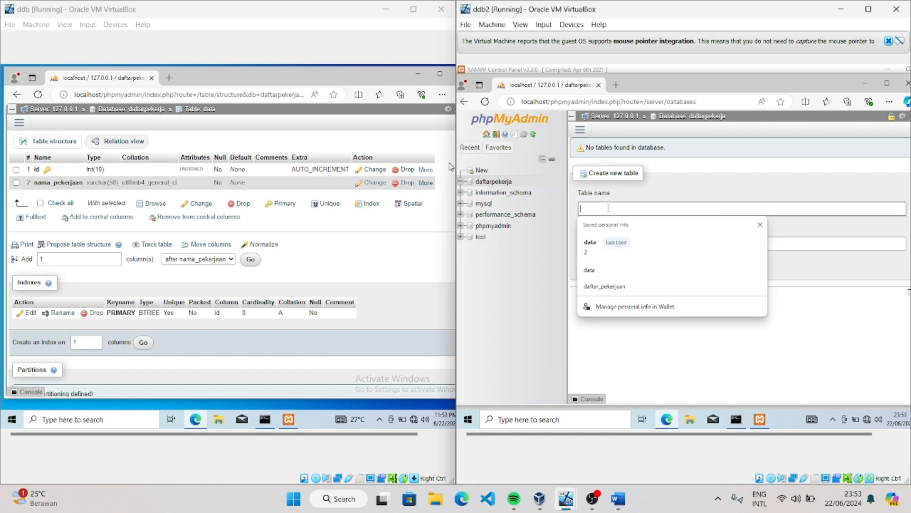
{"action": "type", "text": "data"}
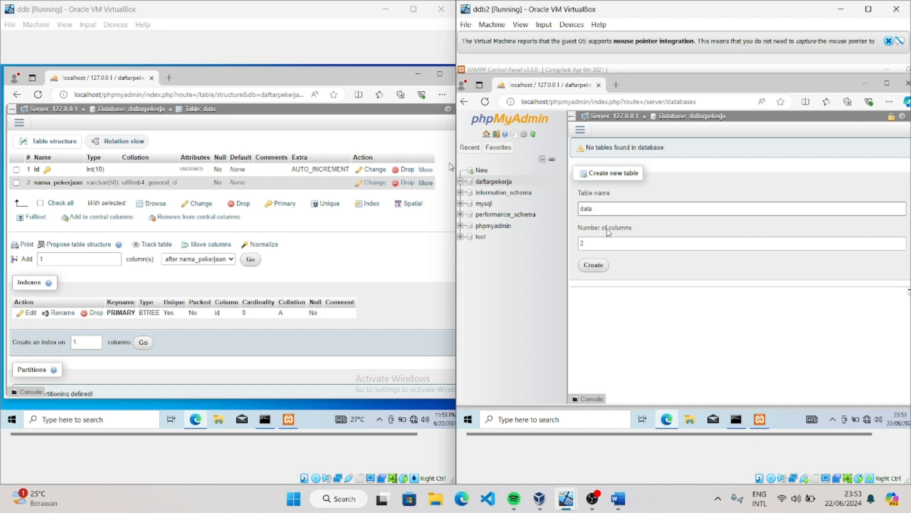
{"action": "left_click", "coordinate": [594, 271]}
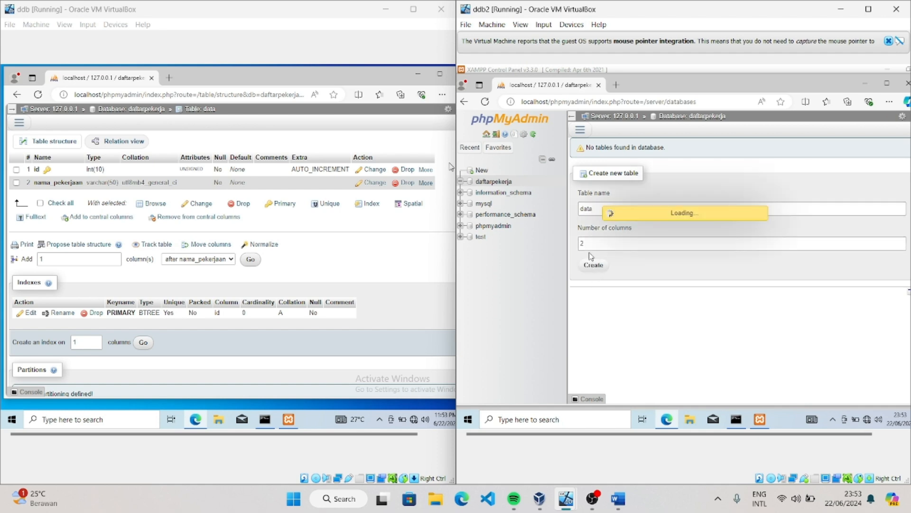
{"action": "left_click", "coordinate": [595, 211]}
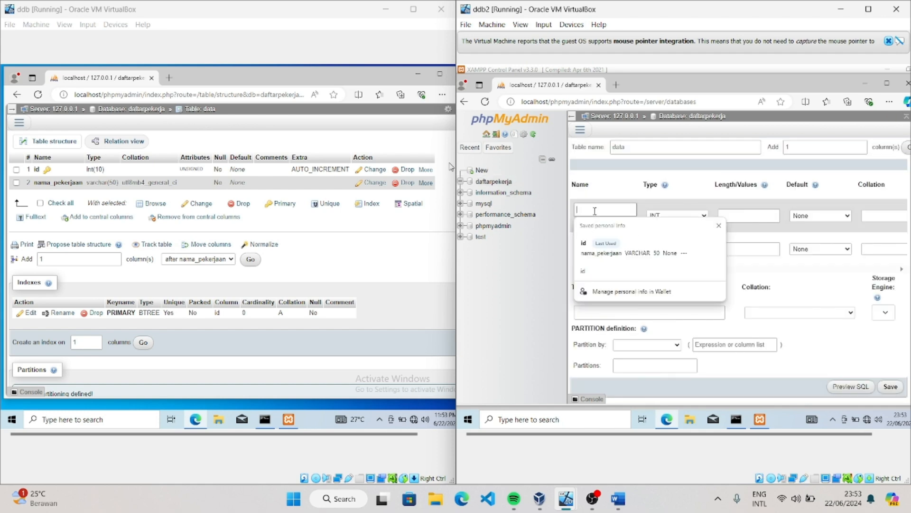
{"action": "left_click", "coordinate": [606, 245]}
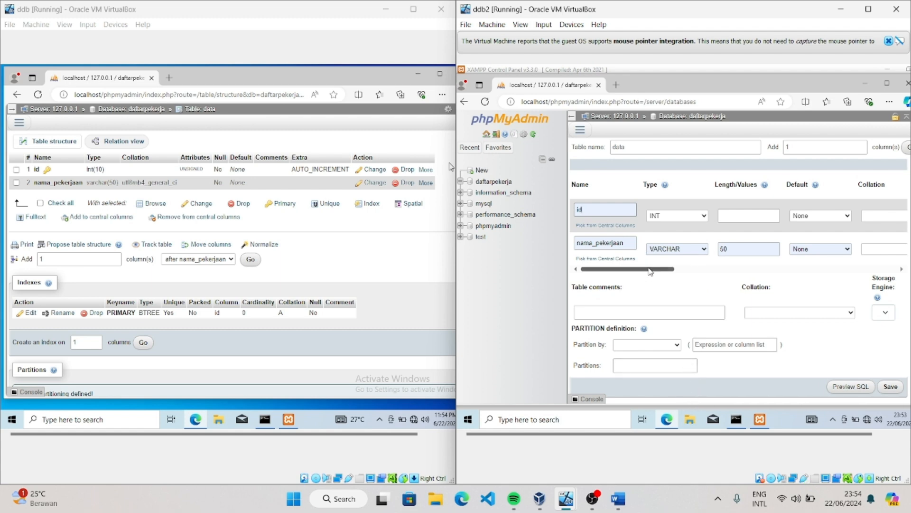
Make id an auto-increment PRIMARY key with the UNSIGNED attribute, and save the new table
{"action": "left_click_drag", "start_coordinate": [650, 271], "coordinate": [736, 276]}
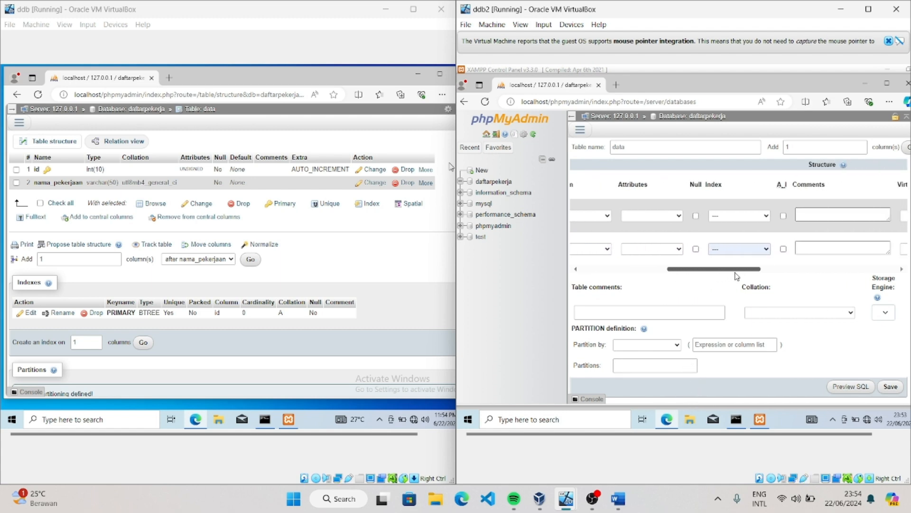
{"action": "left_click", "coordinate": [783, 216]}
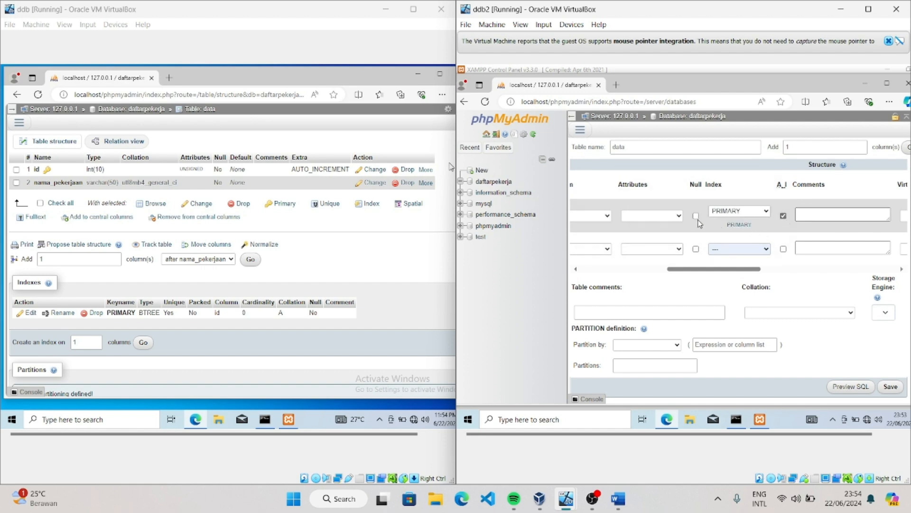
{"action": "left_click", "coordinate": [679, 216]}
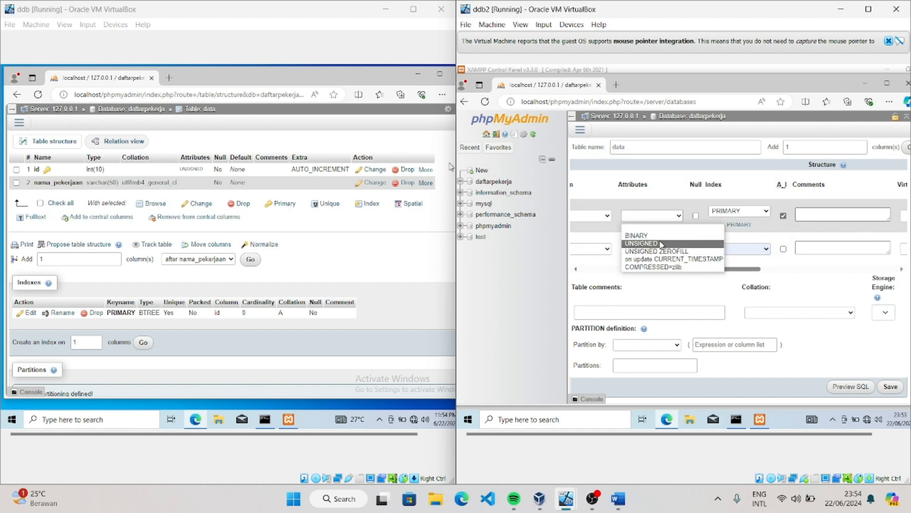
{"action": "left_click", "coordinate": [662, 243]}
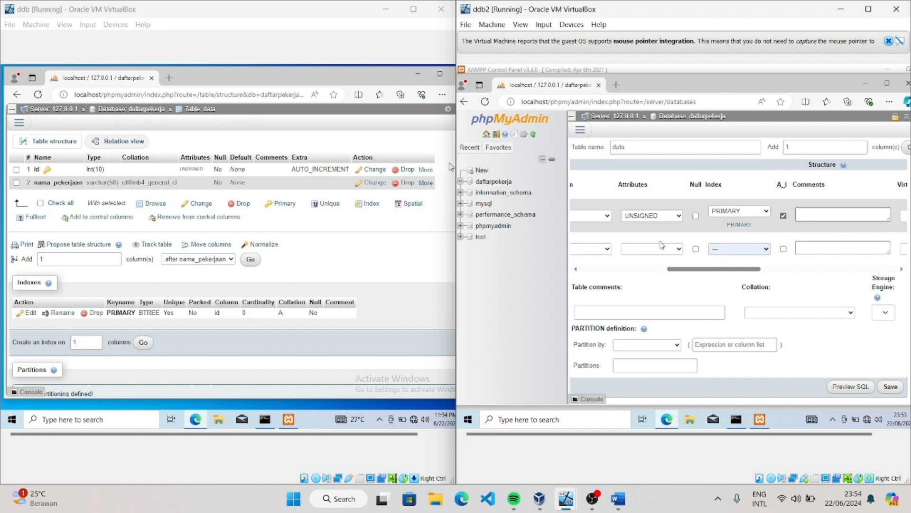
{"action": "left_click", "coordinate": [891, 387]}
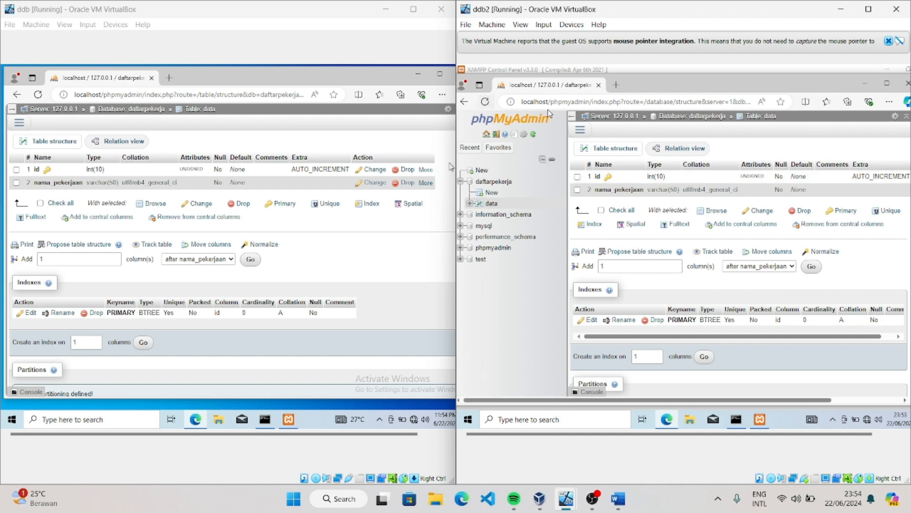
Begin adding a user account from the data table's privileges on ddb2, replacing the prefilled user name with the replication user's name
{"action": "left_click", "coordinate": [581, 130]}
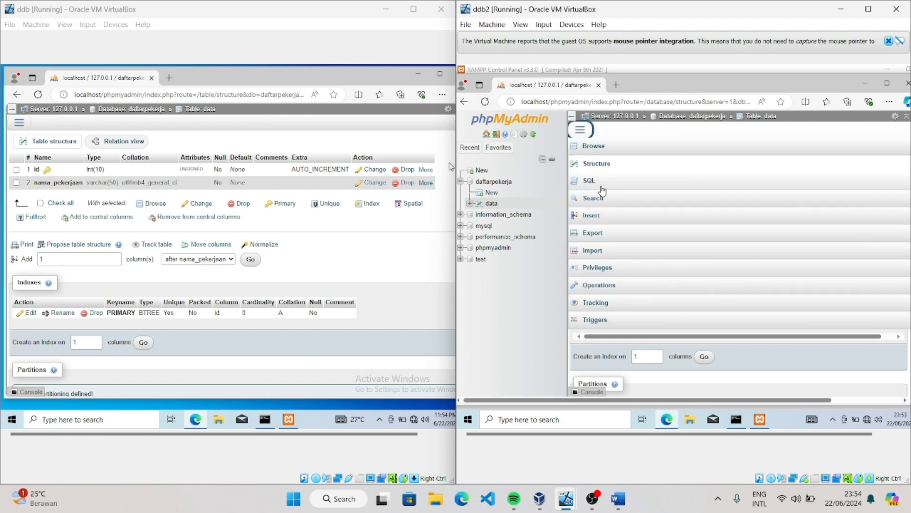
{"action": "left_click", "coordinate": [598, 267]}
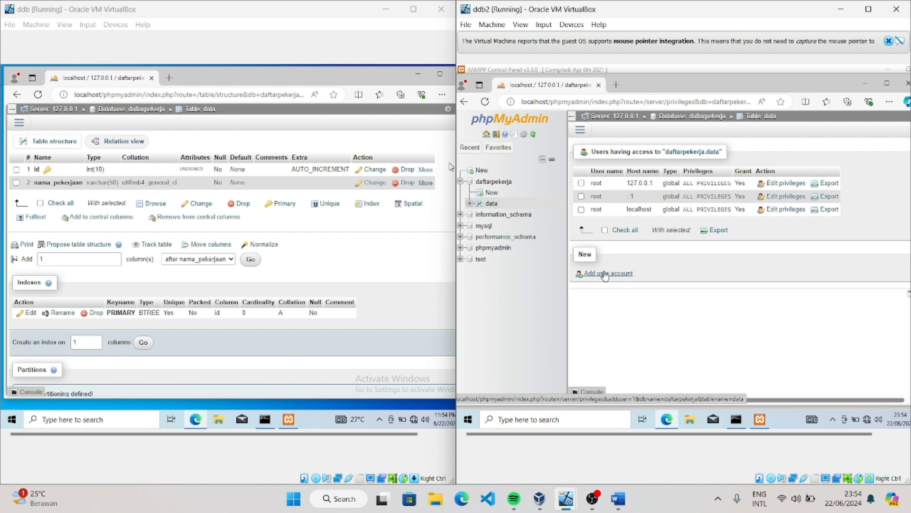
{"action": "left_click", "coordinate": [605, 274]}
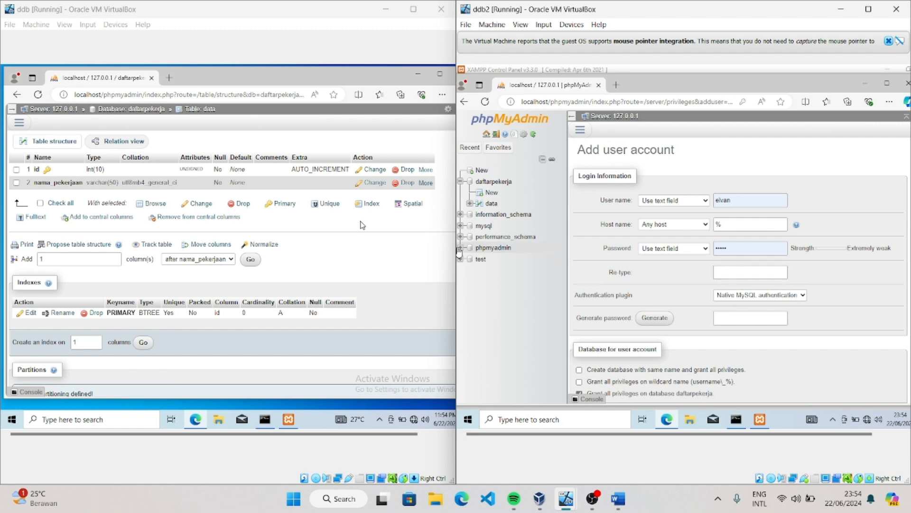
{"action": "left_click", "coordinate": [732, 200]}
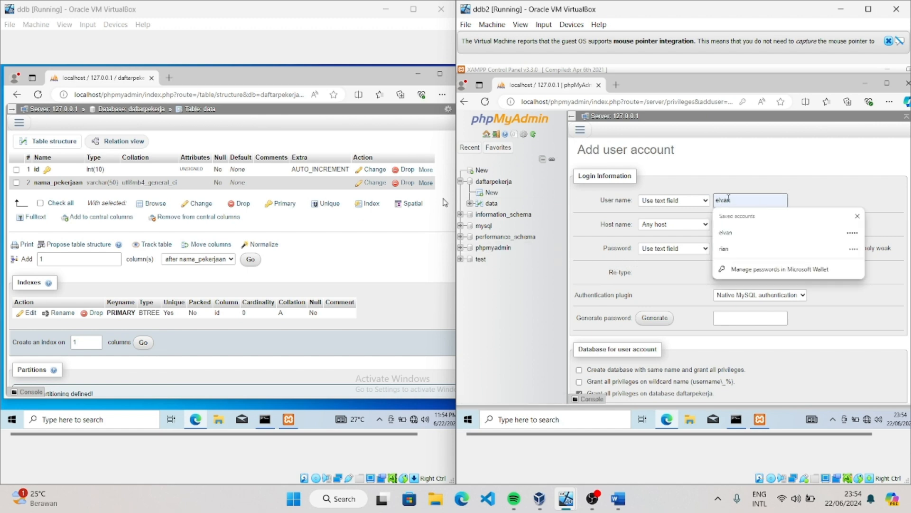
{"action": "key", "text": "BackSpace"}
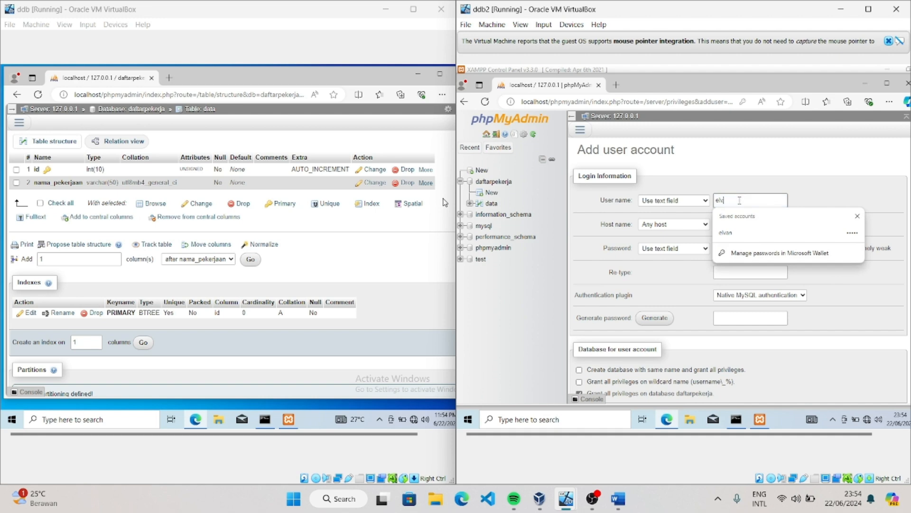
{"action": "key", "text": "BackSpace"}
{"action": "key", "text": "BackSpace"}
{"action": "key", "text": "BackSpace"}
{"action": "type", "text": "nabhan"}
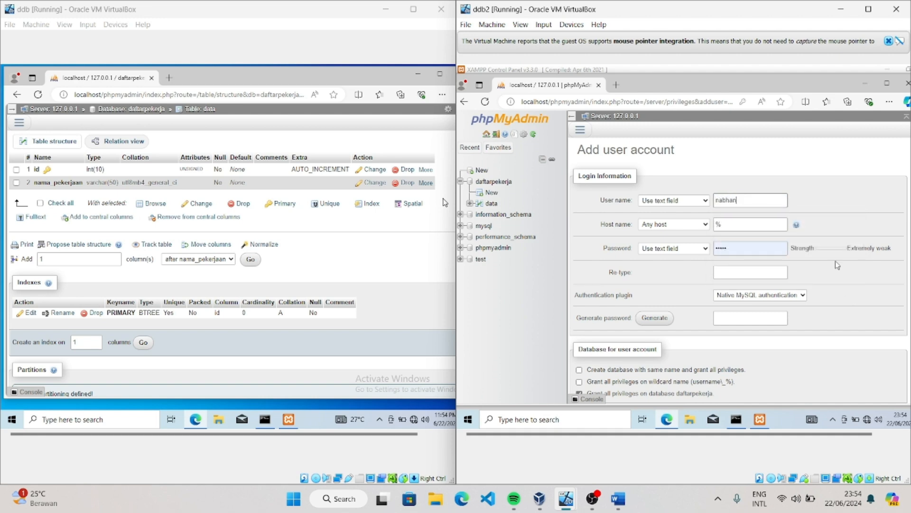
Set the new account's host name to 192.168.0.2, checking it against ddb's IPv4 address in Command Prompt
{"action": "left_click", "coordinate": [756, 226]}
{"action": "left_click_drag", "start_coordinate": [719, 224], "coordinate": [713, 228]}
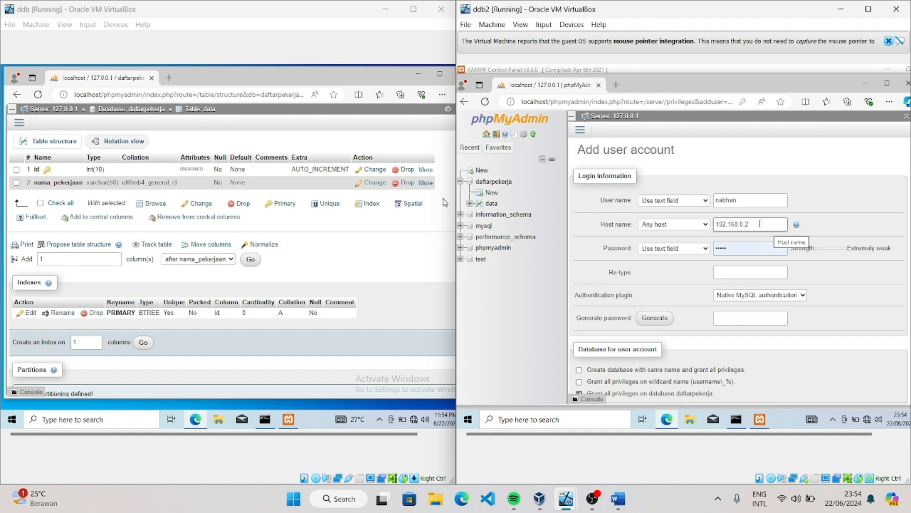
{"action": "left_click", "coordinate": [263, 419]}
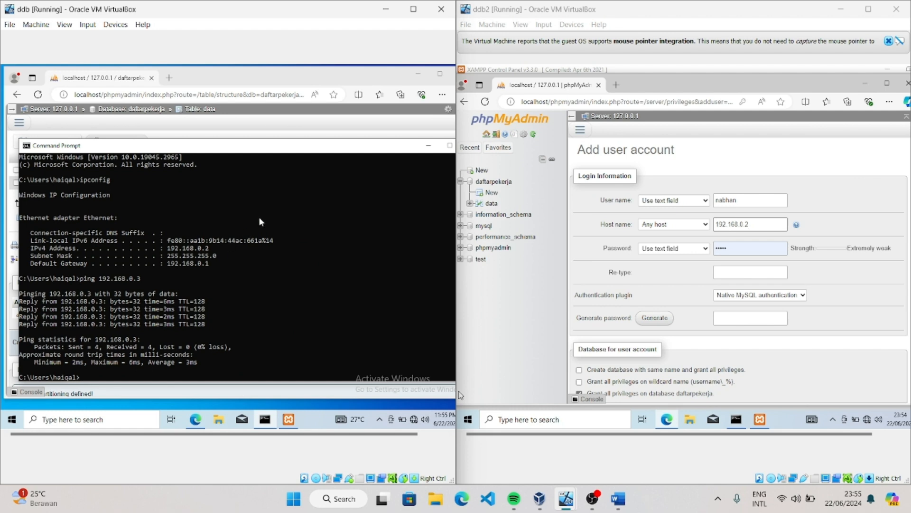
{"action": "left_click", "coordinate": [428, 145]}
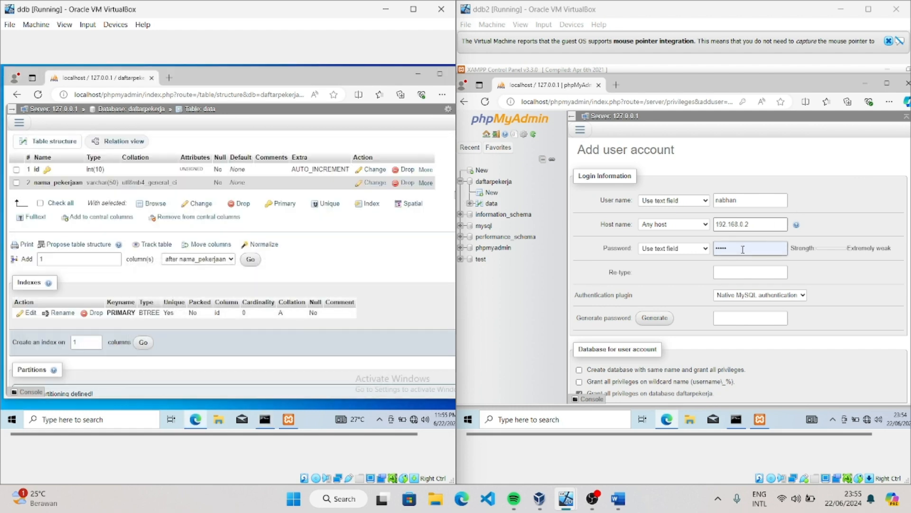
Replace the prefilled password with the new account's password, retype it and reveal the retyped entry
{"action": "left_click", "coordinate": [740, 248]}
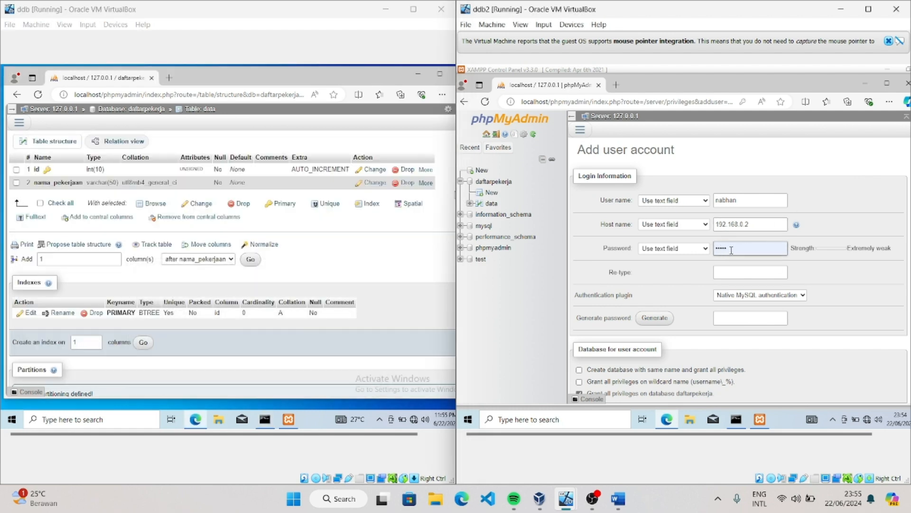
{"action": "key", "text": "ctrl+a"}
{"action": "key", "text": "BackSpace"}
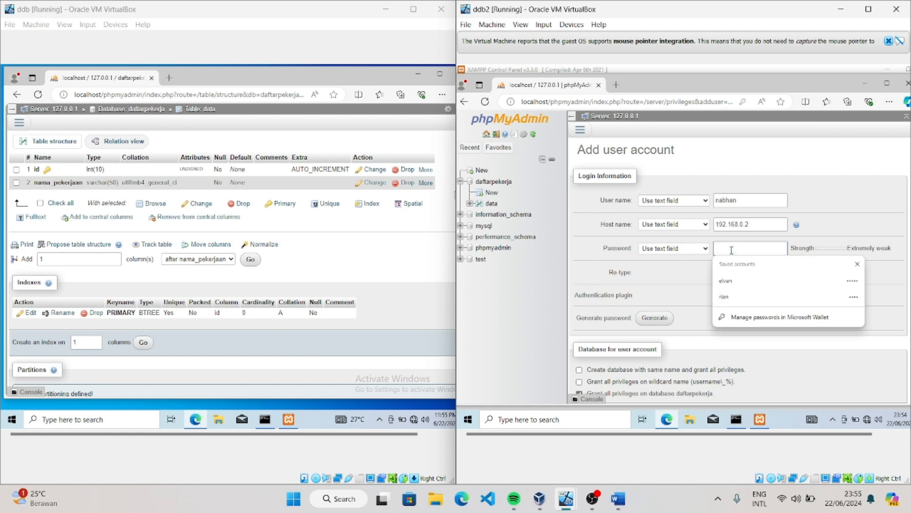
{"action": "type", "text": "••••••"}
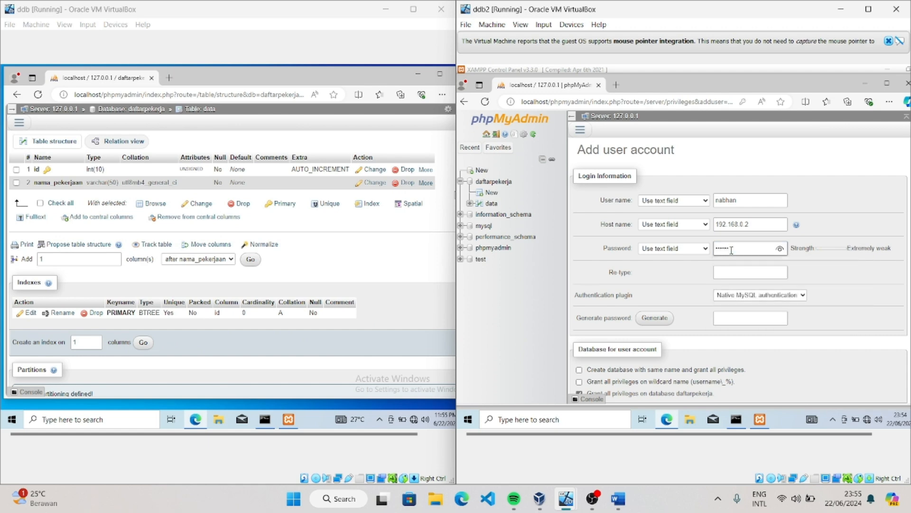
{"action": "left_click", "coordinate": [742, 273]}
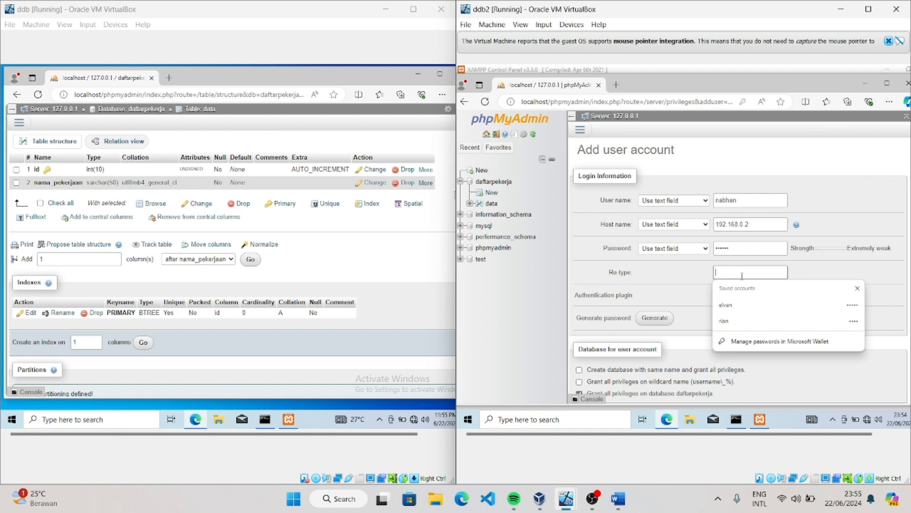
{"action": "type", "text": "••"}
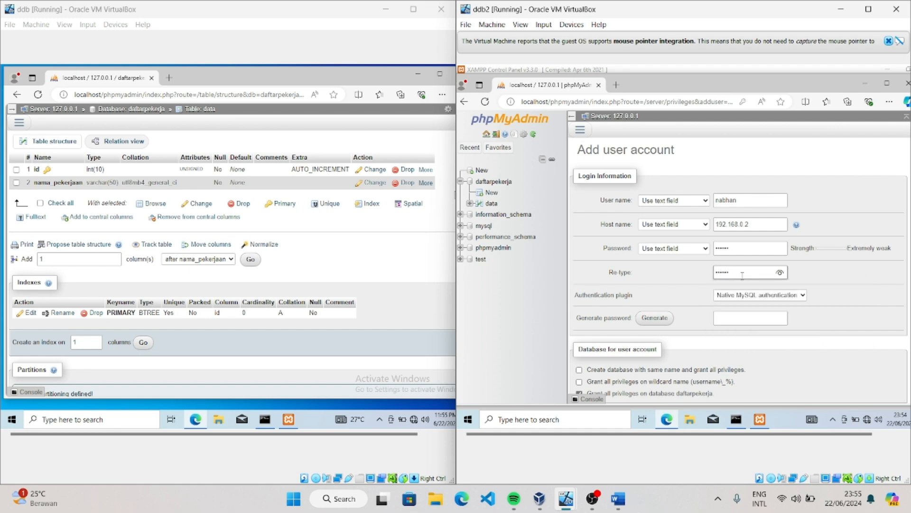
{"action": "left_click", "coordinate": [780, 272]}
Grant the new account the global REPLICATION CLIENT and REPLICATION SLAVE privileges, create it, and decline saving its password in the browser
{"action": "scroll", "coordinate": [759, 331], "scroll_direction": "down", "scroll_amount": 3}
{"action": "scroll", "coordinate": [733, 329], "scroll_direction": "down", "scroll_amount": 3}
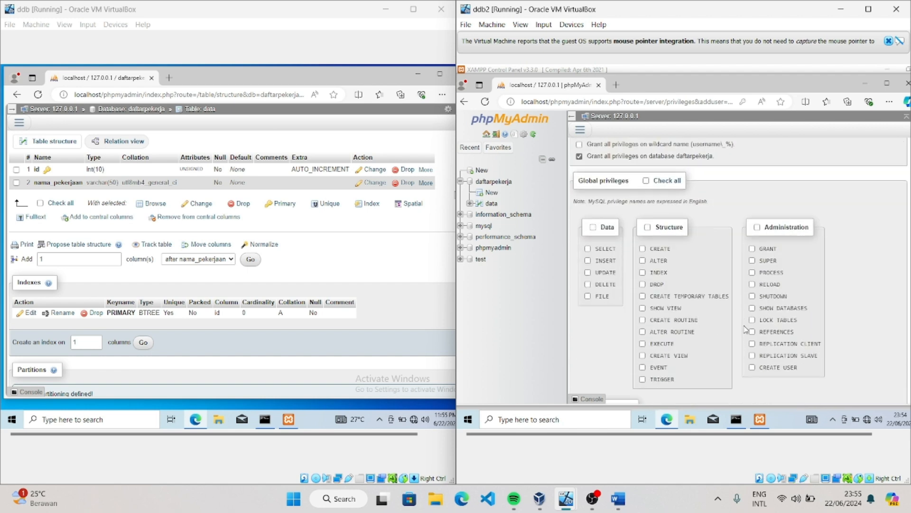
{"action": "left_click", "coordinate": [752, 295]}
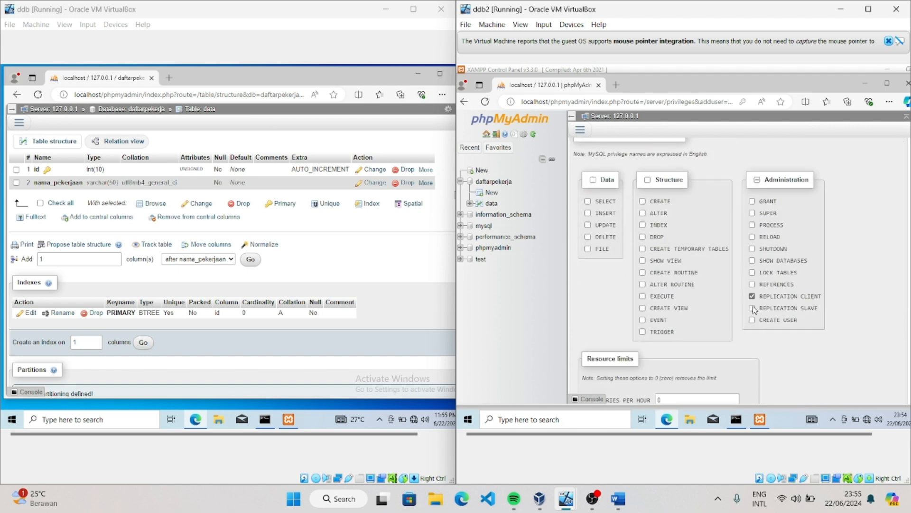
{"action": "left_click", "coordinate": [752, 308]}
{"action": "scroll", "coordinate": [757, 313], "scroll_direction": "down", "scroll_amount": 3}
{"action": "scroll", "coordinate": [757, 313], "scroll_direction": "down", "scroll_amount": 3}
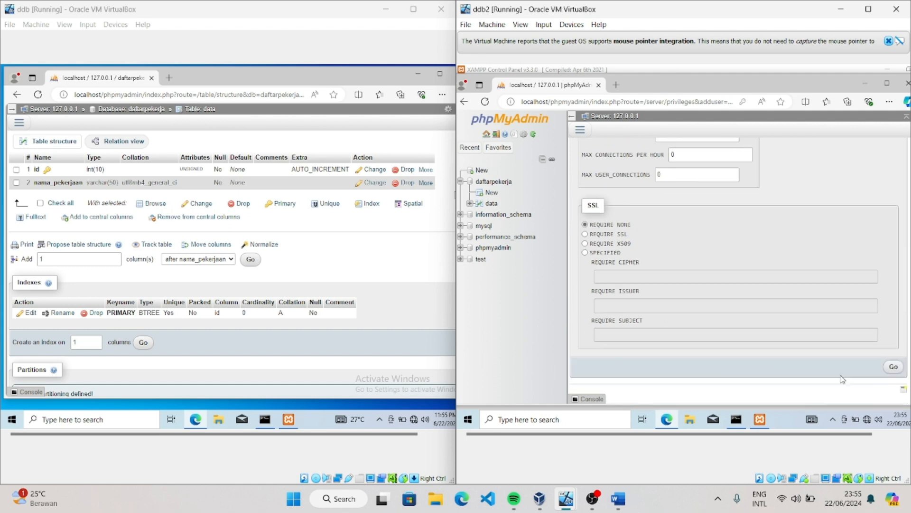
{"action": "left_click", "coordinate": [891, 372]}
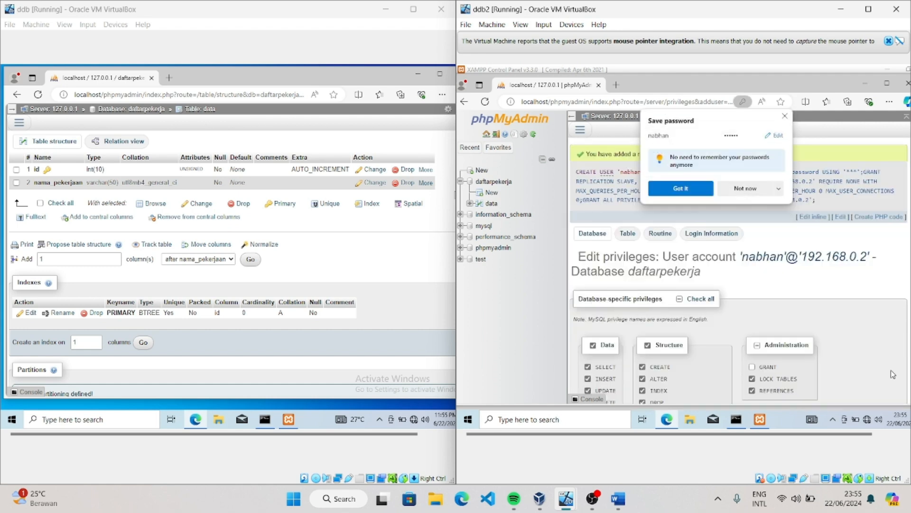
{"action": "left_click", "coordinate": [748, 189]}
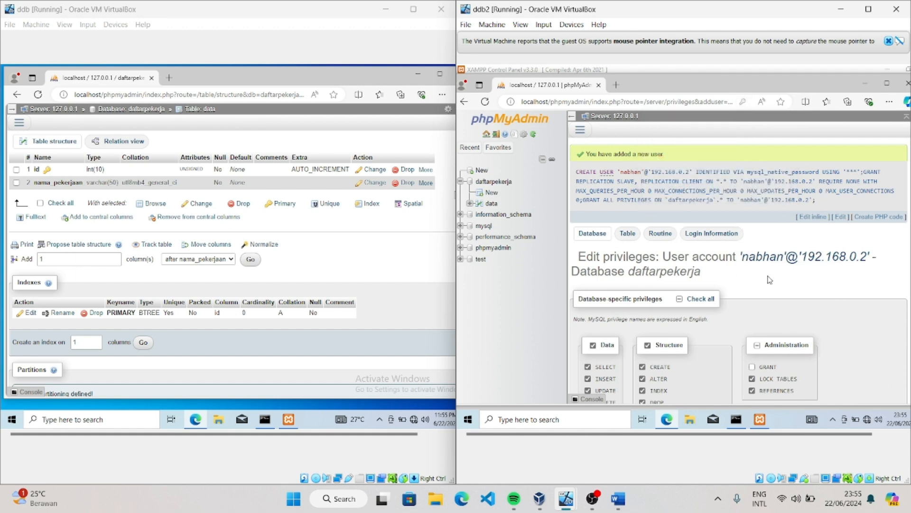
Open the replica replication configuration on ddb2 and clear the prefilled user name and password
{"action": "left_click", "coordinate": [581, 130]}
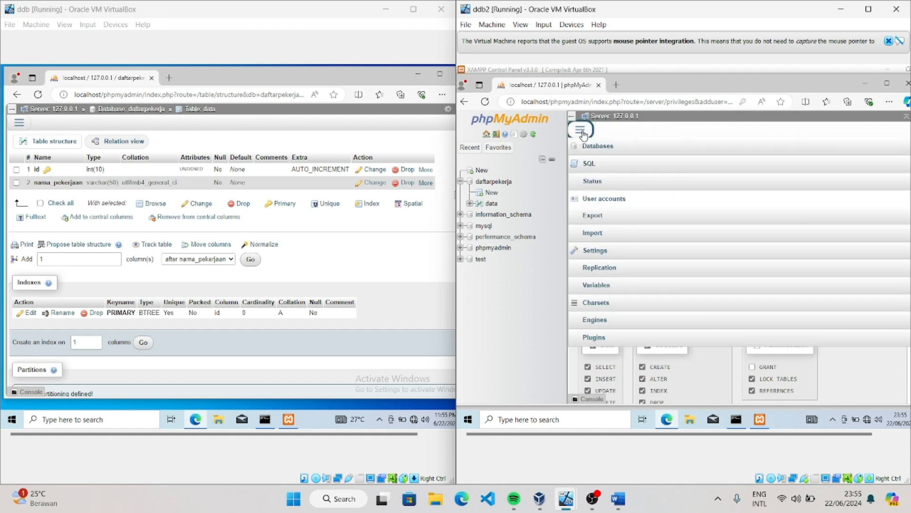
{"action": "left_click", "coordinate": [605, 268]}
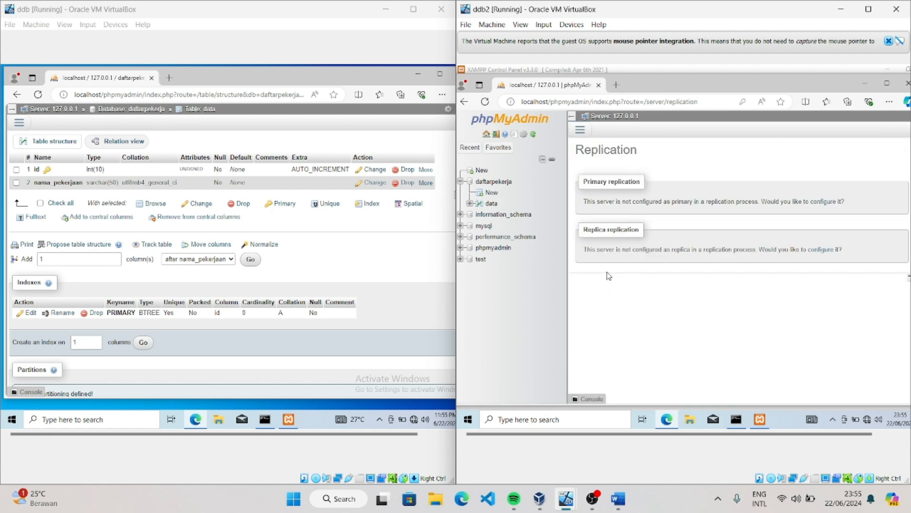
{"action": "left_click", "coordinate": [819, 251]}
{"action": "left_click", "coordinate": [684, 246]}
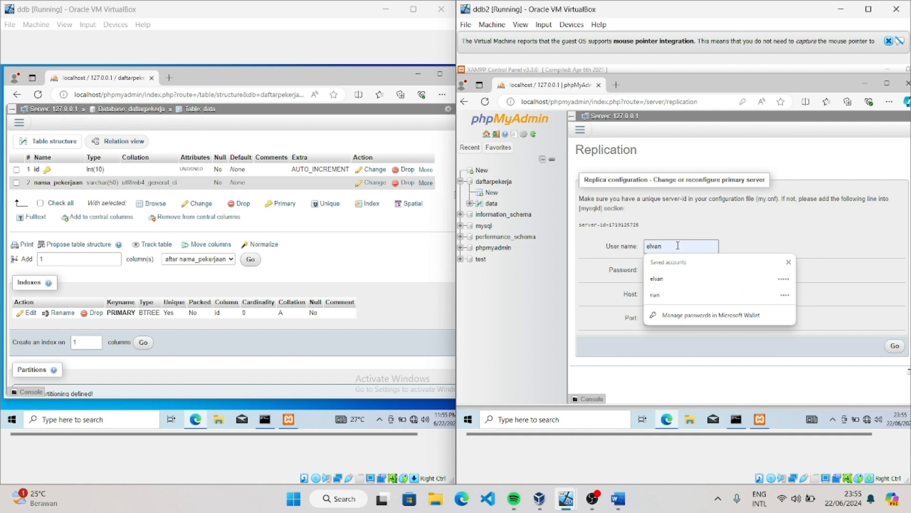
{"action": "key", "text": "BackSpace"}
{"action": "key", "text": "BackSpace"}
{"action": "key", "text": "BackSpace"}
{"action": "key", "text": "BackSpace"}
{"action": "key", "text": "BackSpace"}
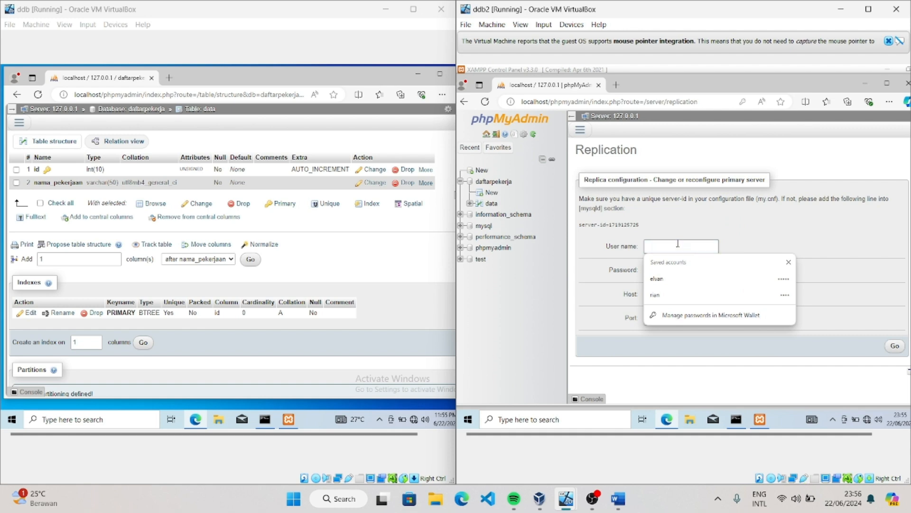
{"action": "left_click", "coordinate": [774, 224]}
{"action": "left_click", "coordinate": [686, 272]}
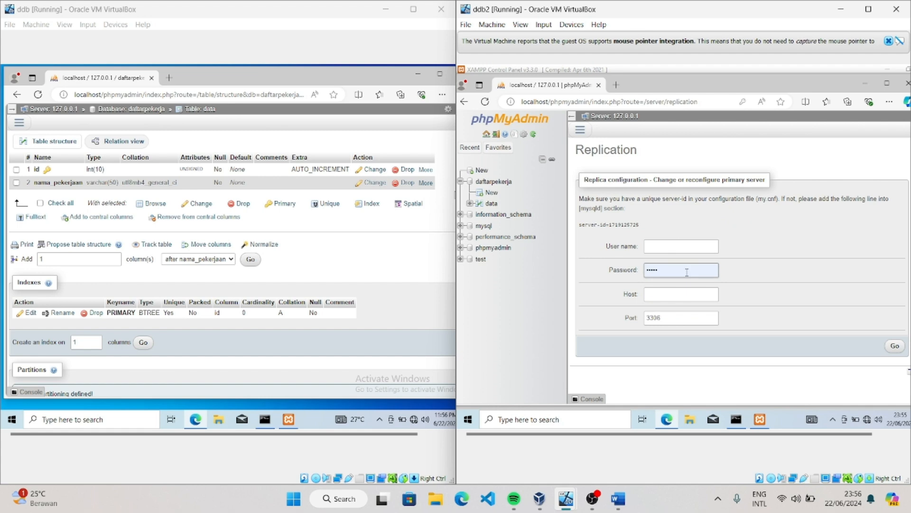
{"action": "key", "text": "BackSpace"}
{"action": "key", "text": "BackSpace"}
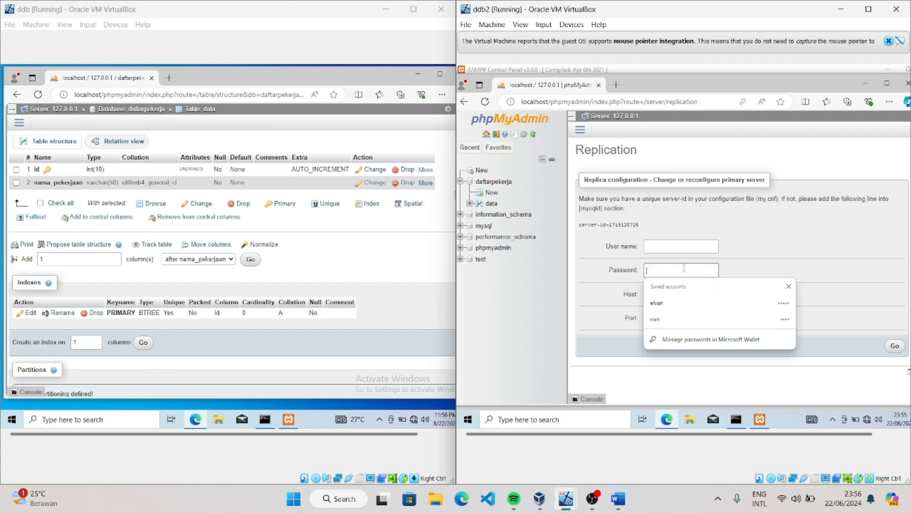
Enter the primary server's replication user name, password and host 192.168.0.2, submit the replica configuration, and decline saving the password
{"action": "left_click", "coordinate": [670, 249]}
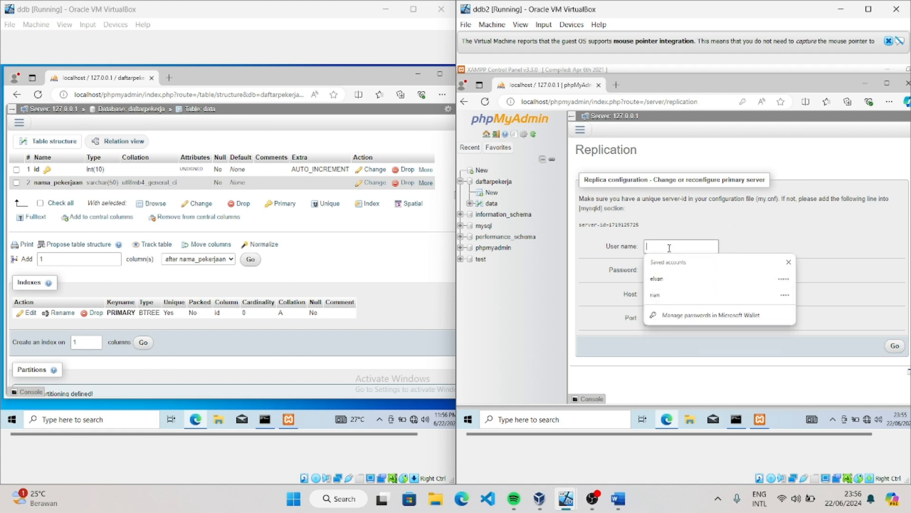
{"action": "type", "text": "arayan"}
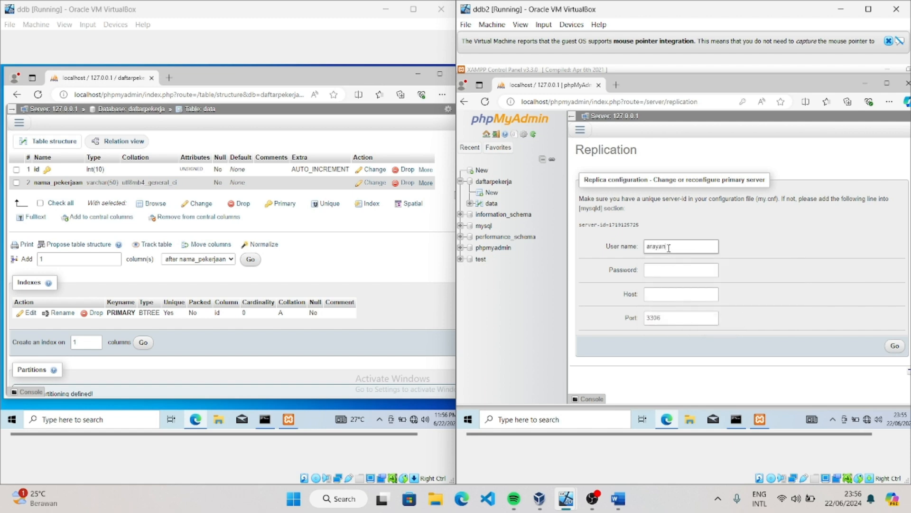
{"action": "left_click", "coordinate": [661, 268]}
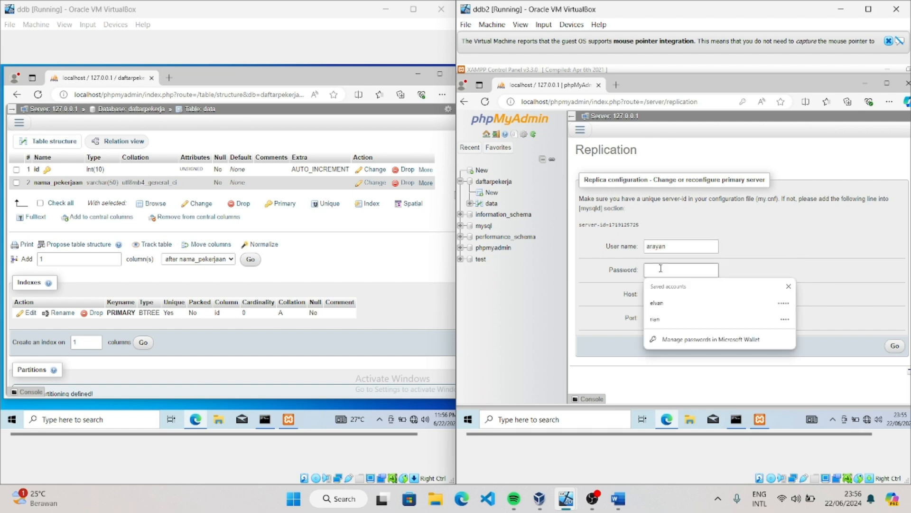
{"action": "type", "text": "a"}
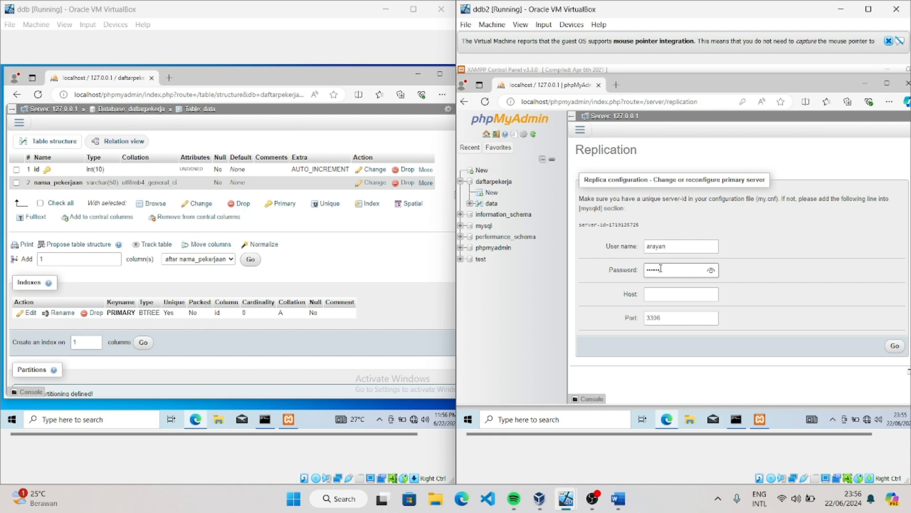
{"action": "left_click", "coordinate": [667, 290]}
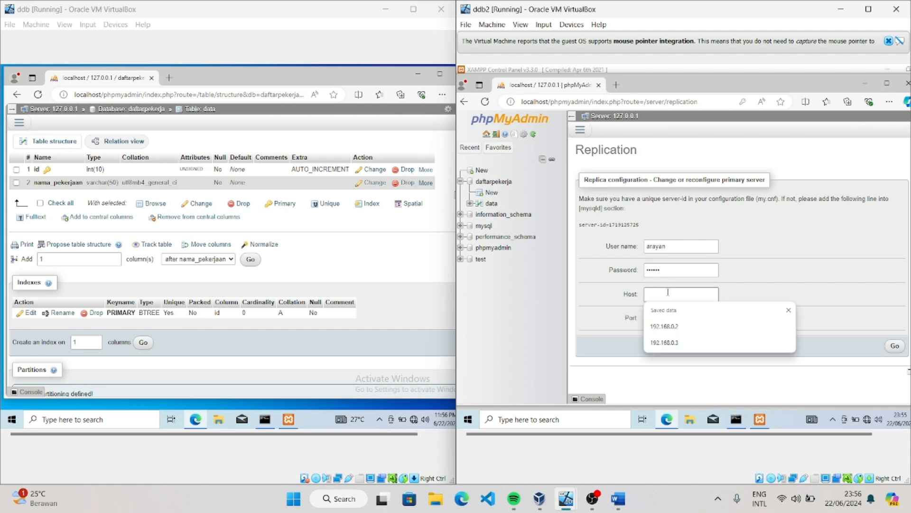
{"action": "left_click", "coordinate": [678, 327]}
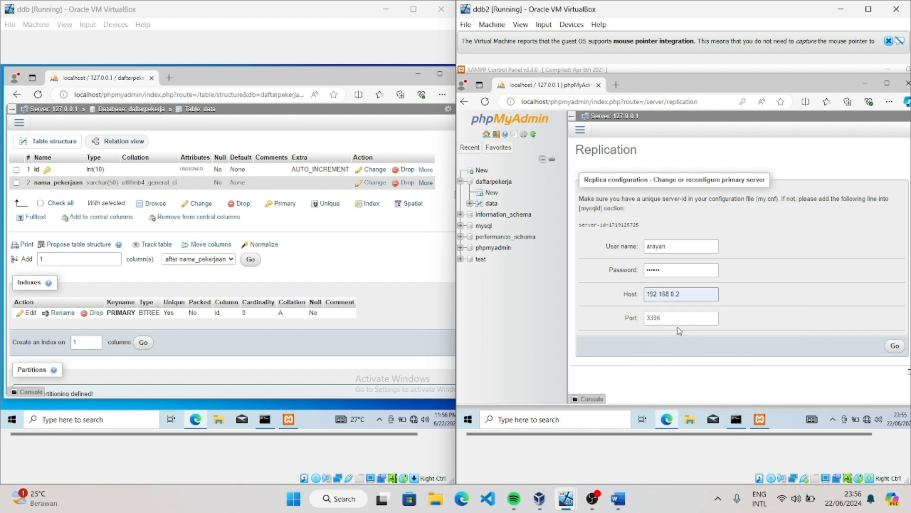
{"action": "left_click", "coordinate": [893, 345]}
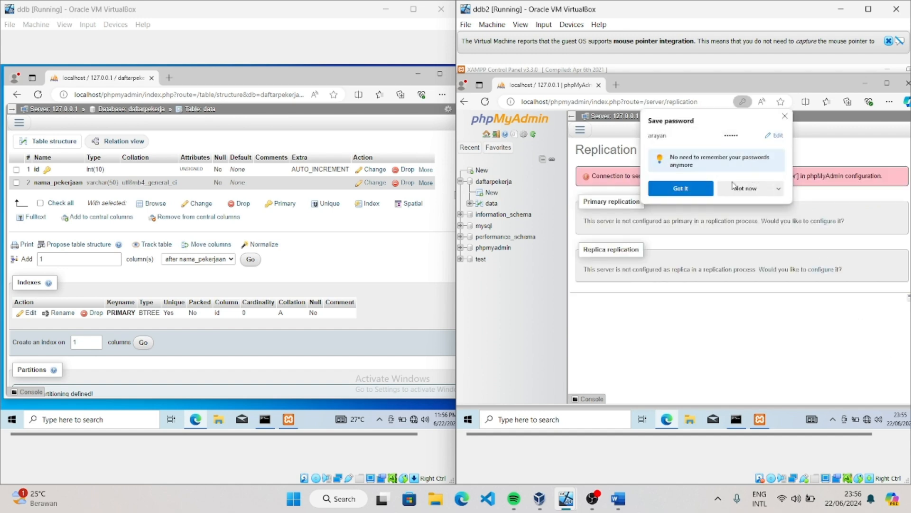
{"action": "left_click", "coordinate": [733, 196]}
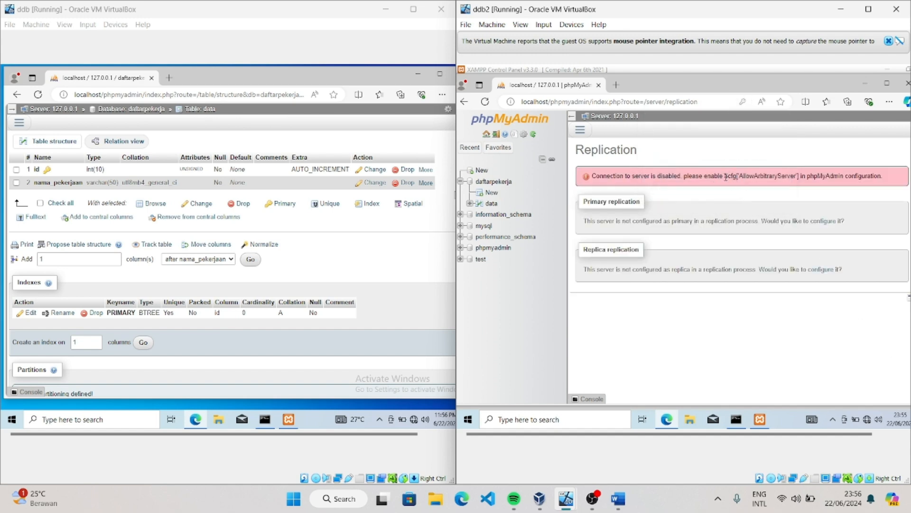
Copy $cfg['AllowArbitraryServer'] from the error message and open phpMyAdmin's config.inc.php from the XAMPP Control Panel on ddb2
{"action": "left_click_drag", "start_coordinate": [725, 176], "coordinate": [801, 185]}
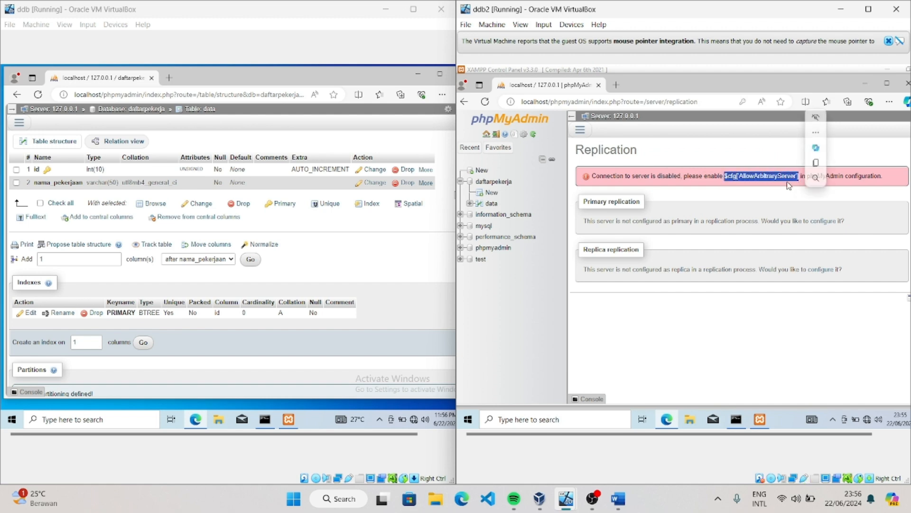
{"action": "right_click", "coordinate": [780, 184]}
{"action": "left_click", "coordinate": [782, 189]}
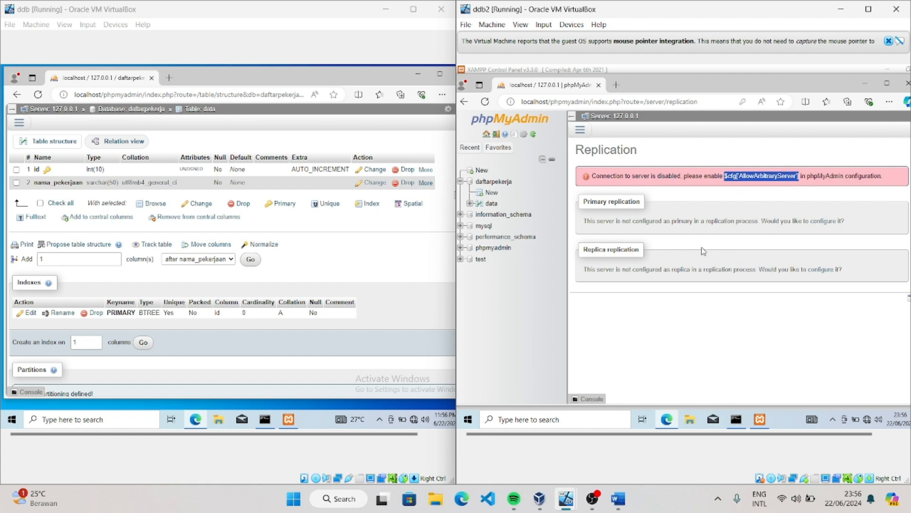
{"action": "left_click", "coordinate": [760, 419]}
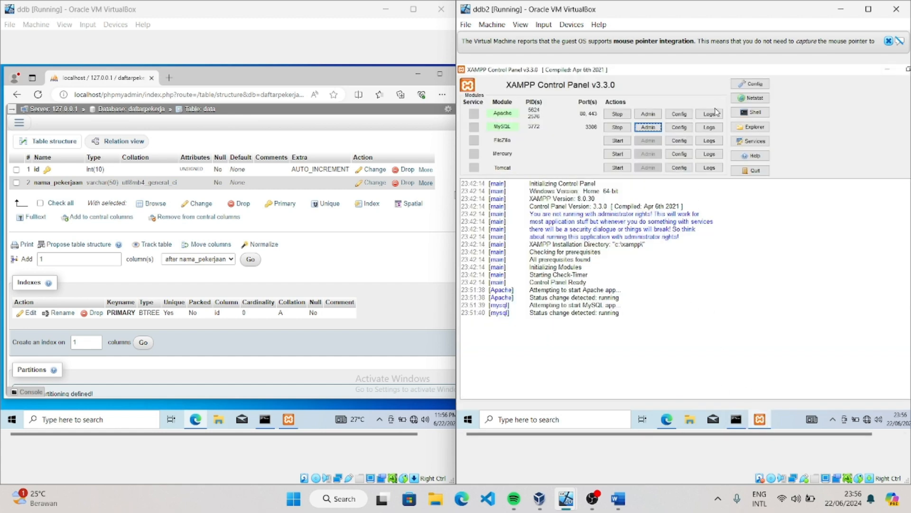
{"action": "left_click", "coordinate": [684, 116]}
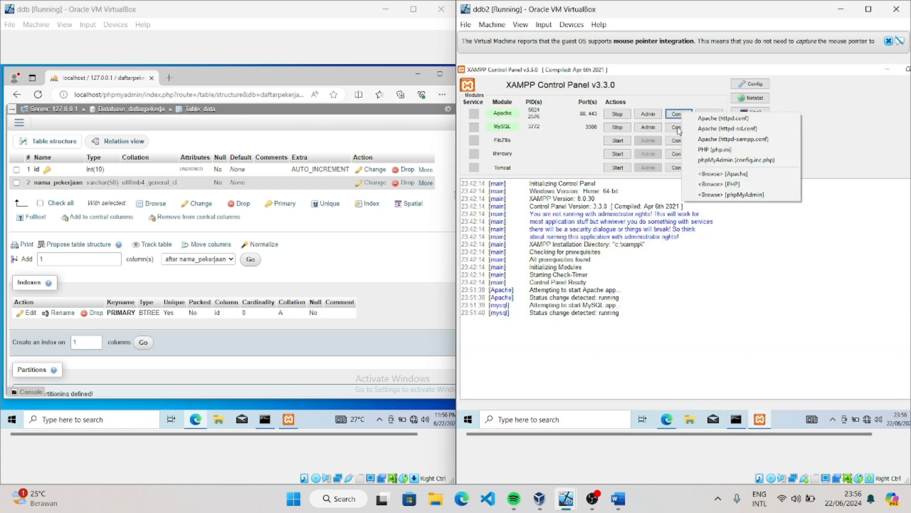
{"action": "left_click", "coordinate": [701, 159]}
Add the line $cfg['AllowArbitraryServer'] = true; below the 'favorite' setting in config.inc.php, save the file and close it
{"action": "scroll", "coordinate": [701, 174], "scroll_direction": "down", "scroll_amount": 13}
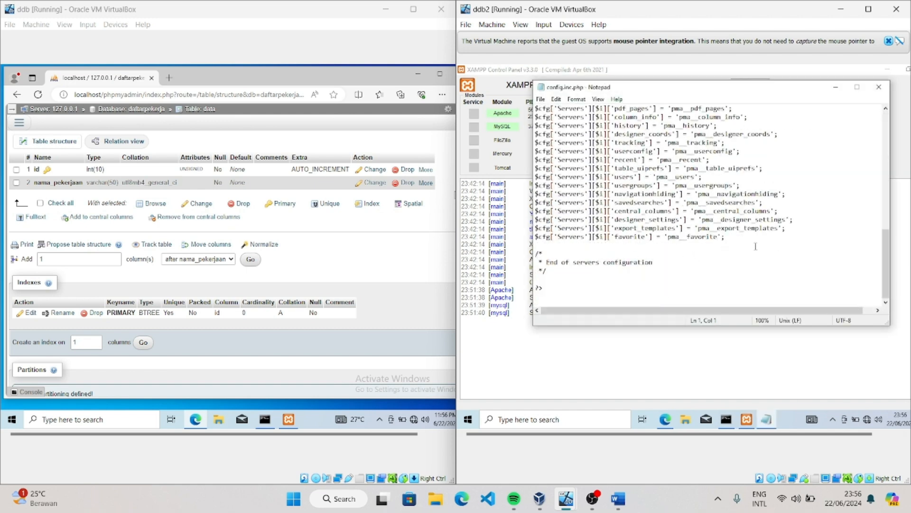
{"action": "left_click", "coordinate": [734, 239]}
{"action": "key", "text": "Return"}
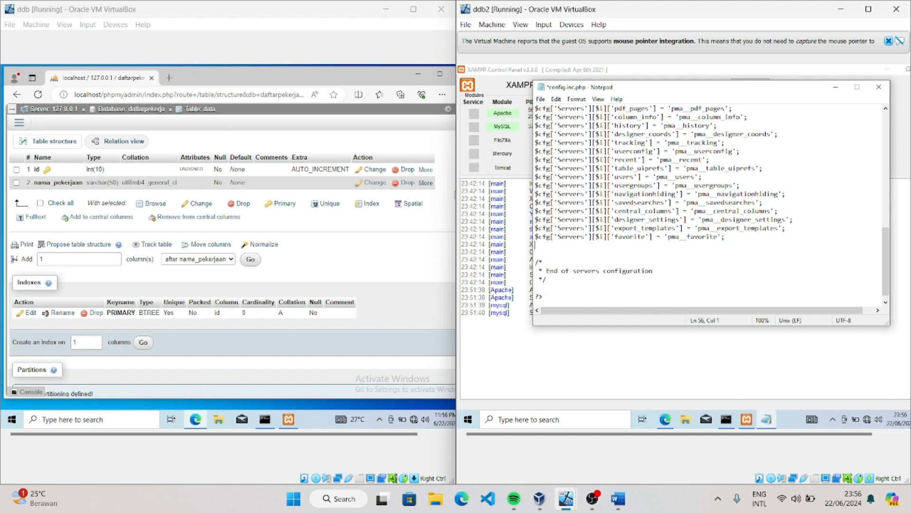
{"action": "right_click", "coordinate": [537, 247]}
{"action": "left_click", "coordinate": [560, 289]}
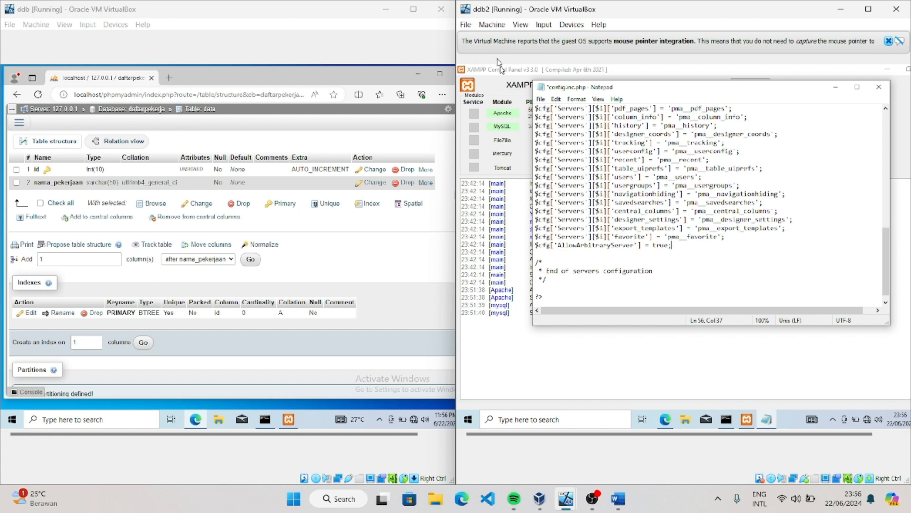
{"action": "left_click", "coordinate": [540, 99]}
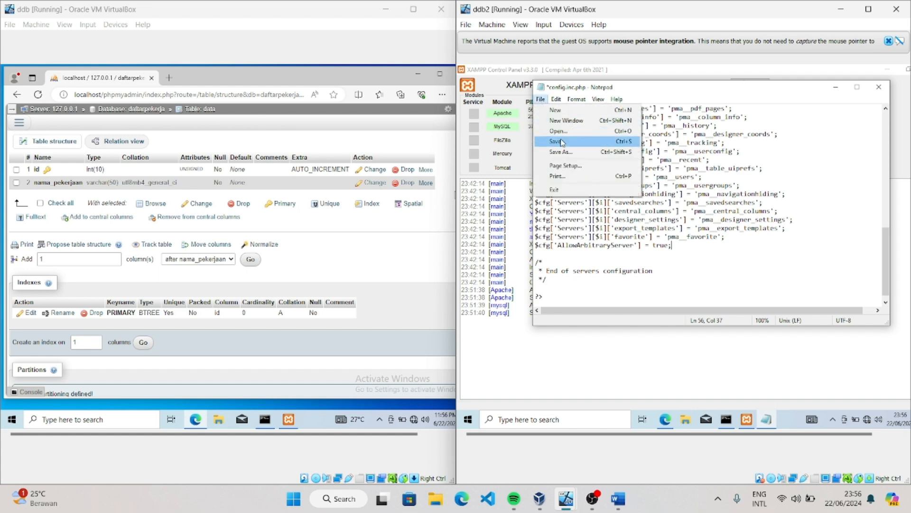
{"action": "left_click", "coordinate": [556, 141]}
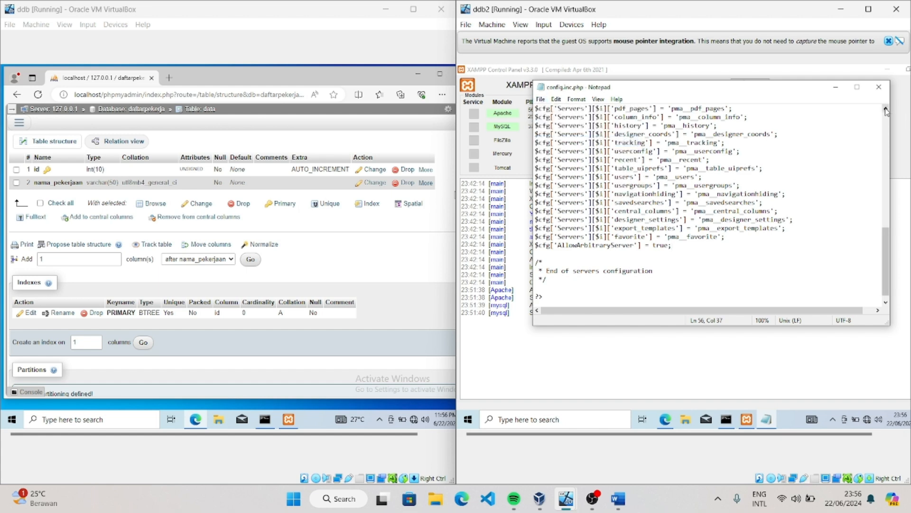
{"action": "left_click", "coordinate": [879, 87]}
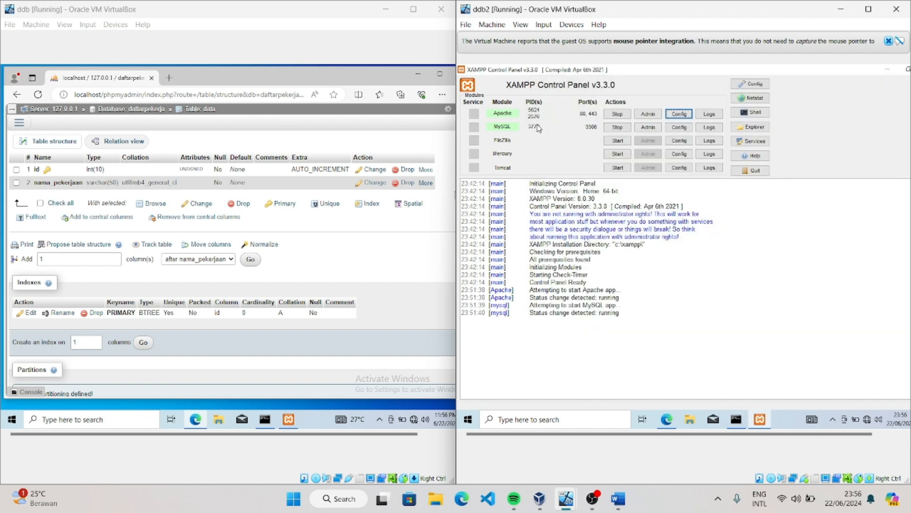
Restart the Apache and MySQL modules on ddb2
{"action": "left_click", "coordinate": [618, 116]}
{"action": "left_click", "coordinate": [617, 126]}
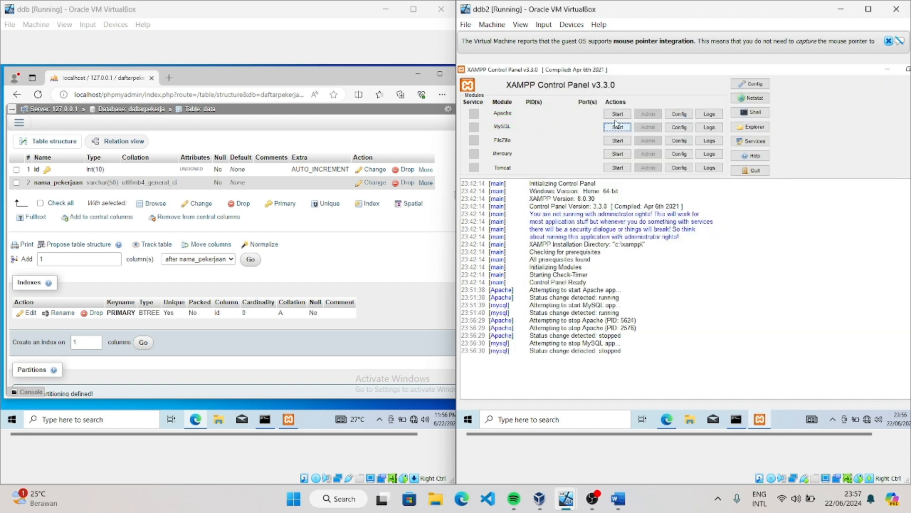
{"action": "left_click", "coordinate": [617, 114]}
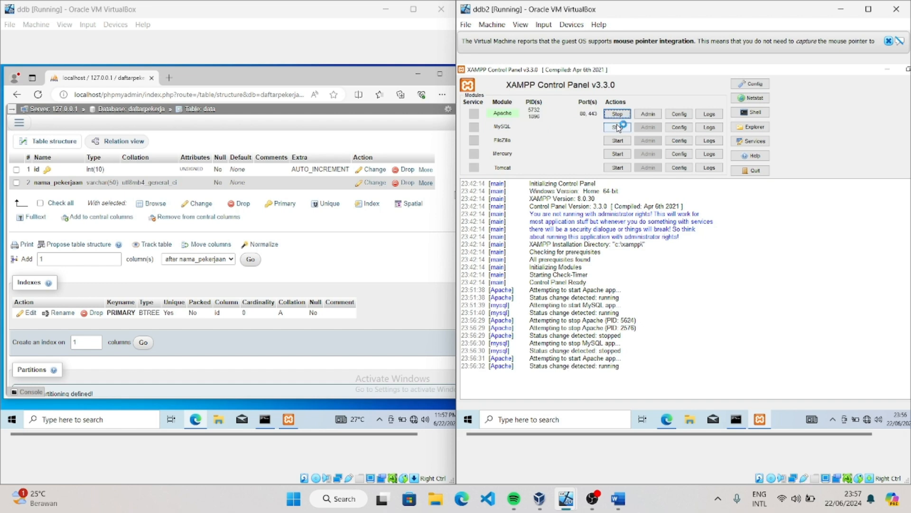
{"action": "left_click", "coordinate": [617, 127]}
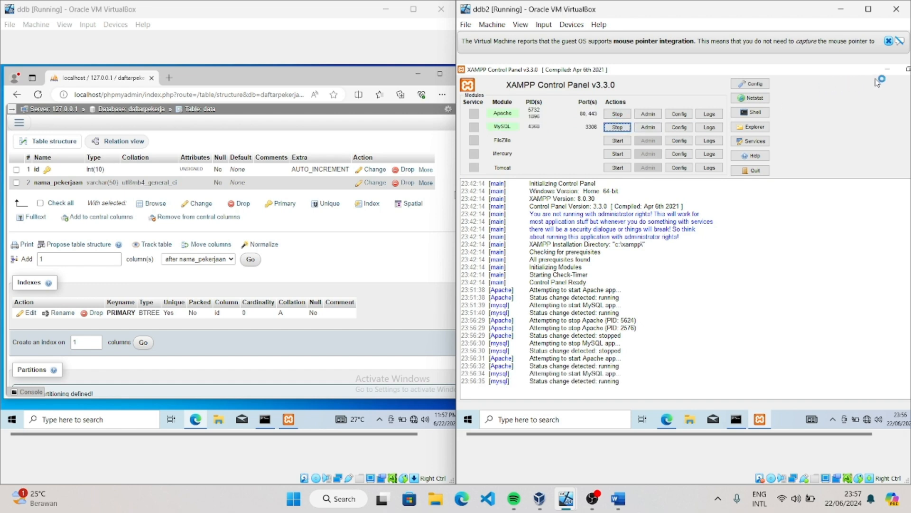
Return to phpMyAdmin on ddb2, reload the Replication page and open the replica replication configuration again
{"action": "left_click", "coordinate": [887, 70]}
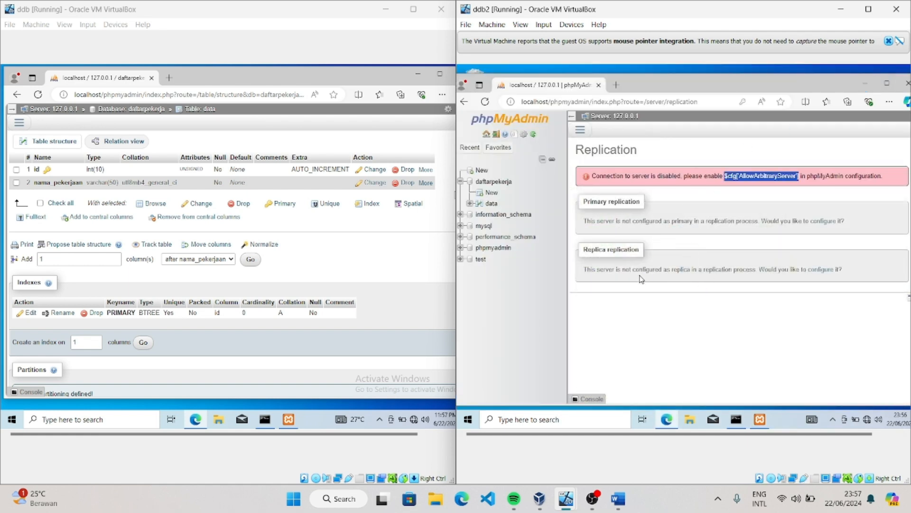
{"action": "key", "text": "F5"}
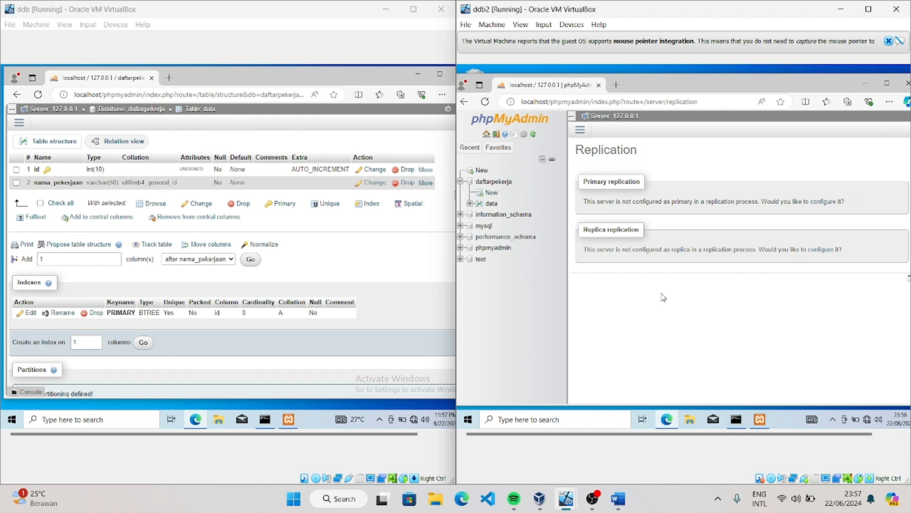
{"action": "left_click", "coordinate": [826, 249]}
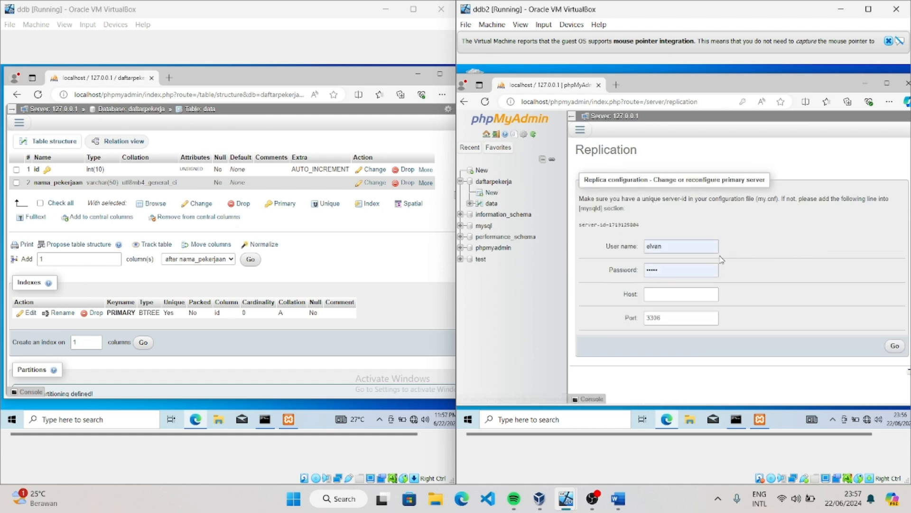
Replace the credentials in the replica configuration on ddb2 with the replication account's user name and password
{"action": "left_click", "coordinate": [649, 244]}
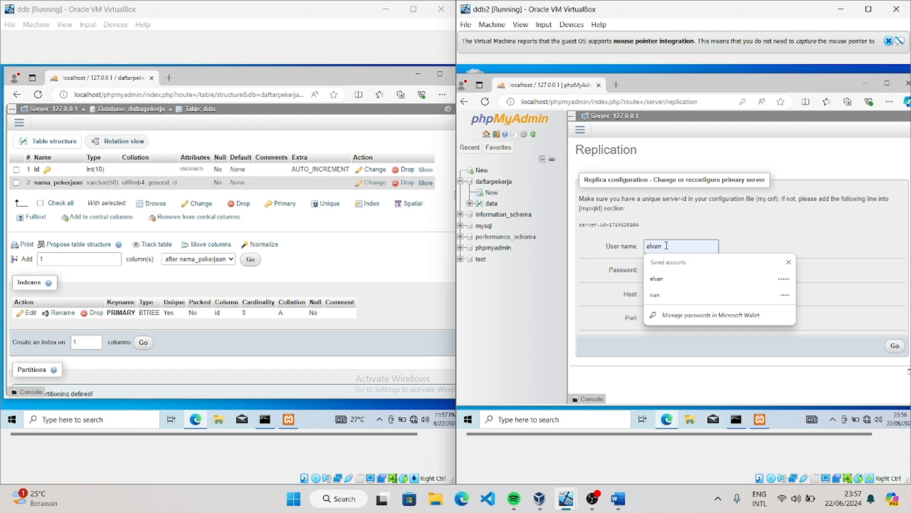
{"action": "key", "text": "ctrl+a"}
{"action": "type", "text": "arayan"}
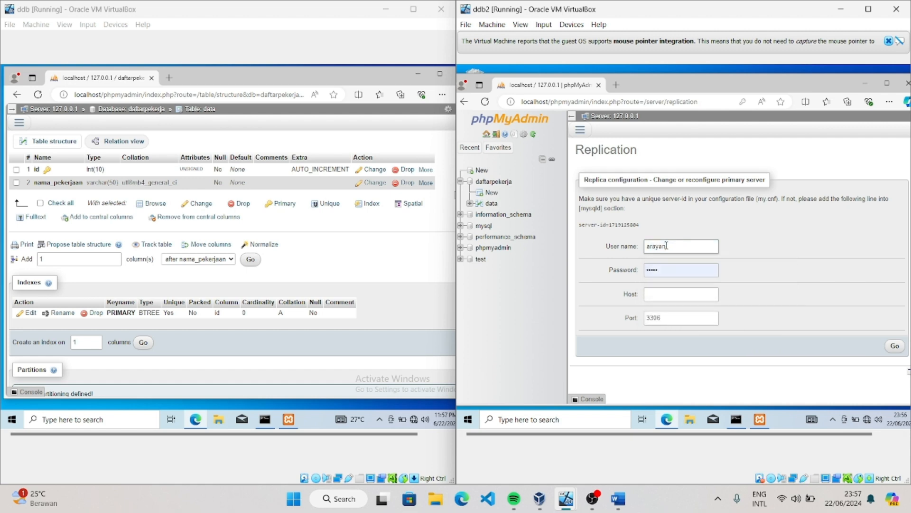
{"action": "left_click", "coordinate": [666, 266]}
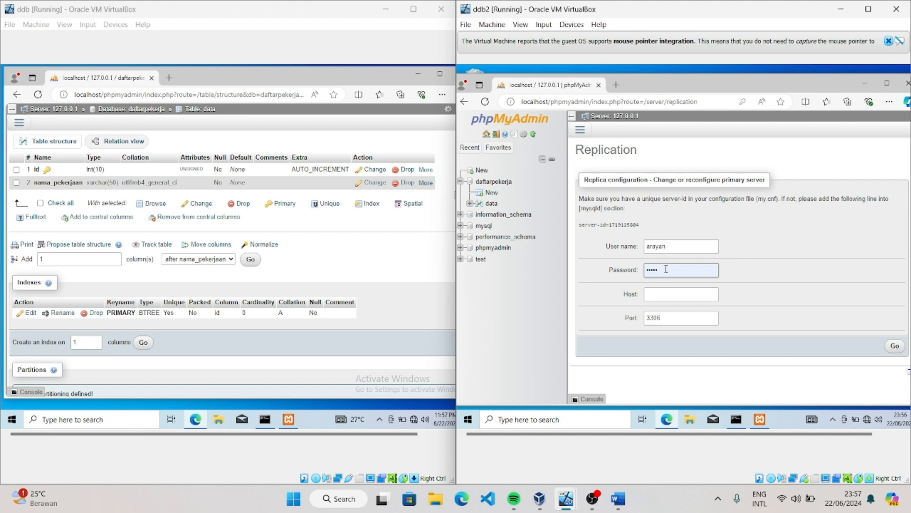
{"action": "type", "text": "•••"}
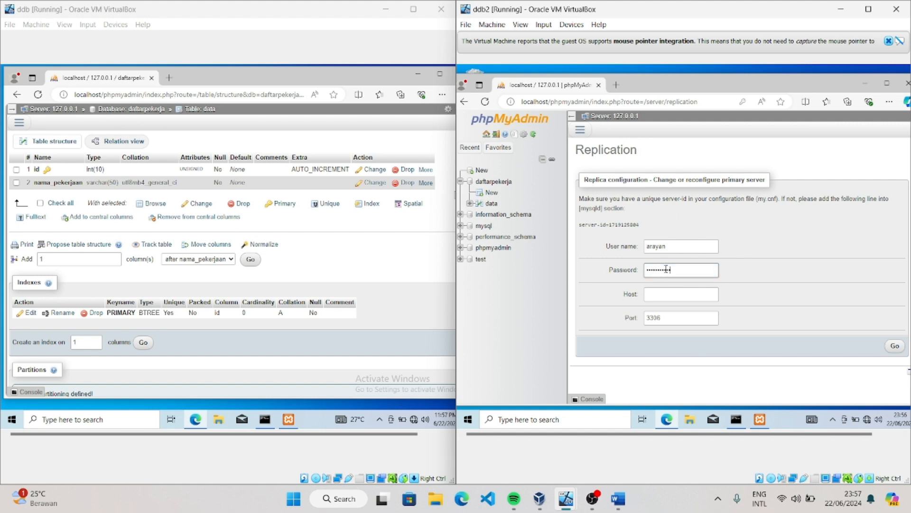
{"action": "key", "text": "ctrl+a"}
{"action": "key", "text": "BackSpace"}
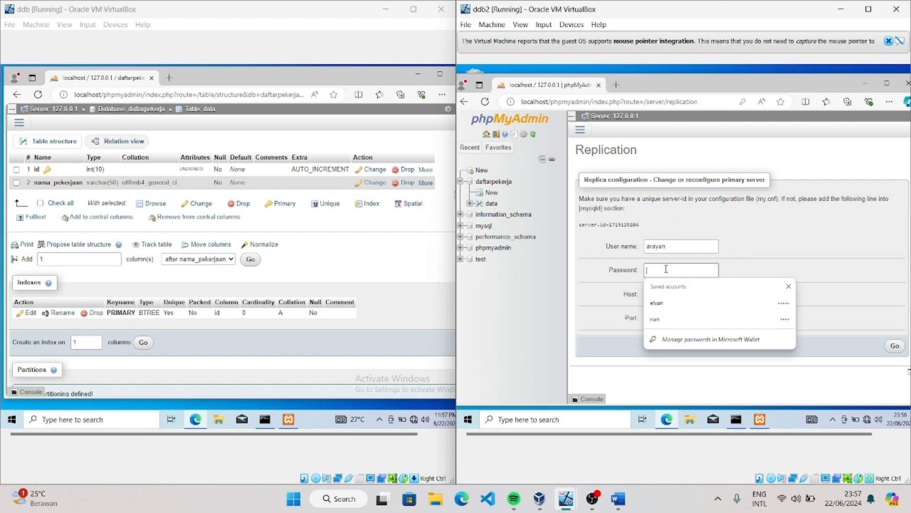
{"action": "type", "text": "•••"}
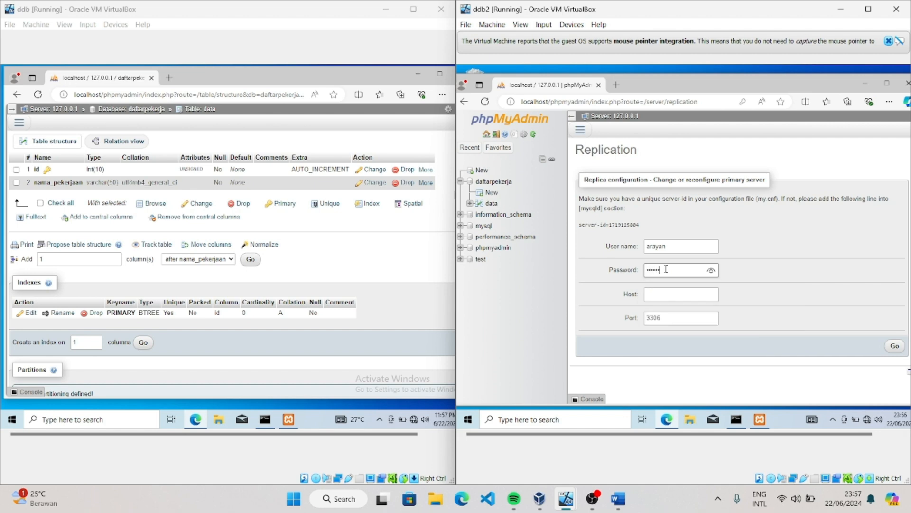
{"action": "left_click", "coordinate": [711, 270]}
Set the primary server host to 192.168.0.2, submit the replica configuration and decline saving the password in the browser
{"action": "left_click", "coordinate": [680, 298]}
{"action": "left_click", "coordinate": [680, 298]}
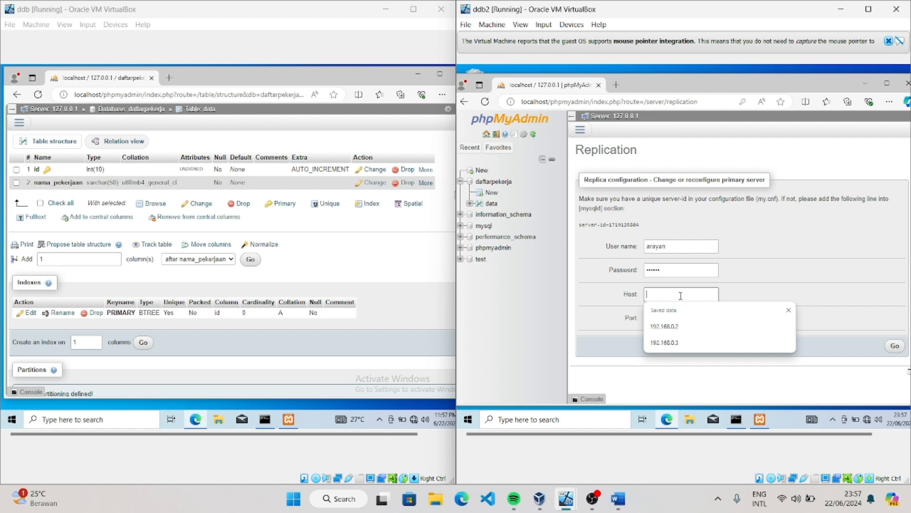
{"action": "left_click", "coordinate": [696, 331]}
{"action": "left_click", "coordinate": [895, 345]}
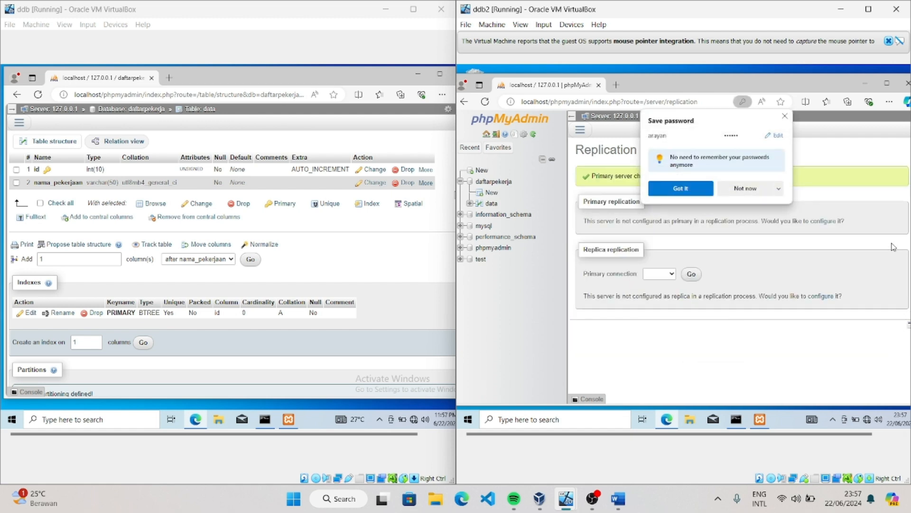
{"action": "left_click", "coordinate": [750, 192]}
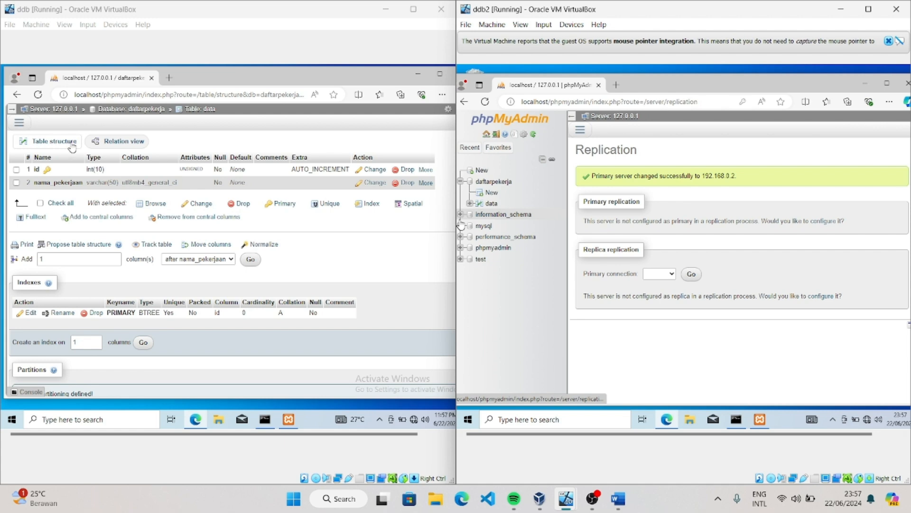
On ddb, open the insert form for the data table and fill the first row with id 123 and nama_pekerjaan programer
{"action": "scroll", "coordinate": [123, 208], "scroll_direction": "down", "scroll_amount": 2}
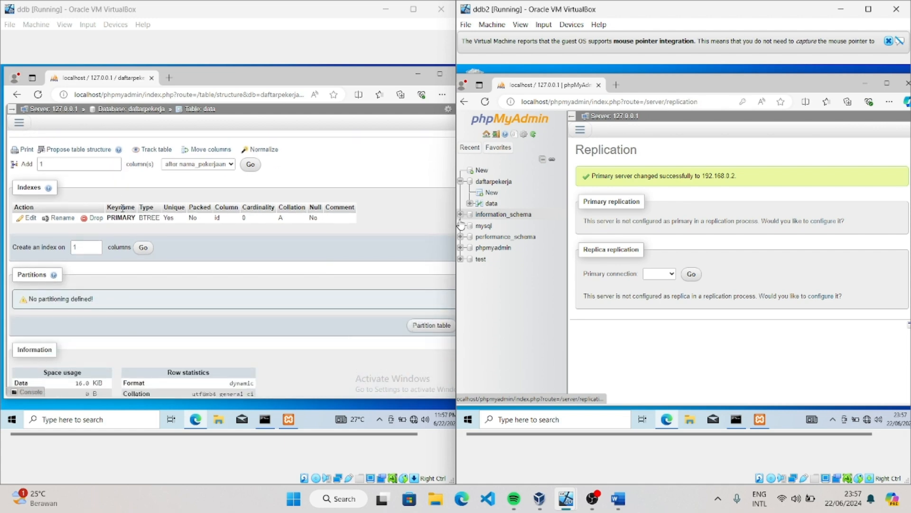
{"action": "scroll", "coordinate": [123, 208], "scroll_direction": "down", "scroll_amount": 2}
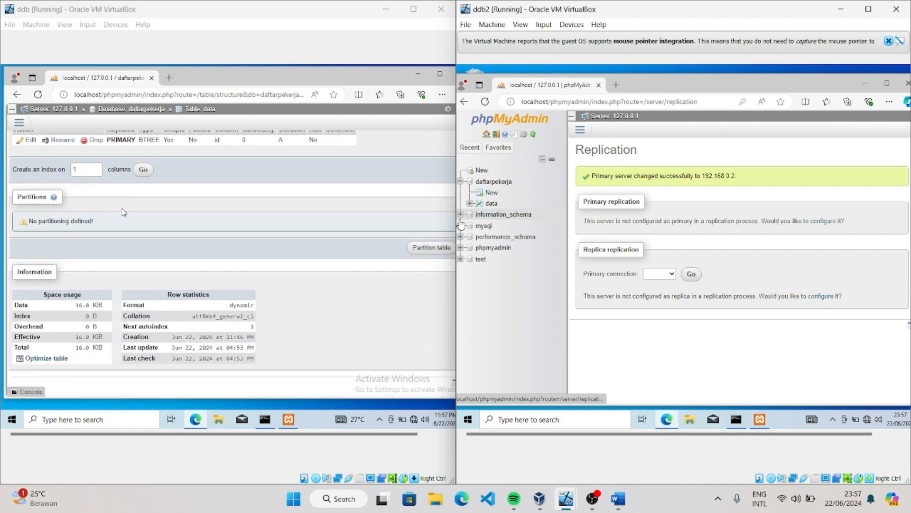
{"action": "scroll", "coordinate": [125, 211], "scroll_direction": "up", "scroll_amount": 4}
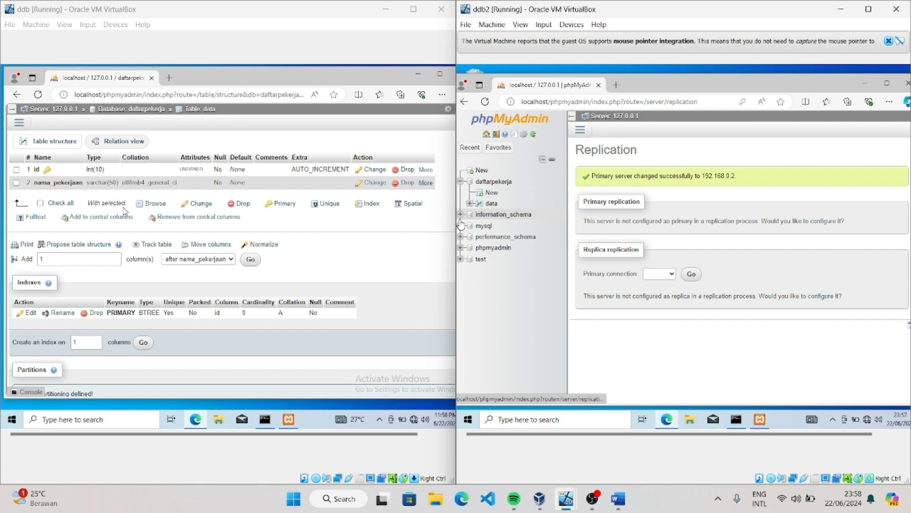
{"action": "left_click", "coordinate": [21, 123]}
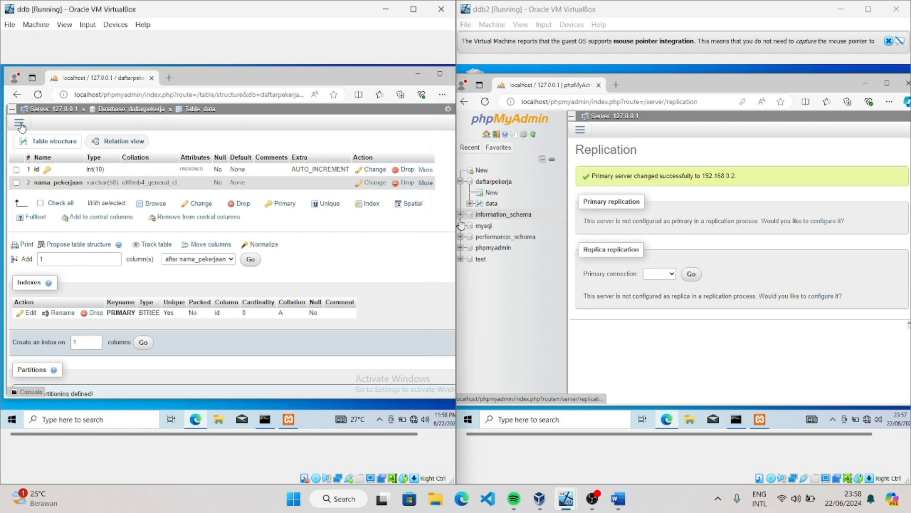
{"action": "left_click", "coordinate": [51, 209]}
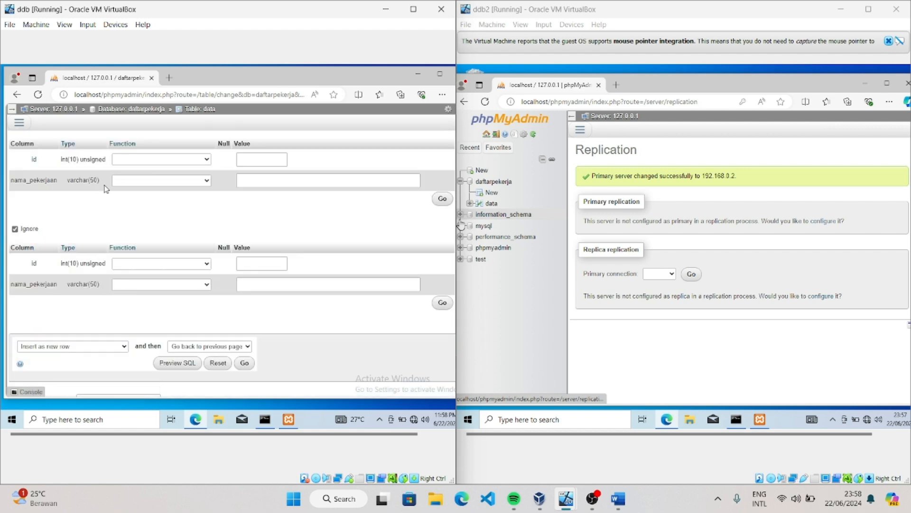
{"action": "left_click", "coordinate": [255, 160]}
{"action": "left_click", "coordinate": [255, 158]}
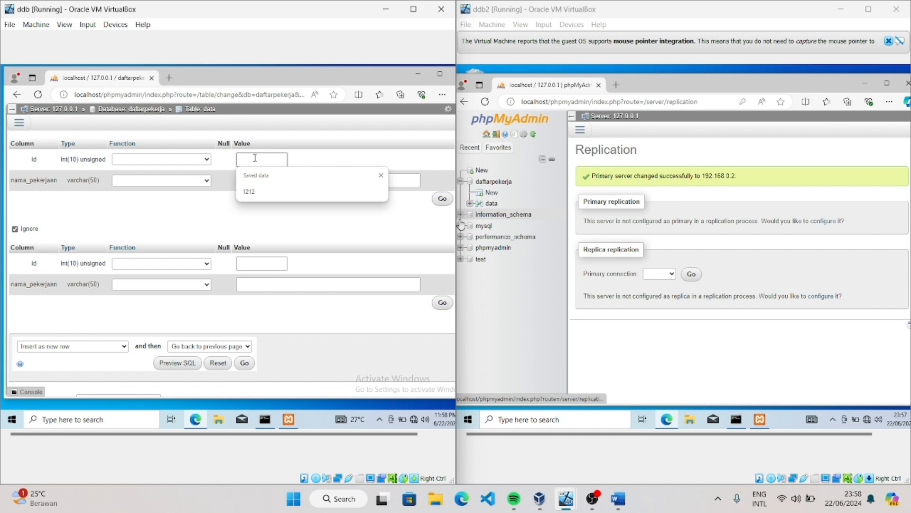
{"action": "type", "text": "123"}
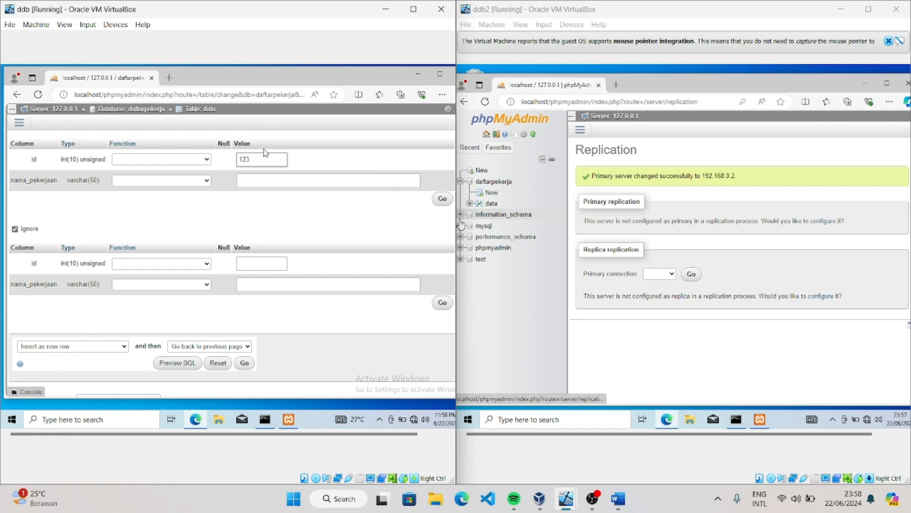
{"action": "left_click", "coordinate": [275, 180]}
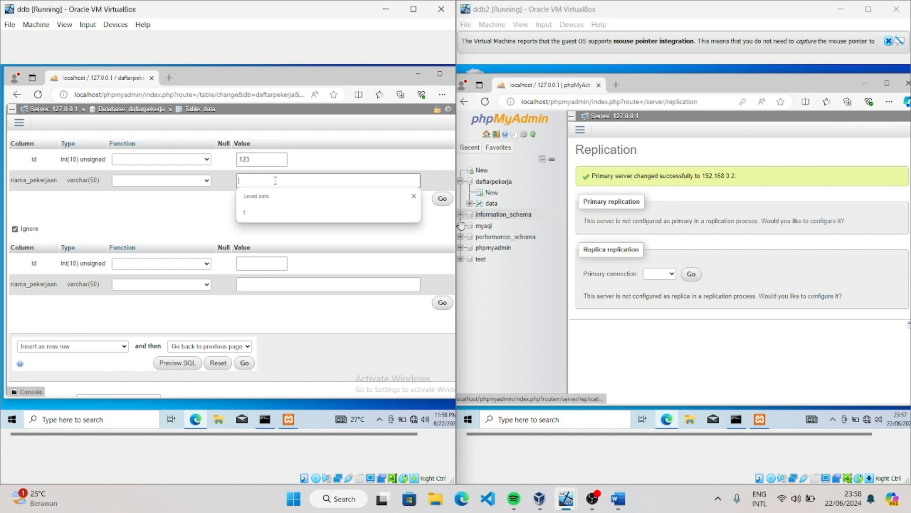
{"action": "type", "text": "programer"}
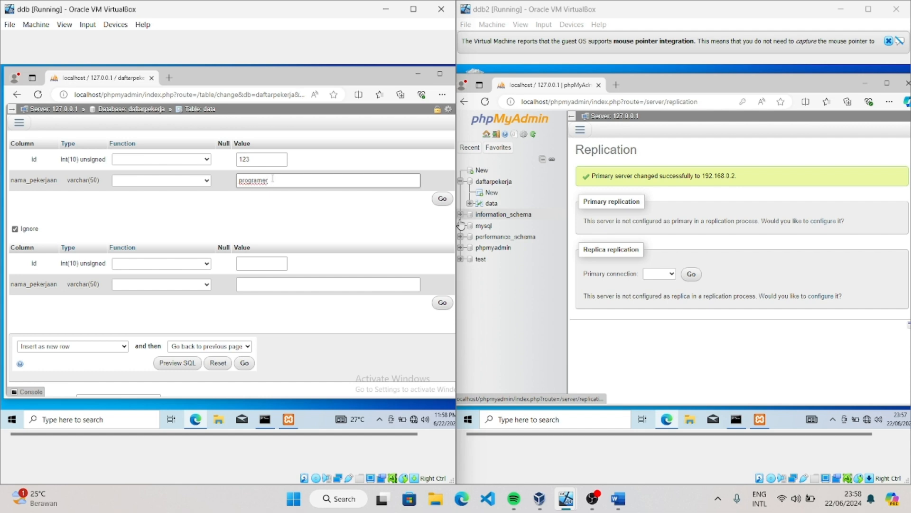
Fill the second row with id 456 and nama_pekerjaan uiuxdesingner, and insert both rows into the data table
{"action": "left_click", "coordinate": [260, 262]}
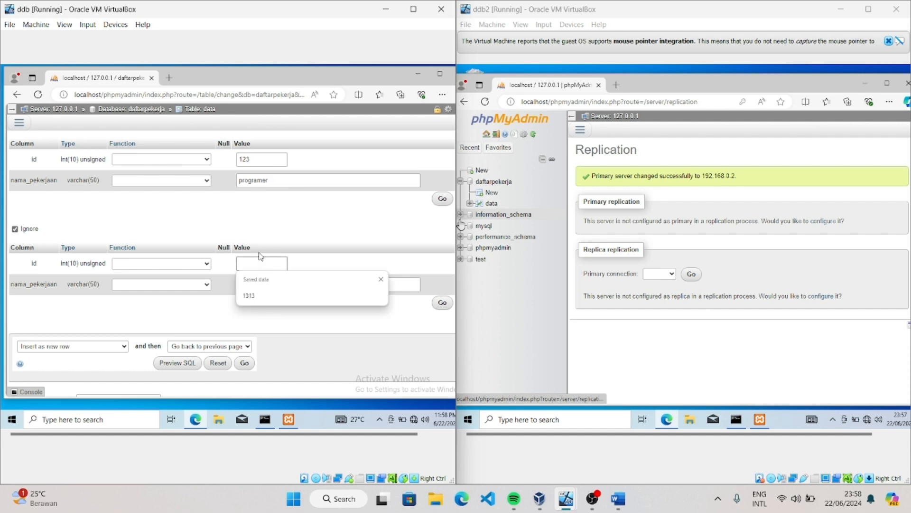
{"action": "type", "text": "456"}
{"action": "left_click", "coordinate": [281, 284]}
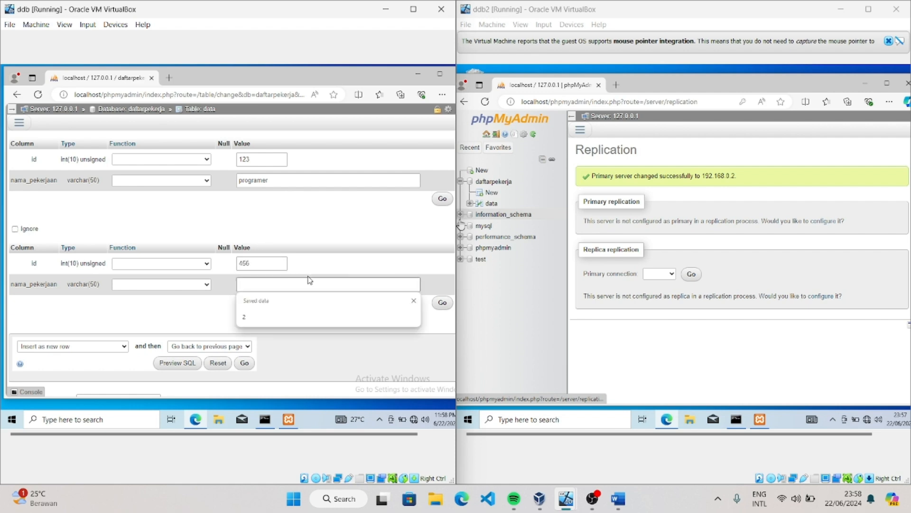
{"action": "type", "text": "uiuxdes"}
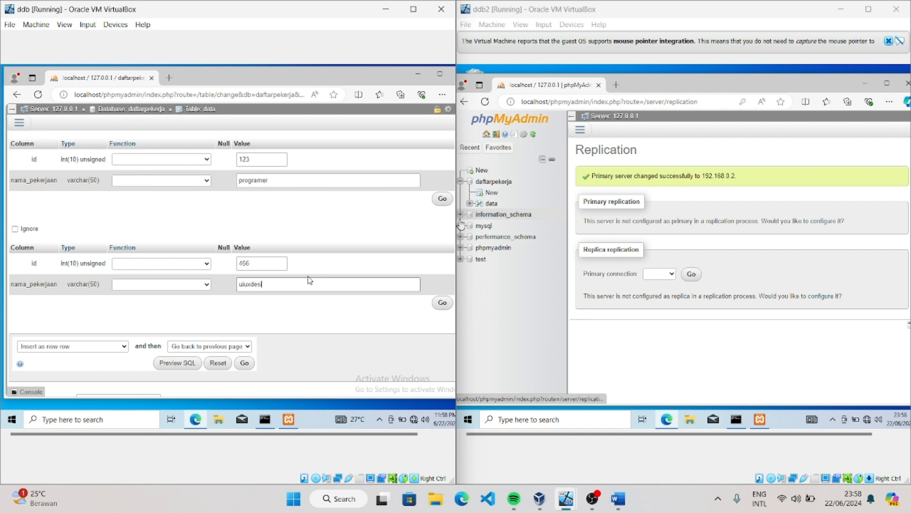
{"action": "type", "text": "ngner"}
{"action": "scroll", "coordinate": [403, 204], "scroll_direction": "down", "scroll_amount": 2}
{"action": "scroll", "coordinate": [373, 262], "scroll_direction": "up", "scroll_amount": 2}
{"action": "left_click", "coordinate": [244, 363]}
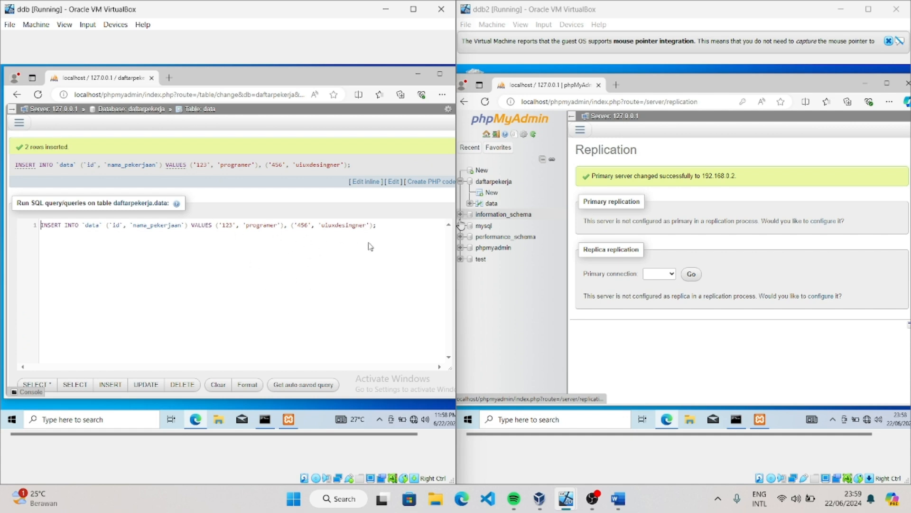
Check the structure and row statistics of the data table on ddb and reload the page
{"action": "left_click", "coordinate": [18, 123]}
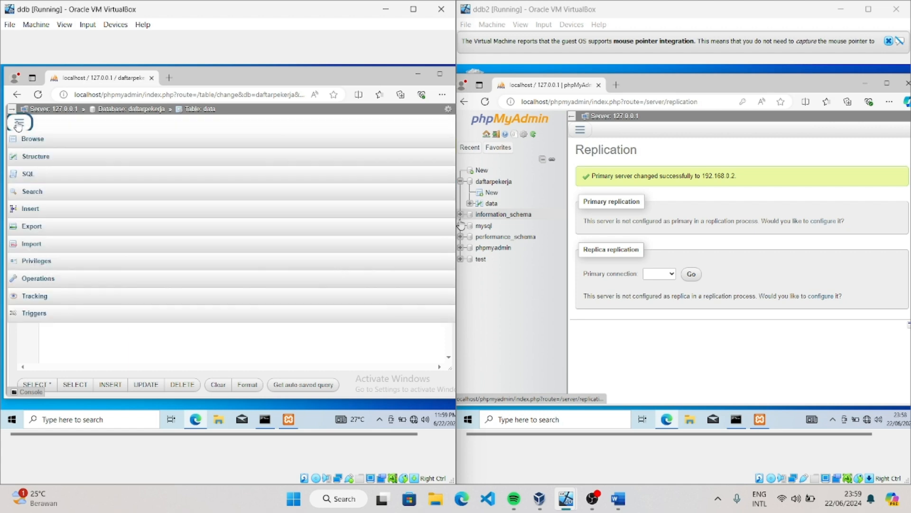
{"action": "left_click", "coordinate": [34, 156]}
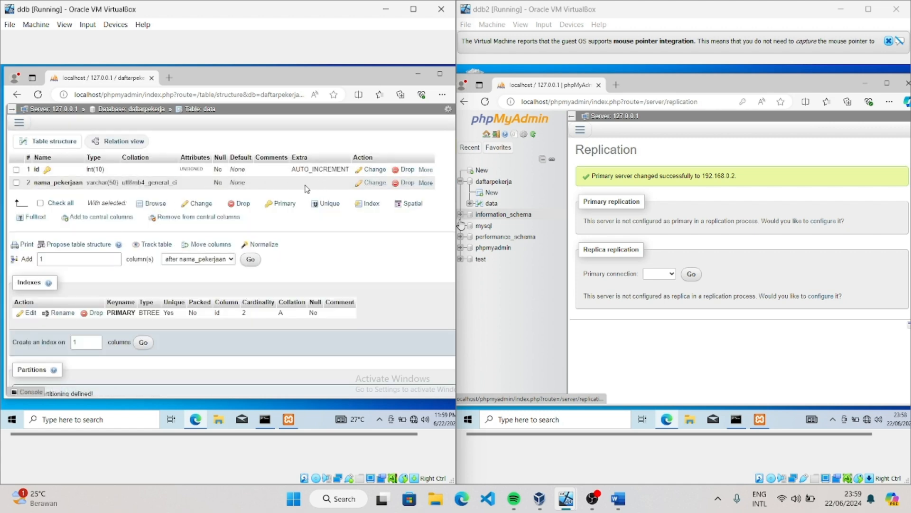
{"action": "scroll", "coordinate": [285, 187], "scroll_direction": "down", "scroll_amount": 4}
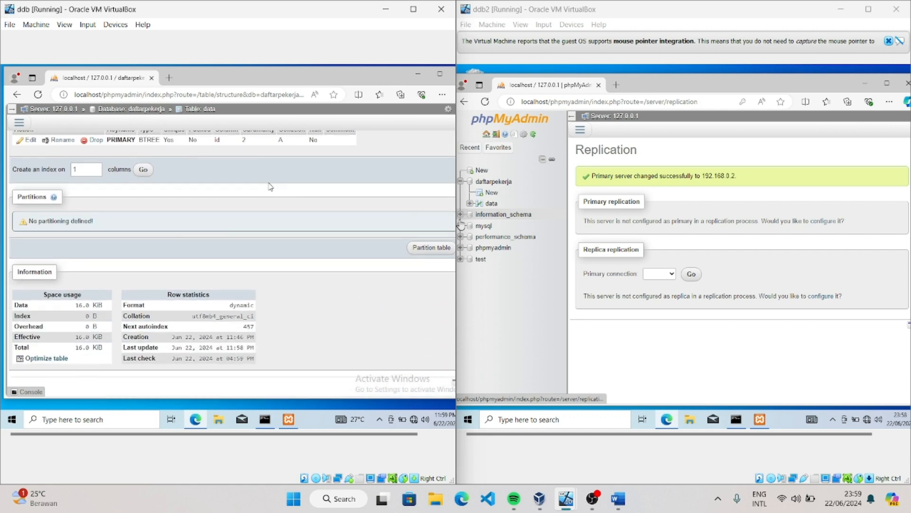
{"action": "scroll", "coordinate": [267, 186], "scroll_direction": "up", "scroll_amount": 4}
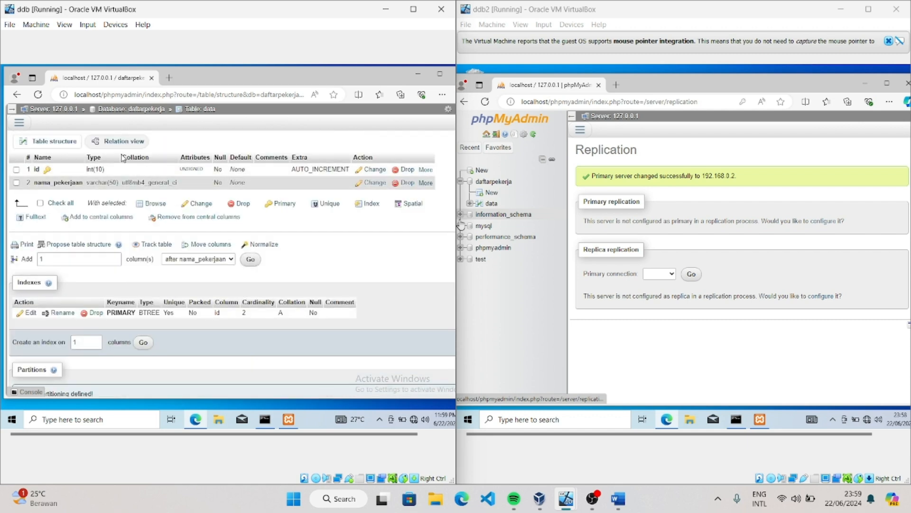
{"action": "left_click", "coordinate": [38, 95]}
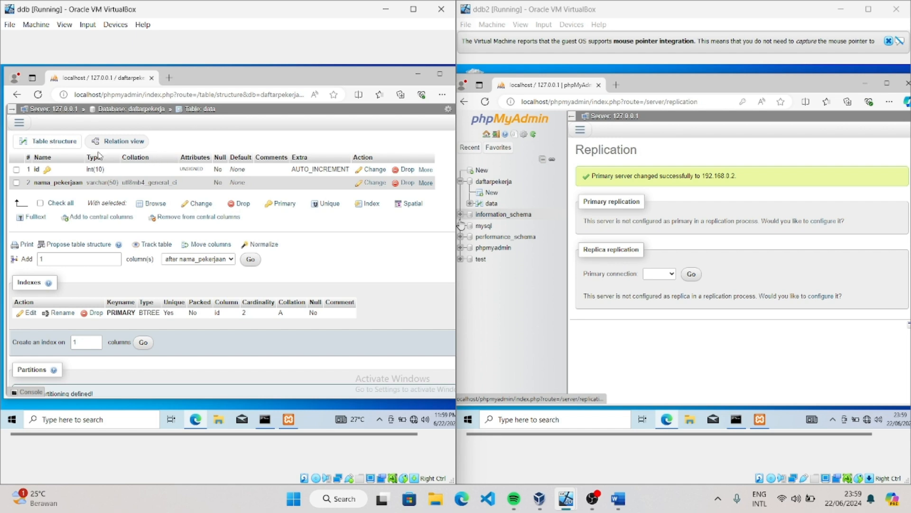
On ddb, review the data table's structure, indexes and space usage information, and display its stored rows
{"action": "left_click", "coordinate": [41, 144]}
{"action": "scroll", "coordinate": [171, 194], "scroll_direction": "down", "scroll_amount": 2}
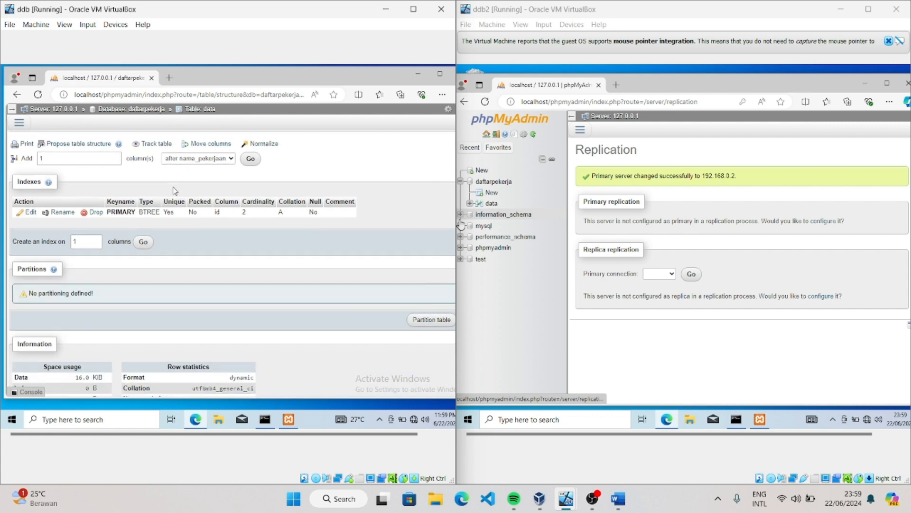
{"action": "scroll", "coordinate": [174, 191], "scroll_direction": "down", "scroll_amount": 2}
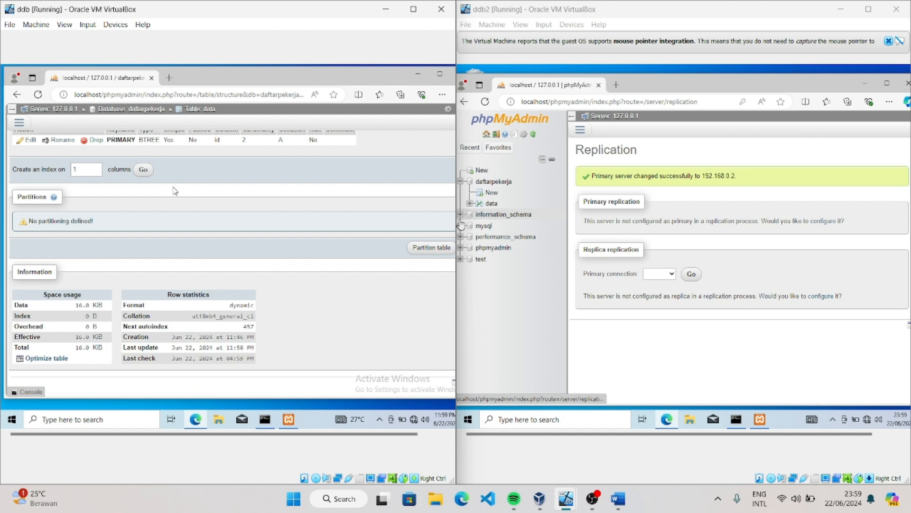
{"action": "scroll", "coordinate": [175, 190], "scroll_direction": "up", "scroll_amount": 4}
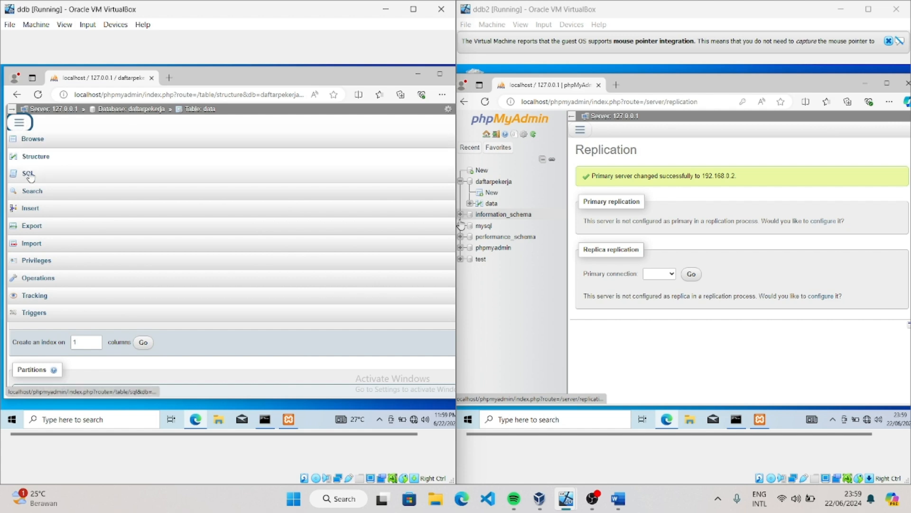
{"action": "left_click", "coordinate": [38, 159]}
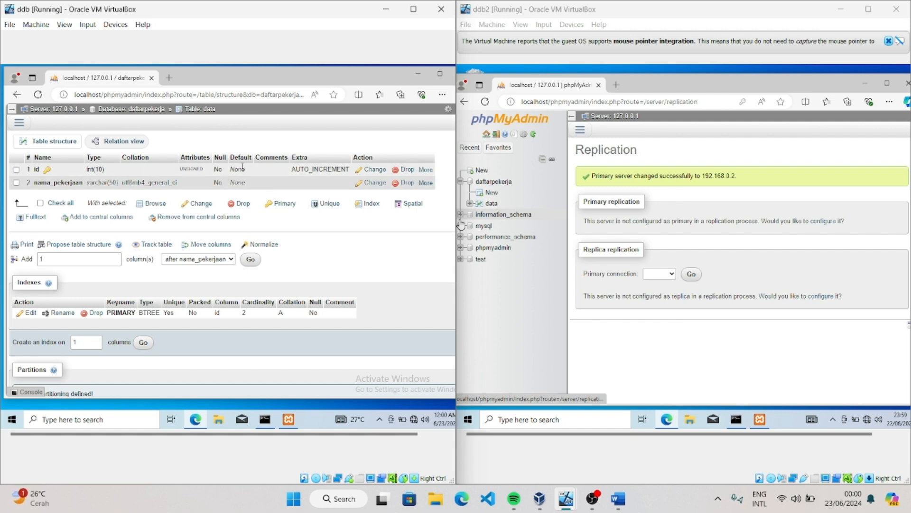
{"action": "left_click", "coordinate": [19, 123]}
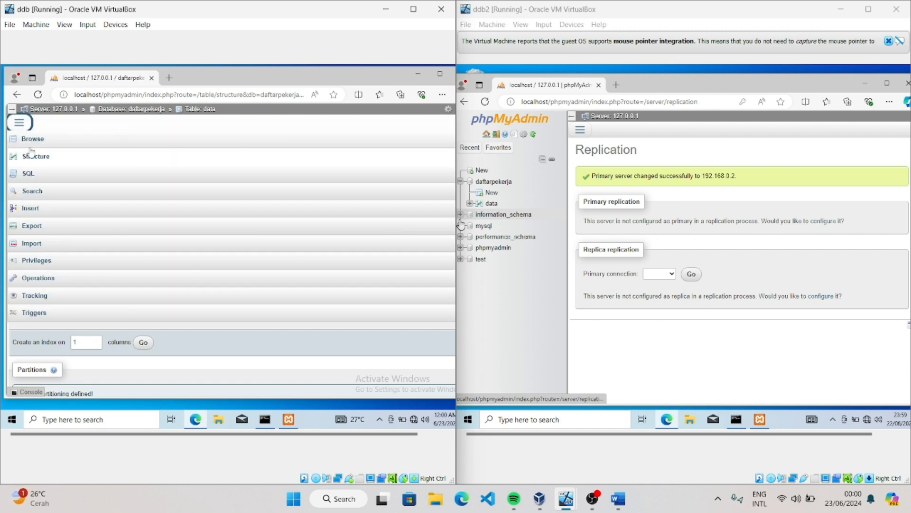
{"action": "left_click", "coordinate": [28, 210]}
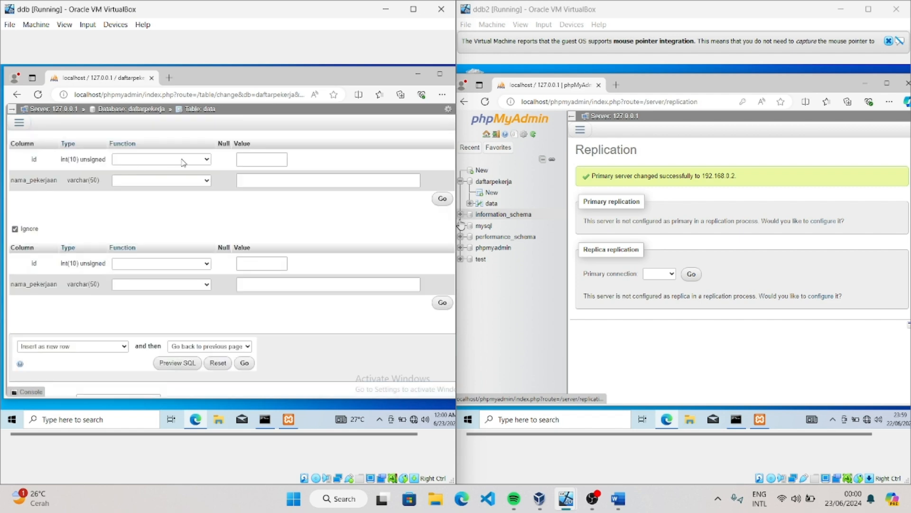
{"action": "left_click", "coordinate": [206, 112]}
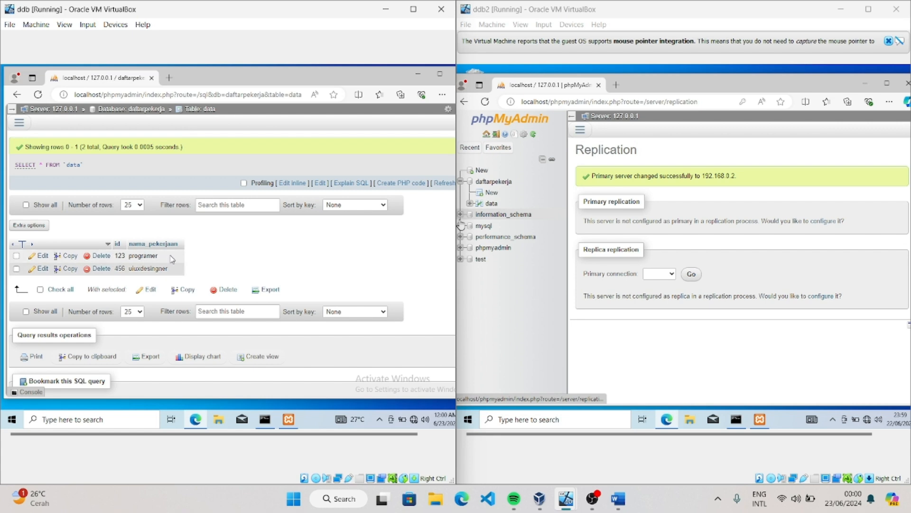
On ddb2, run a full start of the replica from the replication settings and display the rows of daftarpekerja's data table
{"action": "left_click", "coordinate": [481, 172]}
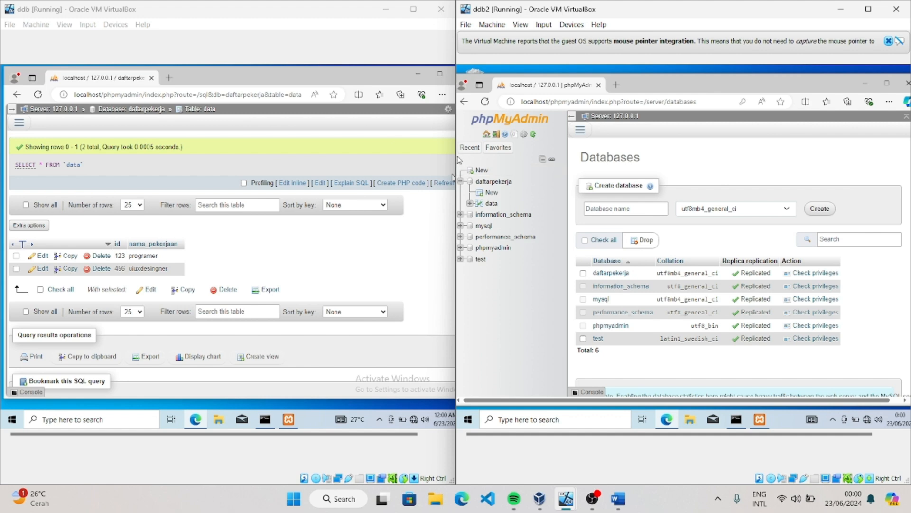
{"action": "mouse_move", "coordinate": [453, 155]}
{"action": "left_click_drag", "start_coordinate": [455, 154], "coordinate": [440, 156]}
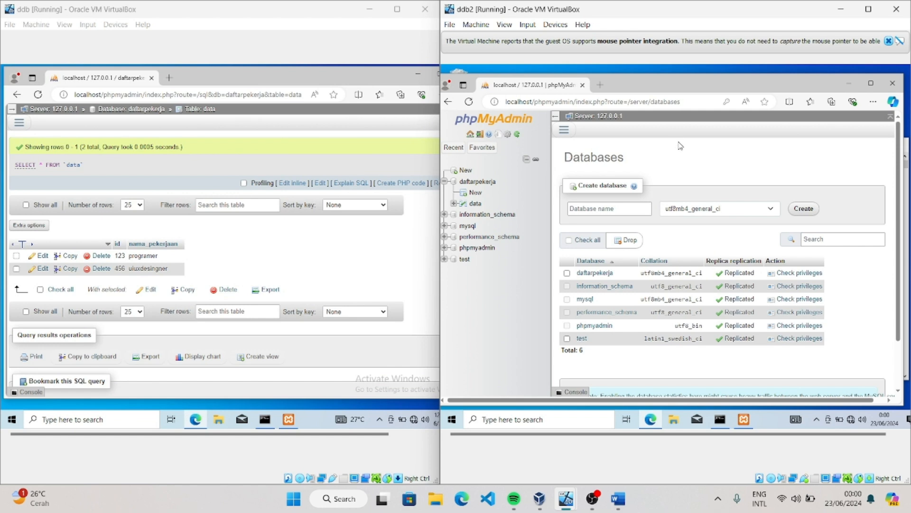
{"action": "left_click", "coordinate": [565, 131]}
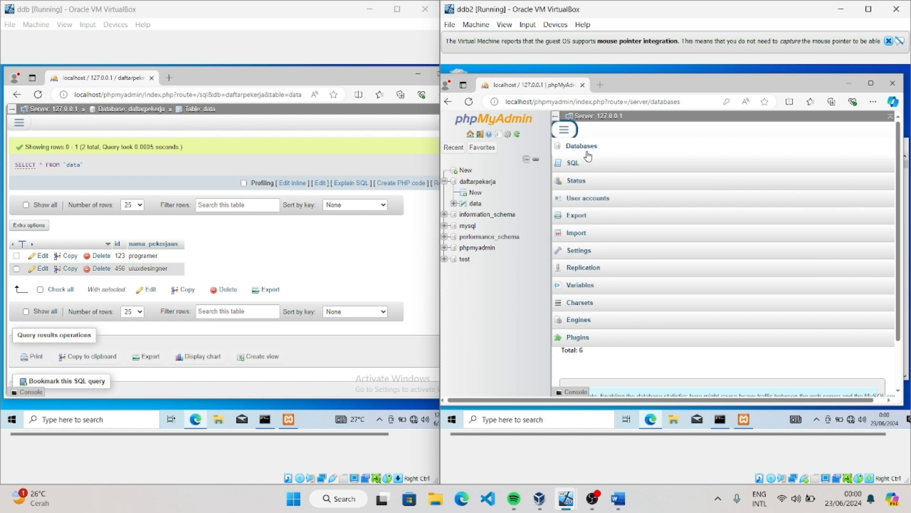
{"action": "left_click", "coordinate": [583, 271]}
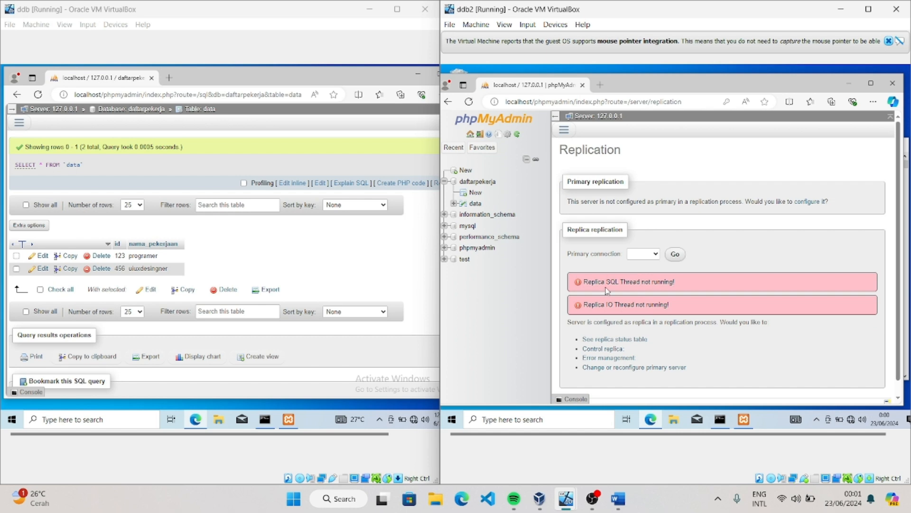
{"action": "left_click", "coordinate": [603, 349]}
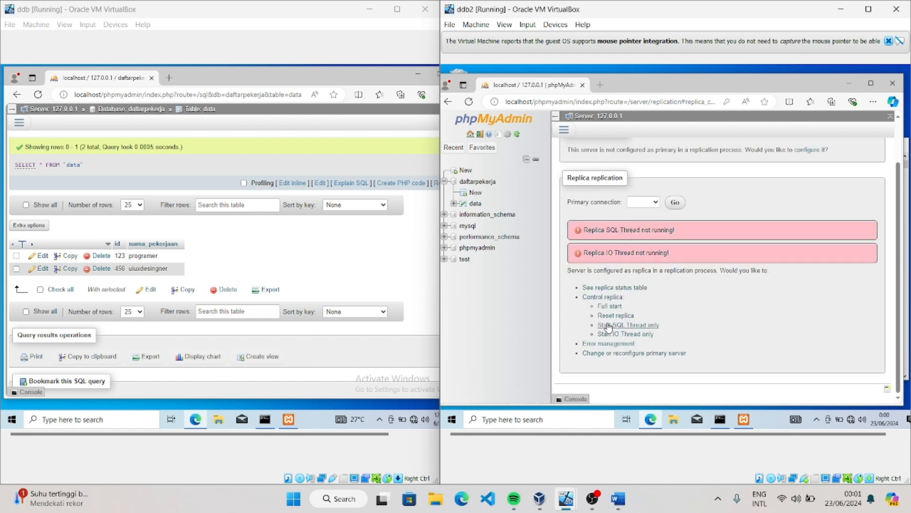
{"action": "left_click", "coordinate": [610, 307]}
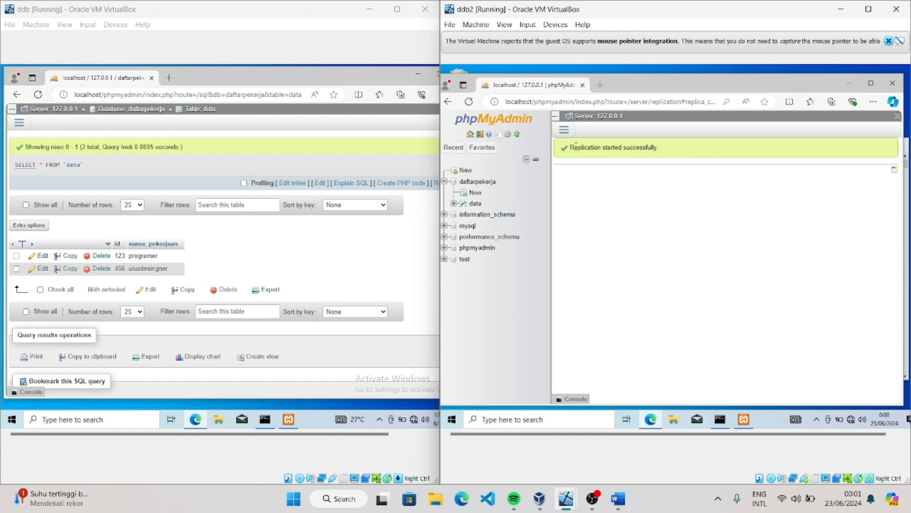
{"action": "left_click", "coordinate": [475, 203]}
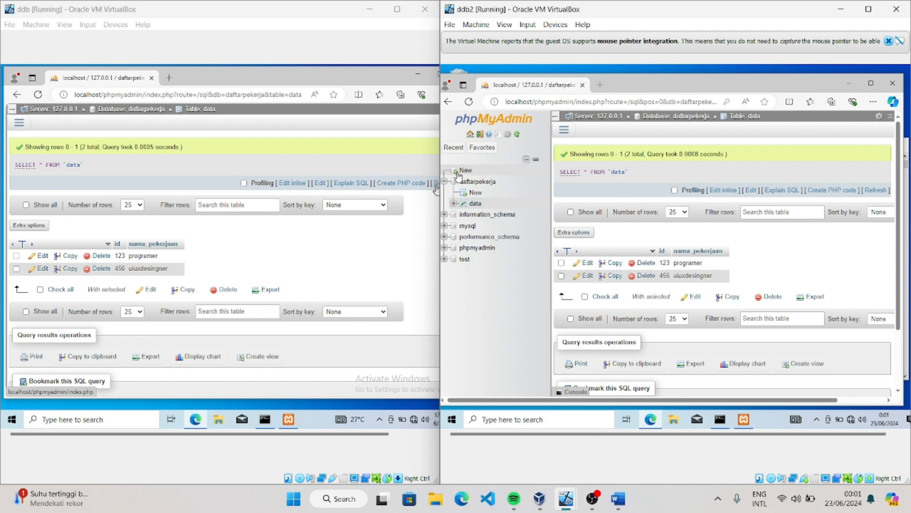
Open ddb2's primary replication configuration, set the mode to ignore all databases and replicate only daftarpekerja
{"action": "left_click", "coordinate": [458, 177]}
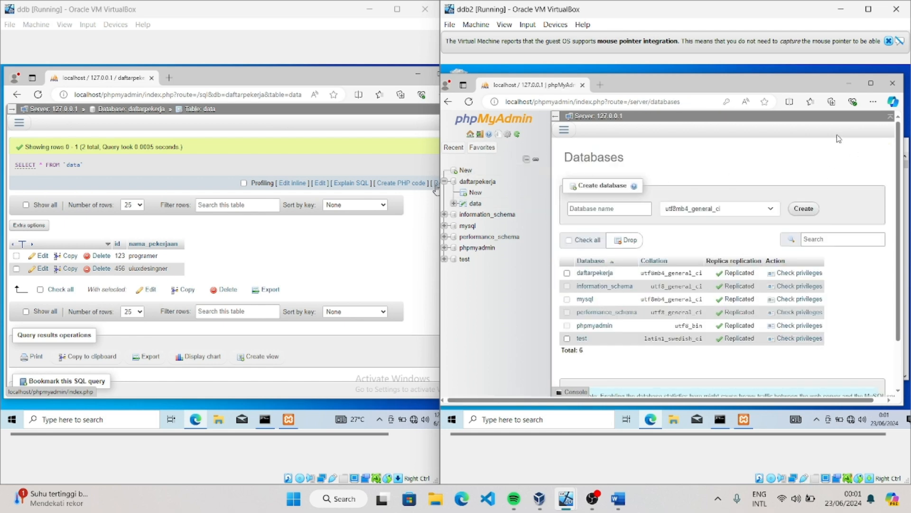
{"action": "left_click", "coordinate": [564, 131]}
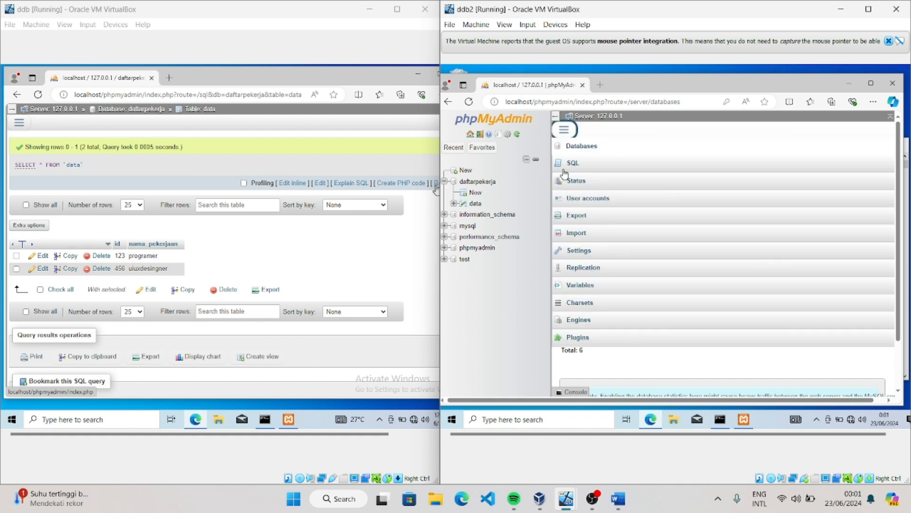
{"action": "left_click", "coordinate": [581, 269]}
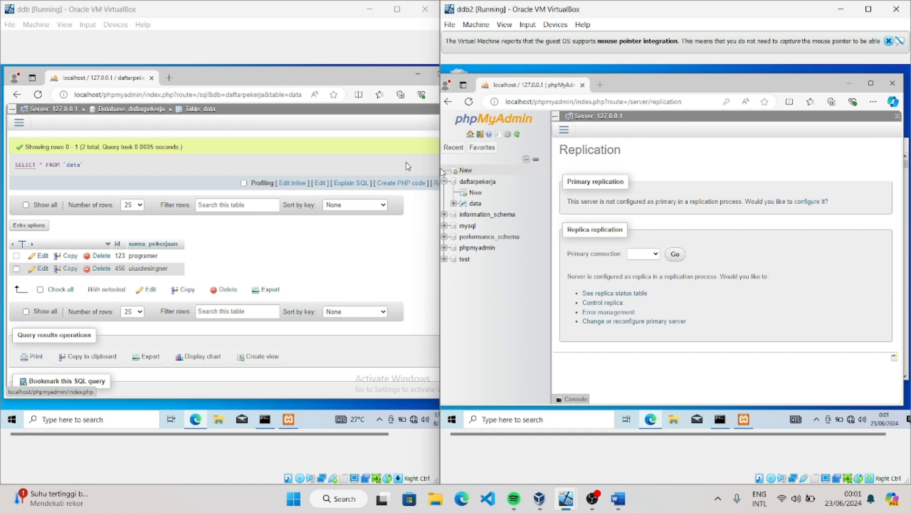
{"action": "left_click", "coordinate": [807, 204]}
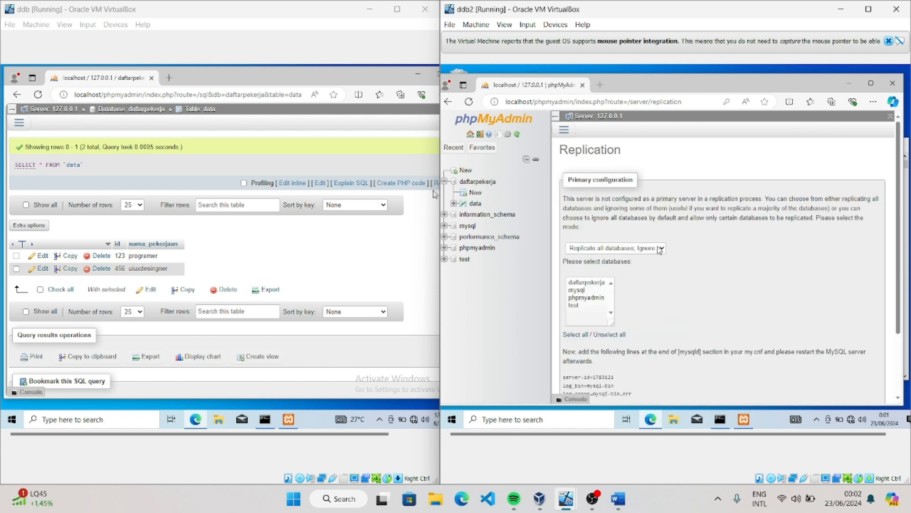
{"action": "left_click", "coordinate": [660, 249]}
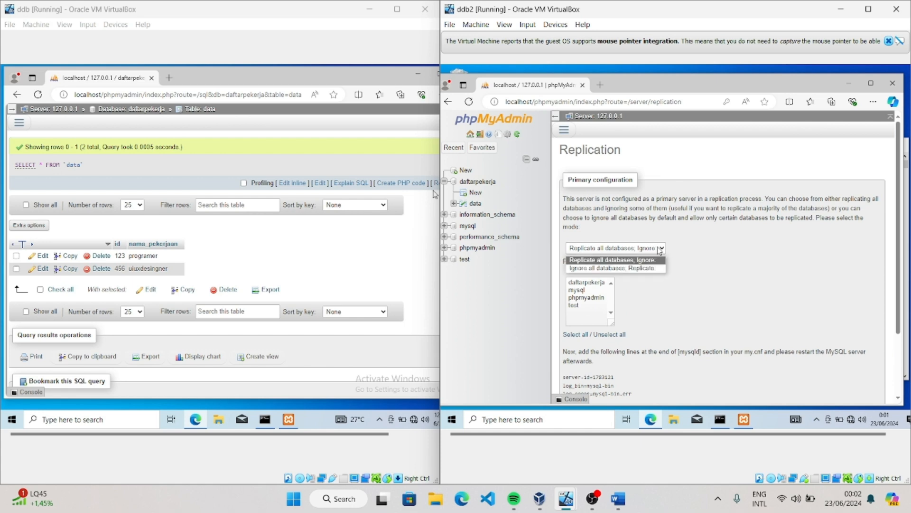
{"action": "left_click", "coordinate": [641, 269]}
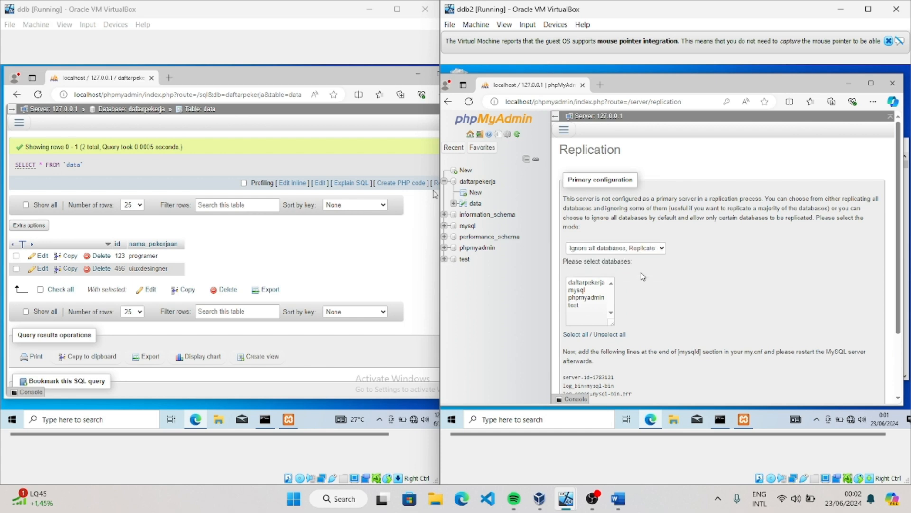
{"action": "left_click", "coordinate": [592, 284]}
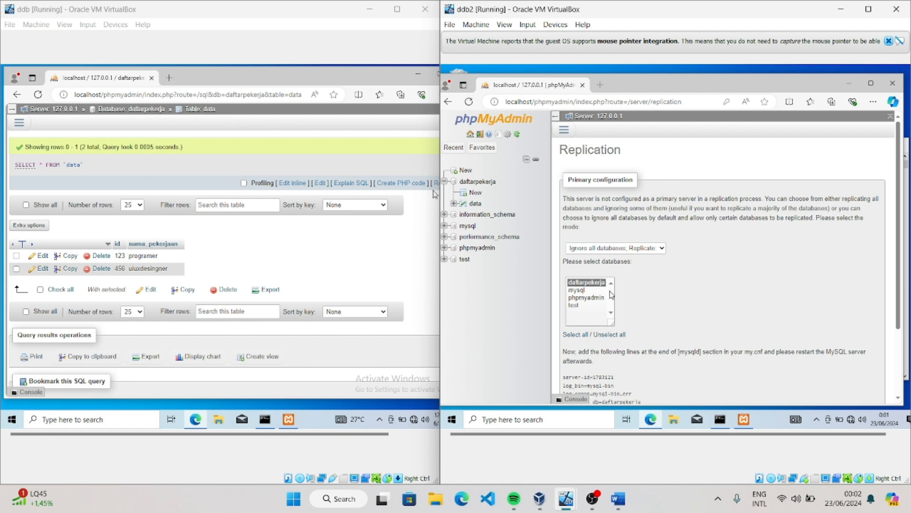
Copy the generated server-id, log_bin, log_error and binlog_do_db lines, and open MySQL's my.ini from the XAMPP Control Panel on ddb2
{"action": "scroll", "coordinate": [638, 297], "scroll_direction": "down", "scroll_amount": 2}
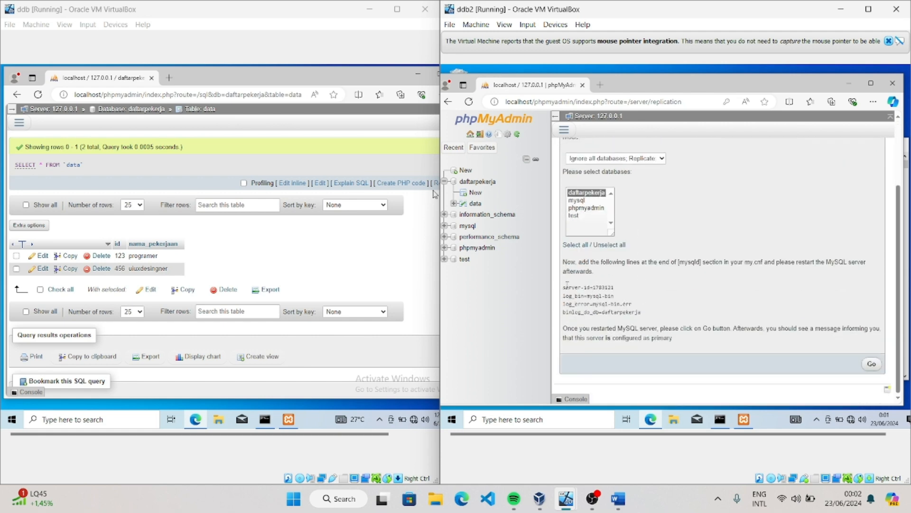
{"action": "left_click_drag", "start_coordinate": [564, 286], "coordinate": [648, 315]}
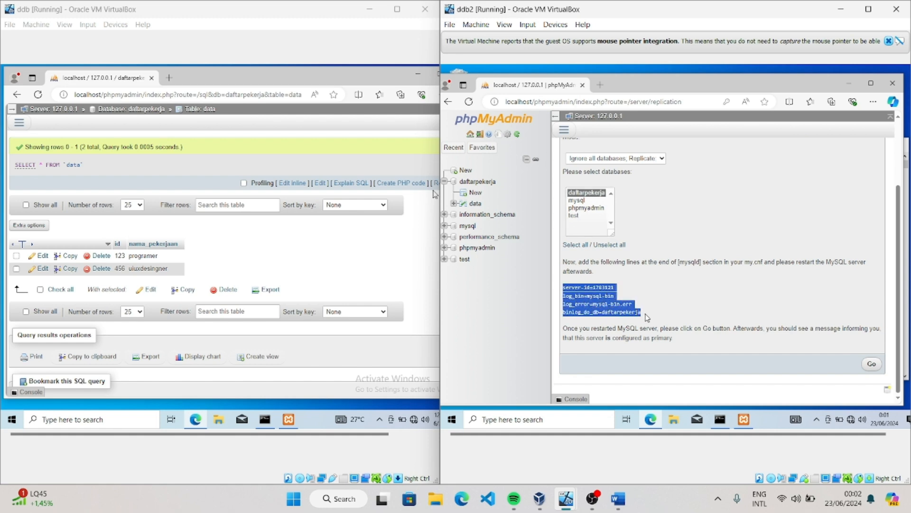
{"action": "right_click", "coordinate": [619, 309]}
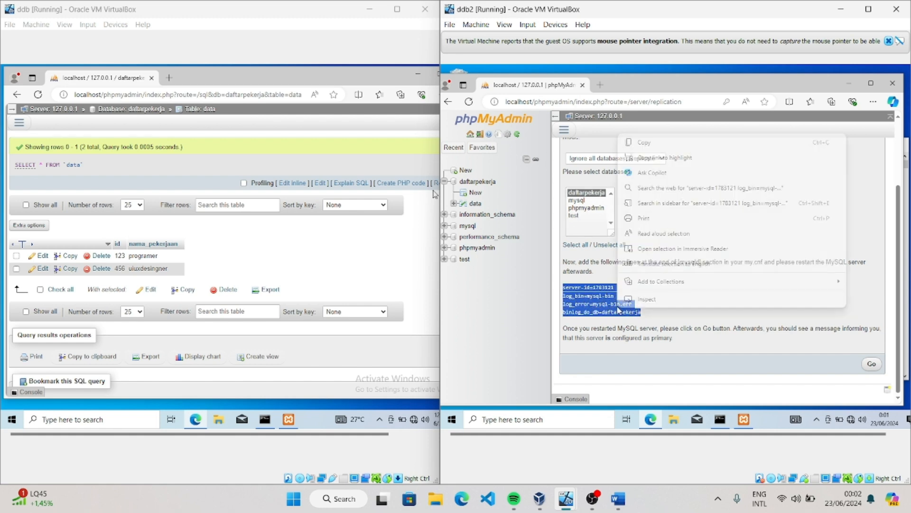
{"action": "left_click", "coordinate": [659, 142]}
{"action": "left_click", "coordinate": [734, 412]}
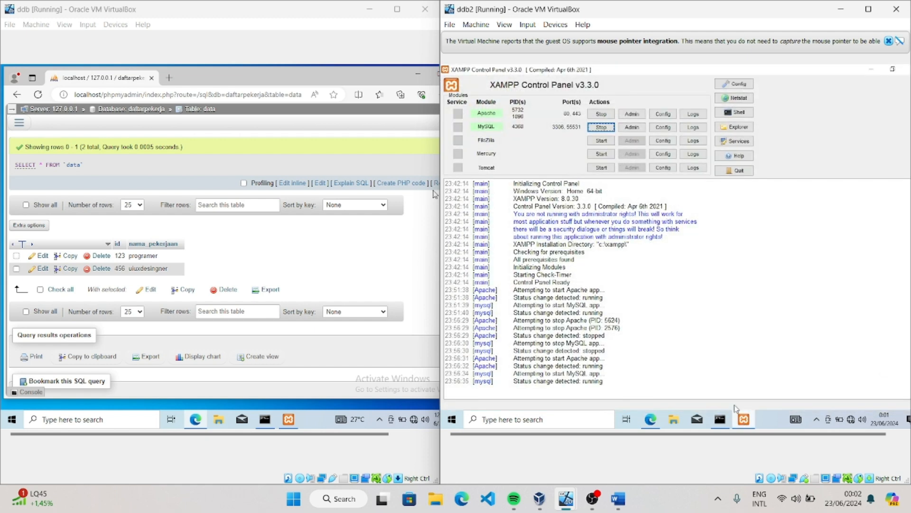
{"action": "left_click", "coordinate": [670, 127]}
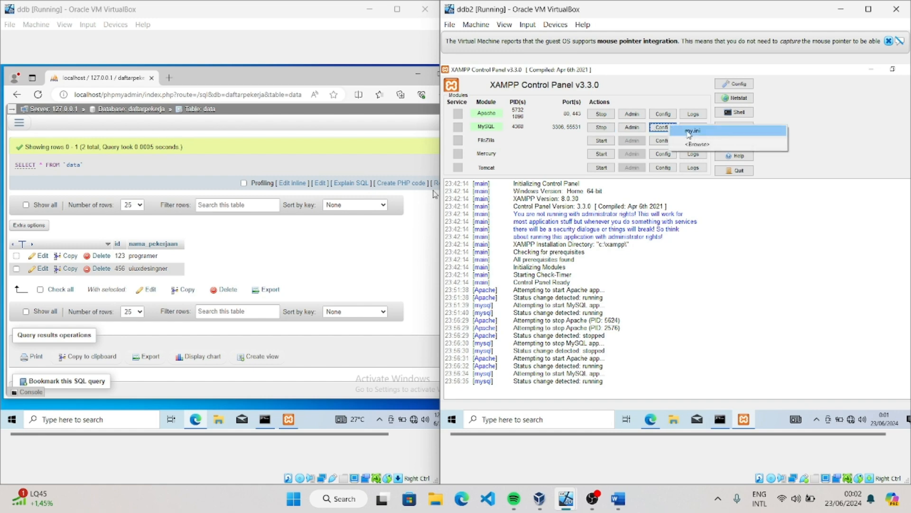
{"action": "left_click", "coordinate": [692, 131]}
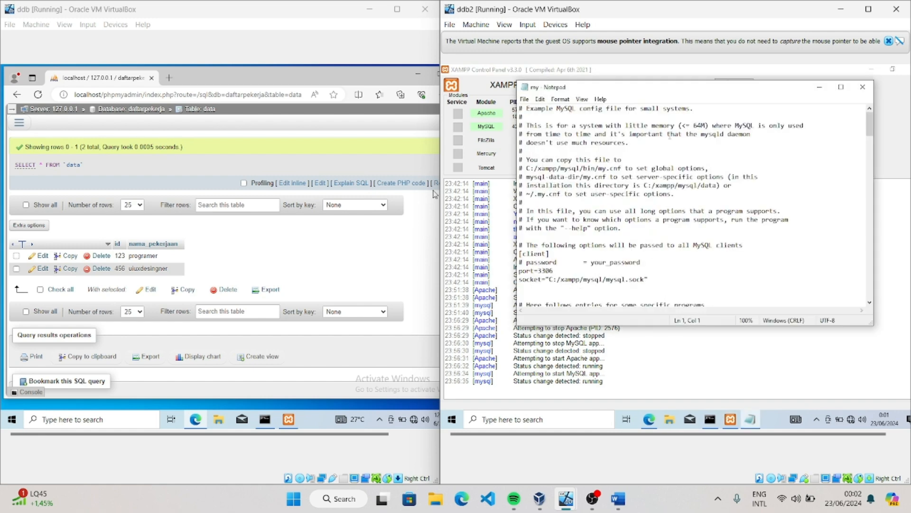
Paste the copied replication lines directly under [mysqld] in my.ini, followed by a blank line
{"action": "scroll", "coordinate": [593, 211], "scroll_direction": "down", "scroll_amount": 4}
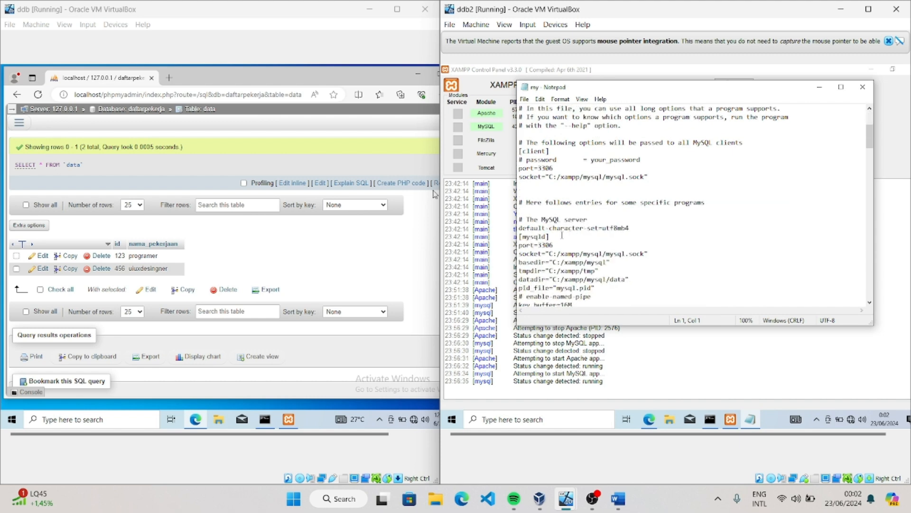
{"action": "left_click", "coordinate": [559, 235]}
{"action": "key", "text": "Return"}
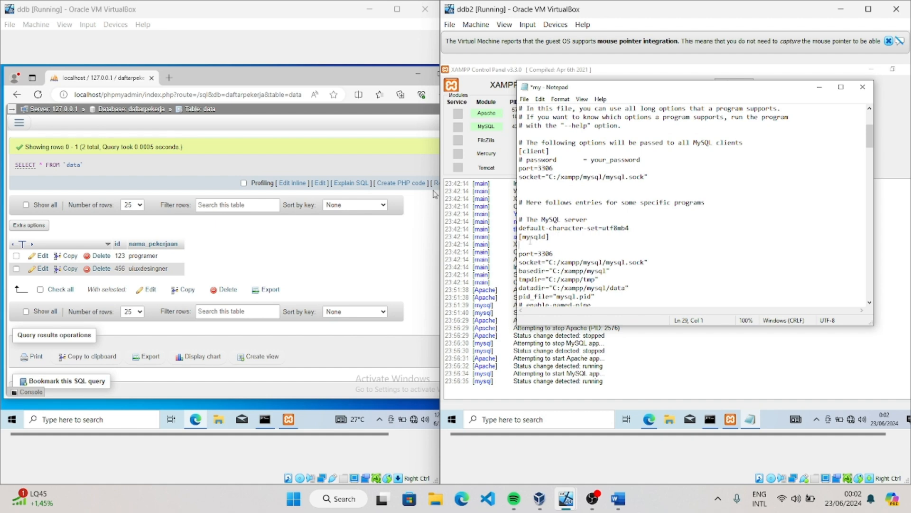
{"action": "right_click", "coordinate": [572, 250]}
{"action": "left_click", "coordinate": [577, 284]}
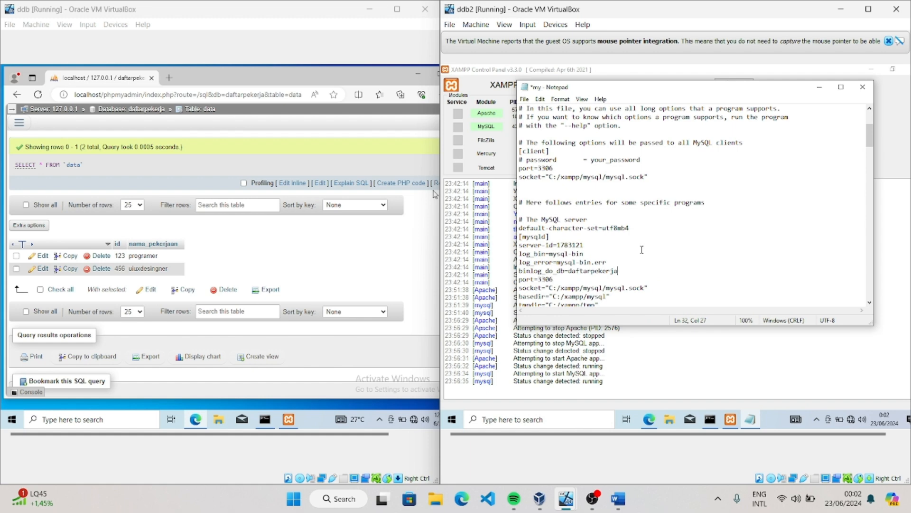
{"action": "key", "text": "Return"}
Comment out the default server-id line in the Replication Master Server section and save my.ini
{"action": "scroll", "coordinate": [641, 246], "scroll_direction": "down", "scroll_amount": 7}
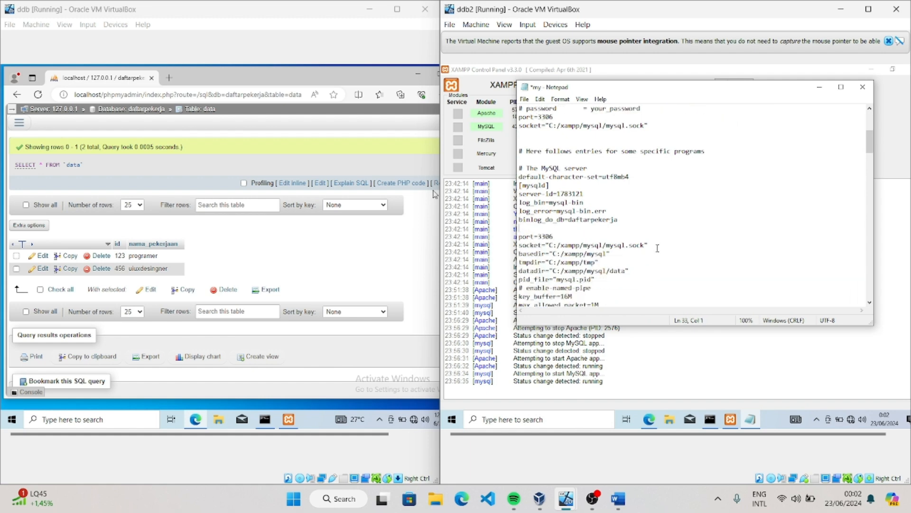
{"action": "scroll", "coordinate": [645, 244], "scroll_direction": "down", "scroll_amount": 2}
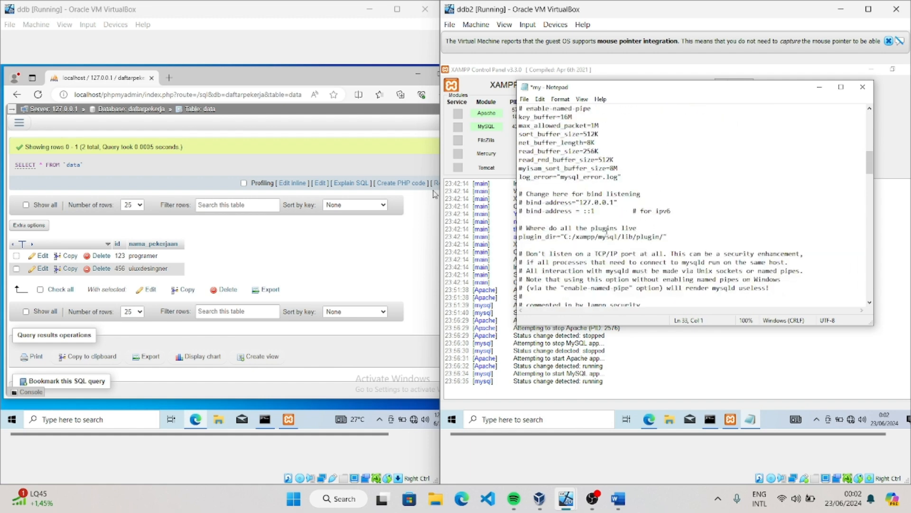
{"action": "scroll", "coordinate": [607, 231], "scroll_direction": "down", "scroll_amount": 4}
{"action": "scroll", "coordinate": [605, 229], "scroll_direction": "down", "scroll_amount": 2}
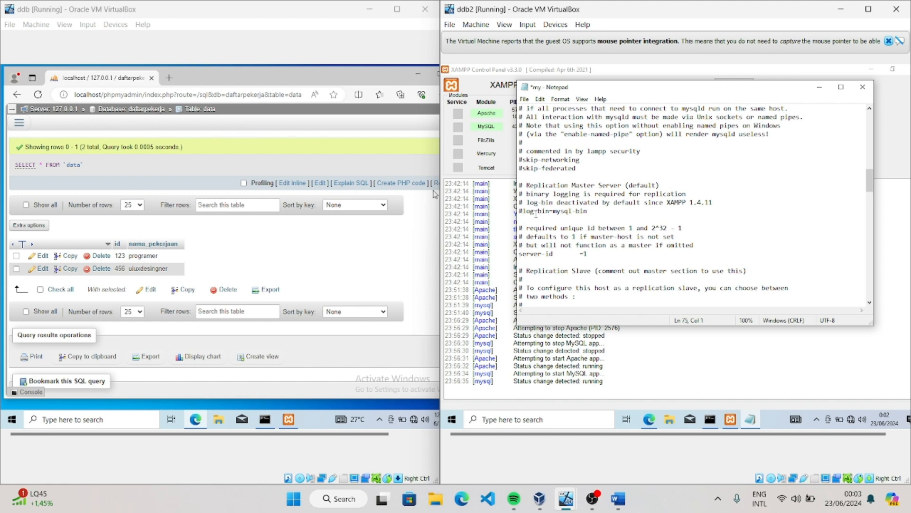
{"action": "type", "text": "#"}
{"action": "left_click", "coordinate": [524, 99]}
{"action": "left_click", "coordinate": [540, 142]}
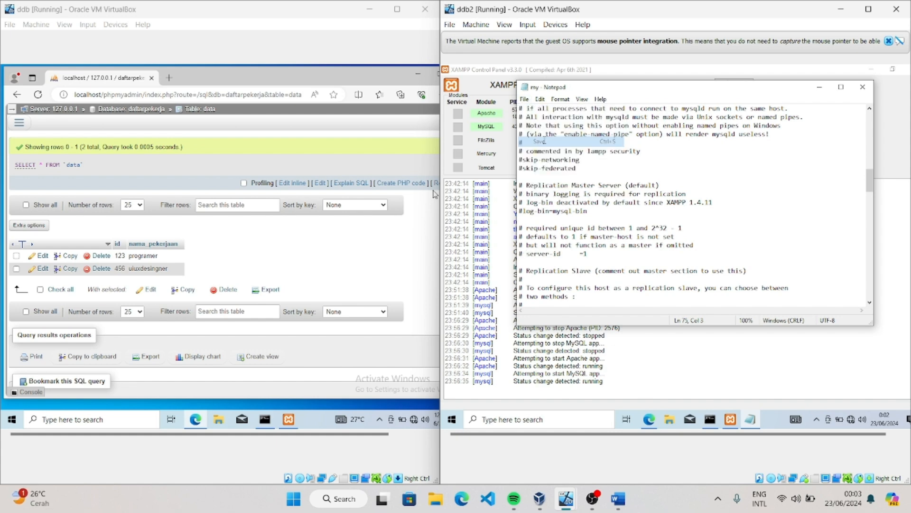
Close my.ini, restart Apache and MySQL on ddb2, and reload its phpMyAdmin Replication page
{"action": "left_click", "coordinate": [863, 87]}
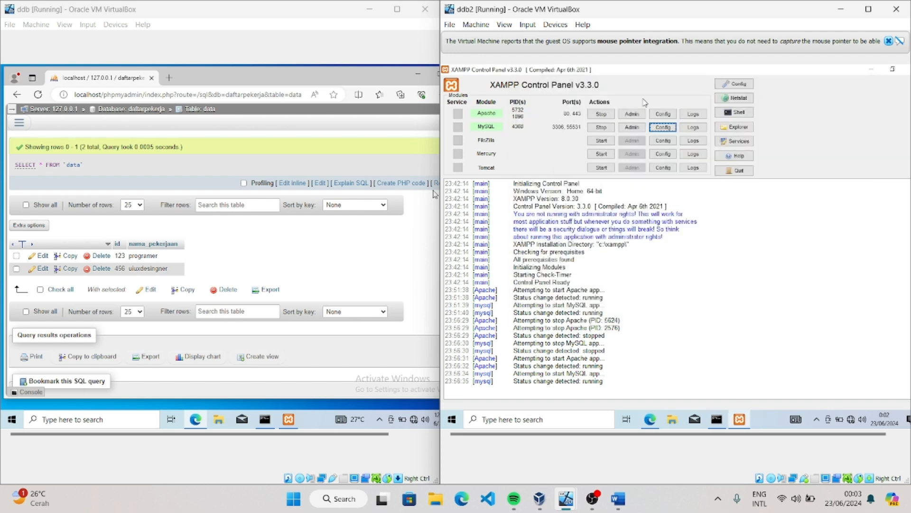
{"action": "left_click", "coordinate": [603, 114]}
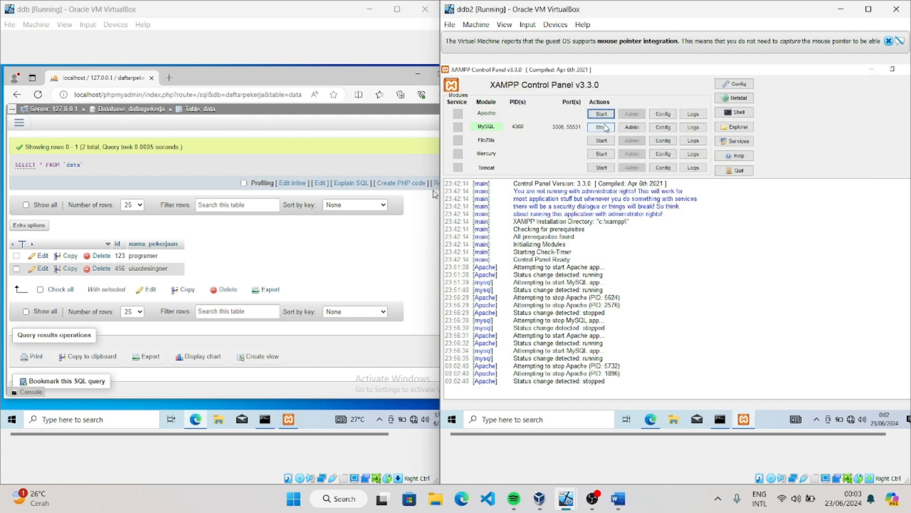
{"action": "left_click", "coordinate": [603, 127]}
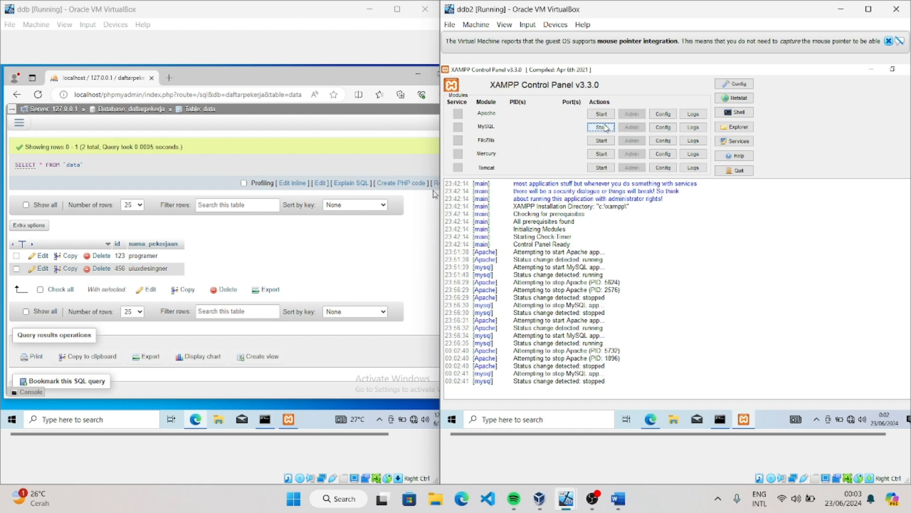
{"action": "left_click", "coordinate": [604, 114]}
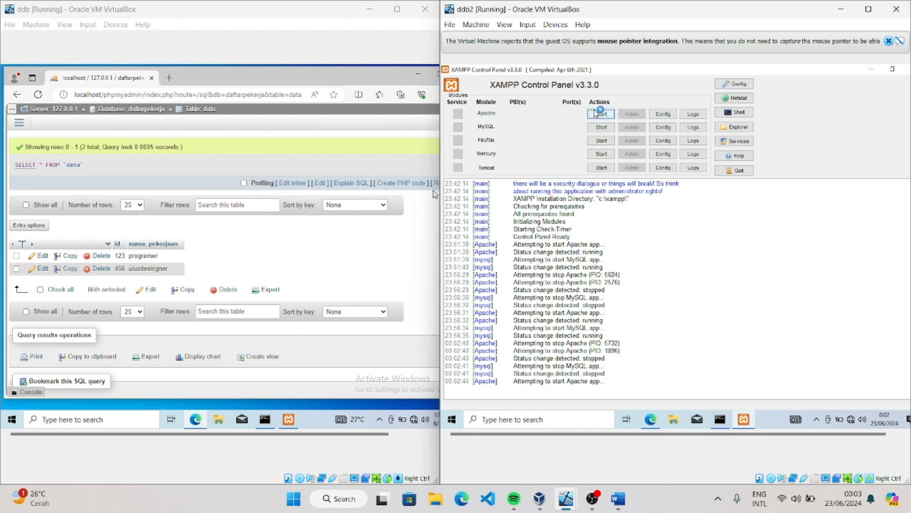
{"action": "left_click", "coordinate": [603, 127]}
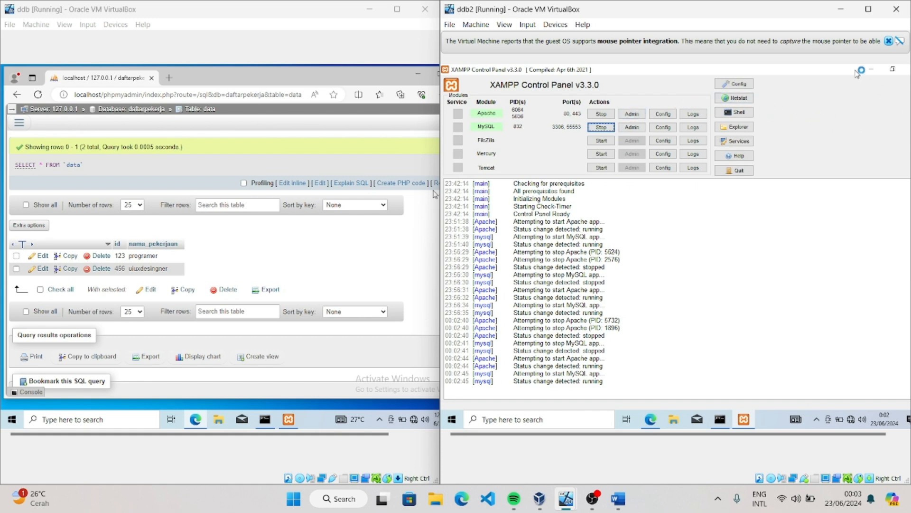
{"action": "left_click", "coordinate": [876, 70]}
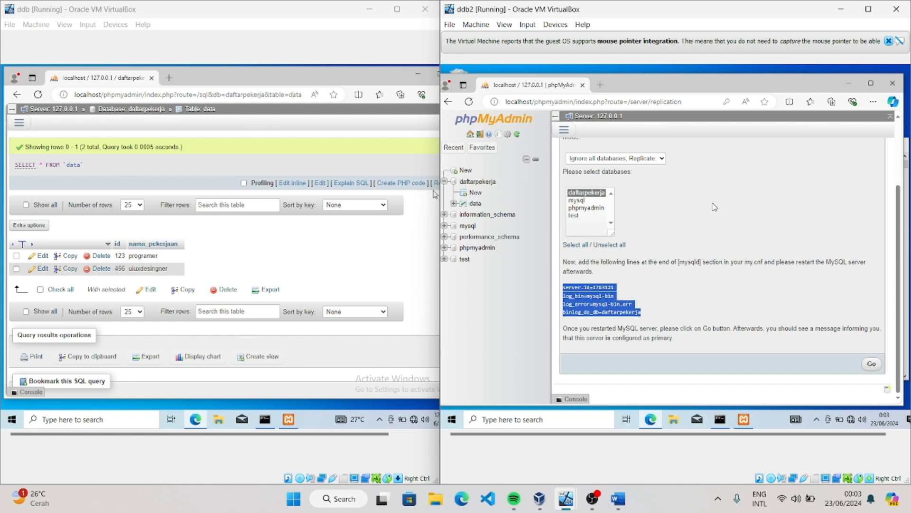
{"action": "key", "text": "F5"}
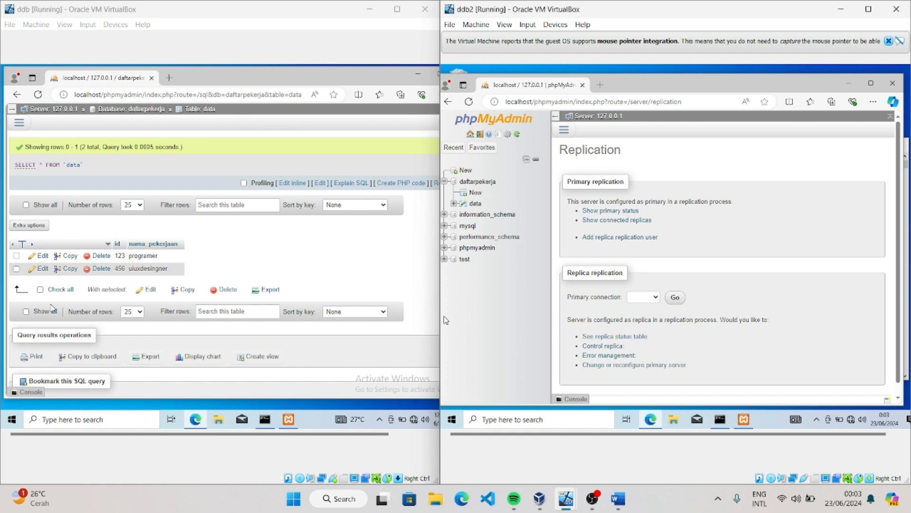
On ddb, go to phpMyAdmin's server-level Replication page and open the replica configuration form
{"action": "left_click", "coordinate": [19, 122]}
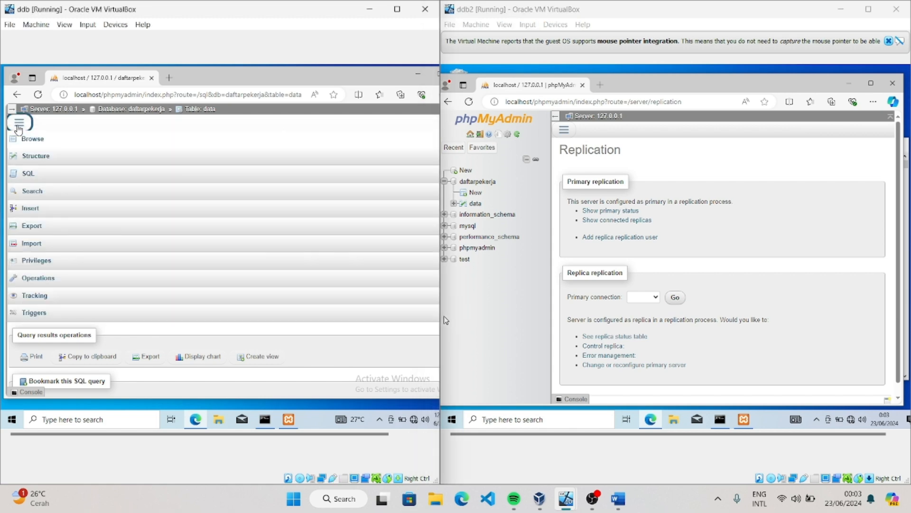
{"action": "left_click", "coordinate": [28, 143]}
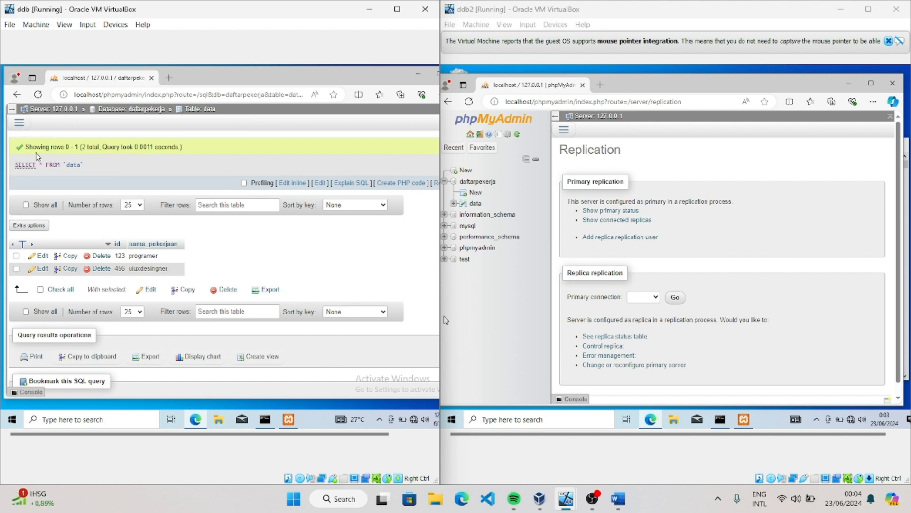
{"action": "left_click_drag", "start_coordinate": [12, 155], "coordinate": [91, 152]}
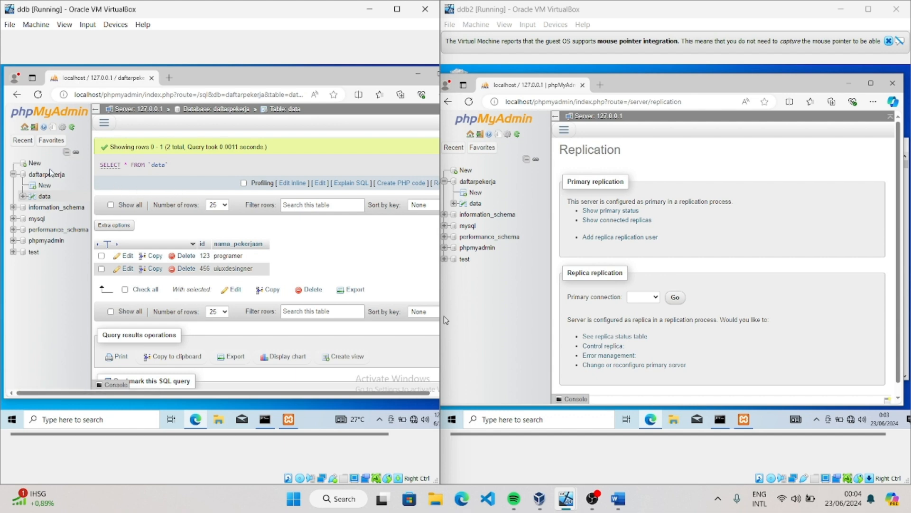
{"action": "left_click", "coordinate": [35, 163]}
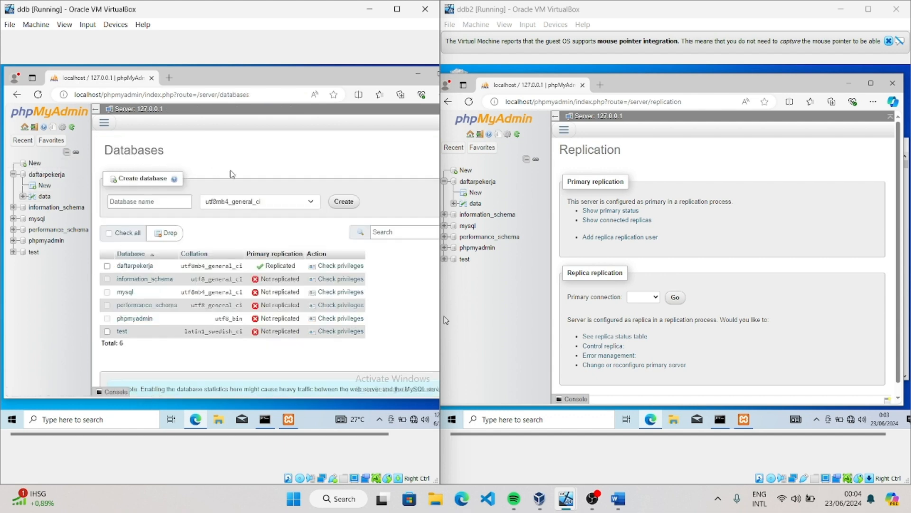
{"action": "left_click", "coordinate": [109, 127]}
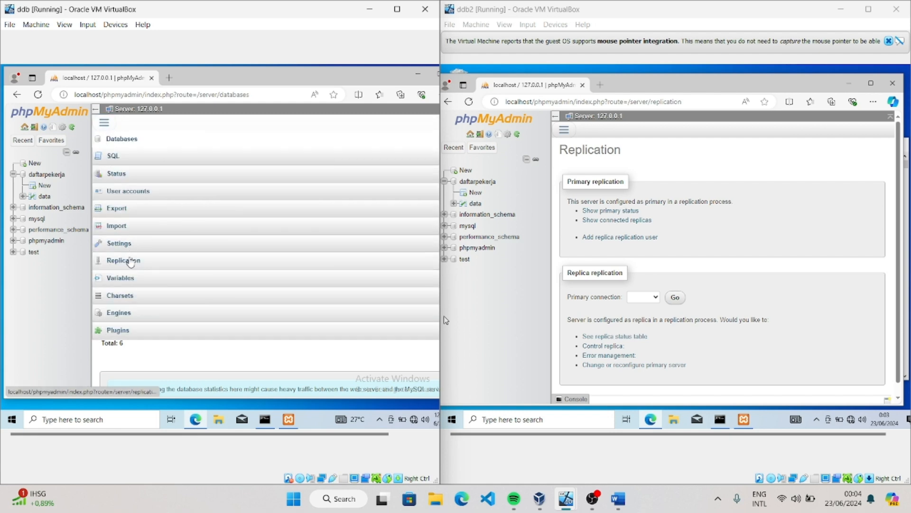
{"action": "left_click", "coordinate": [123, 260]}
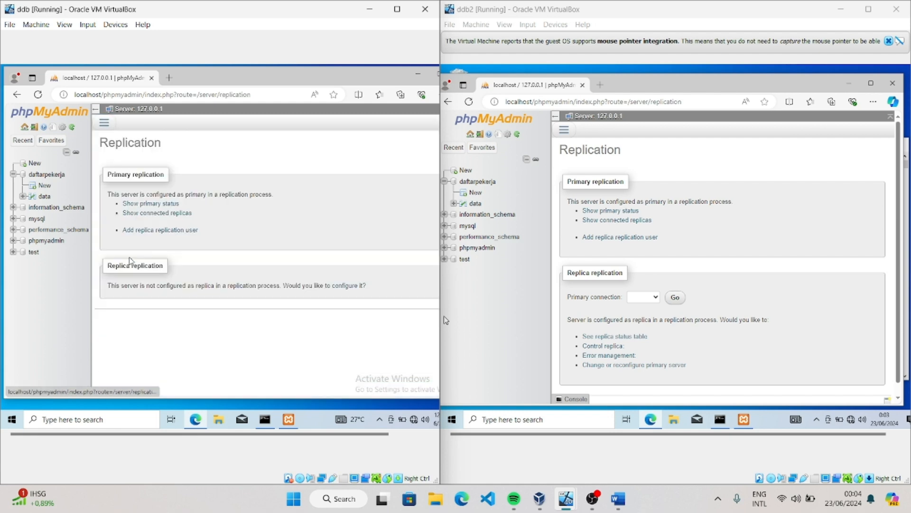
{"action": "left_click", "coordinate": [350, 286]}
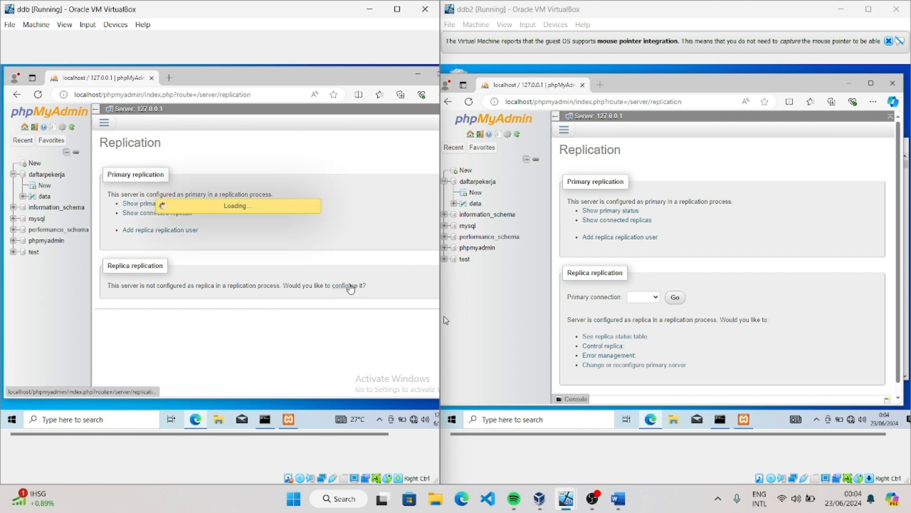
Replace the autofilled credentials in ddb's replica configuration with the replication account's user name and password
{"action": "left_click", "coordinate": [213, 241]}
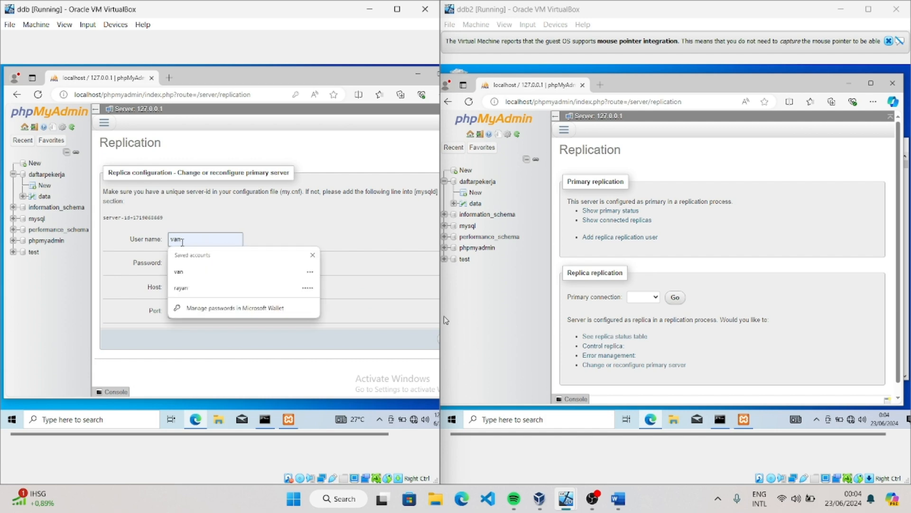
{"action": "key", "text": "BackSpace"}
{"action": "key", "text": "BackSpace"}
{"action": "key", "text": "BackSpace"}
{"action": "type", "text": "nabh"}
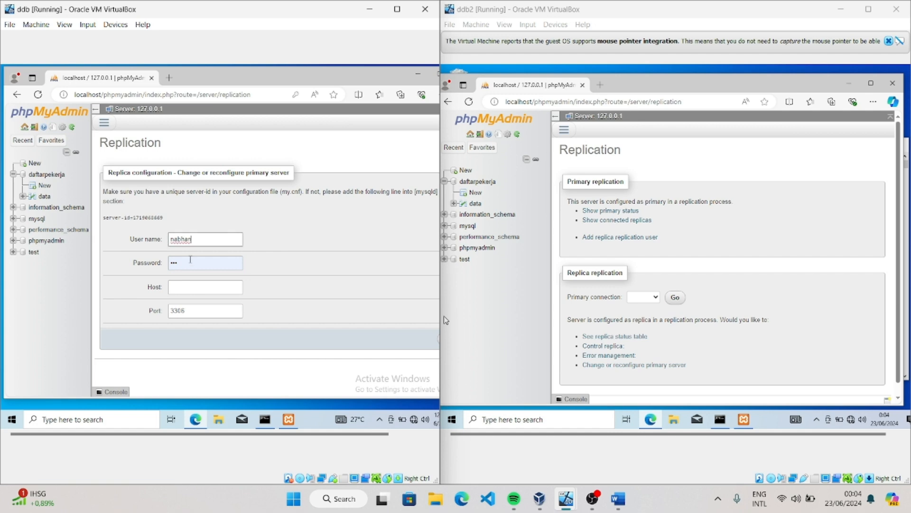
{"action": "left_click", "coordinate": [189, 266]}
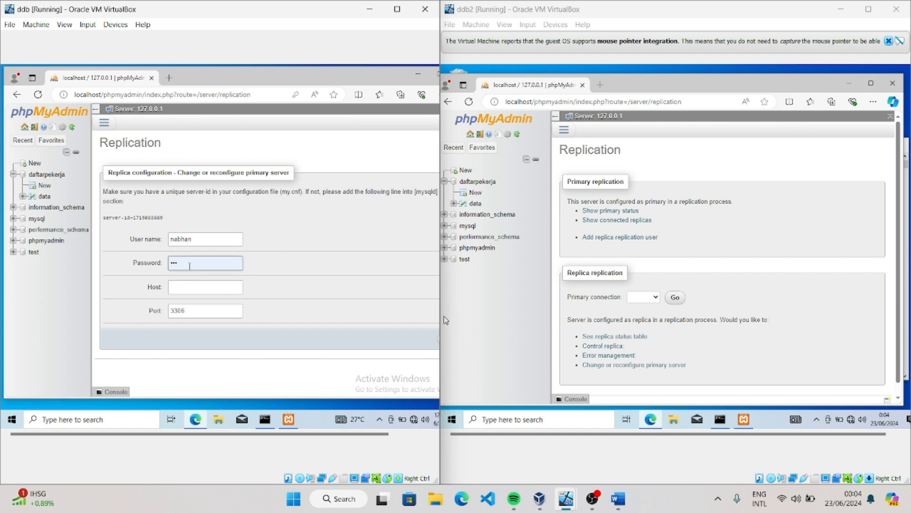
{"action": "key", "text": "BackSpace"}
{"action": "key", "text": "BackSpace"}
{"action": "key", "text": "BackSpace"}
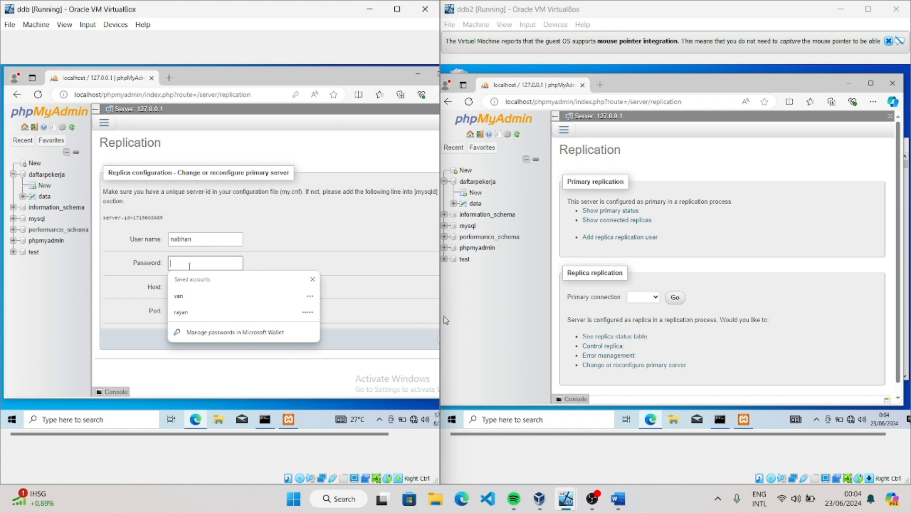
{"action": "type", "text": "••"}
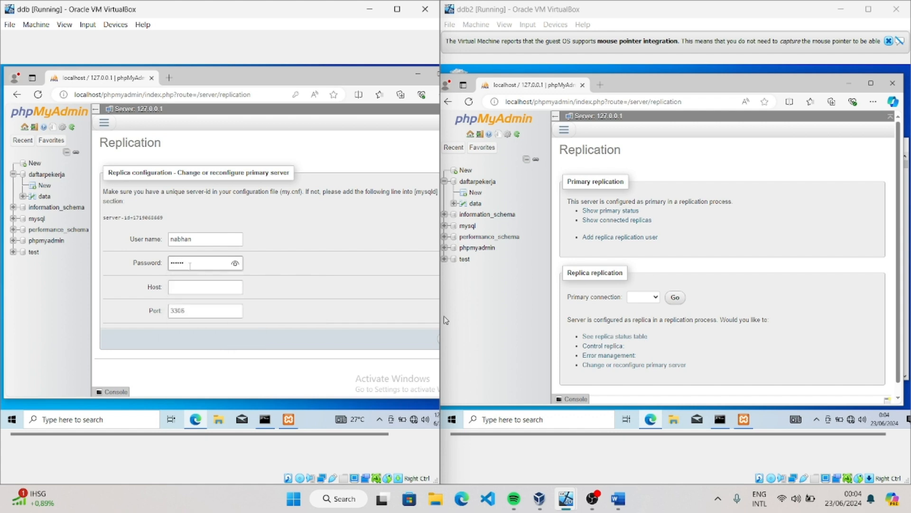
{"action": "left_click", "coordinate": [244, 265]}
Set the primary host to 192.168.0.3, try to submit ddb's replica configuration, and decline saving the password
{"action": "left_click", "coordinate": [209, 291]}
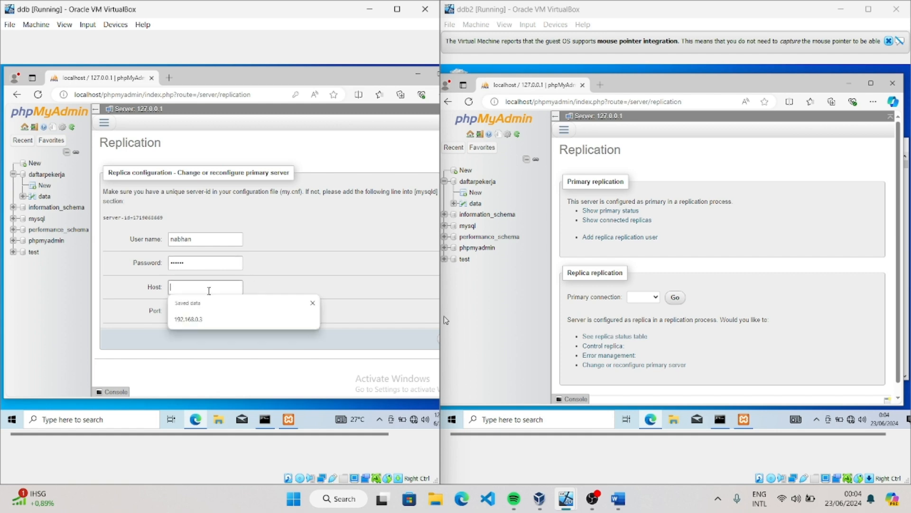
{"action": "left_click", "coordinate": [222, 323]}
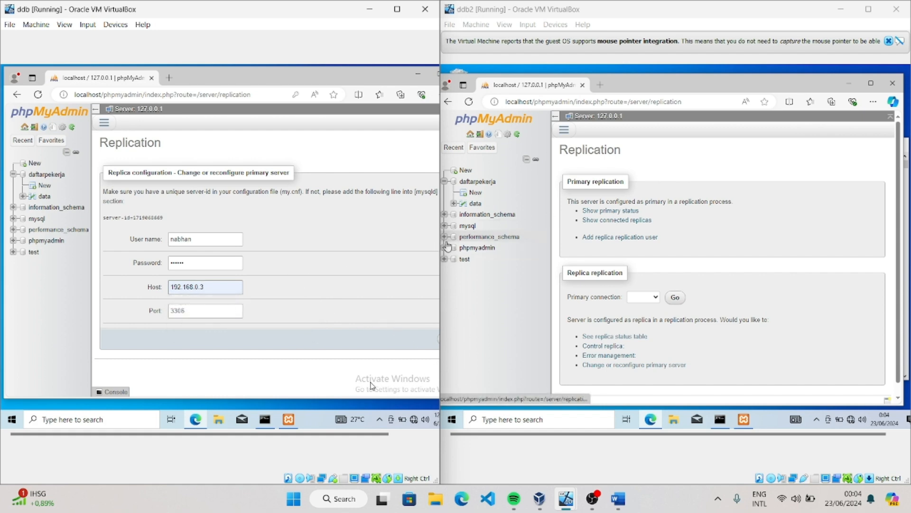
{"action": "left_click_drag", "start_coordinate": [311, 435], "coordinate": [371, 434]}
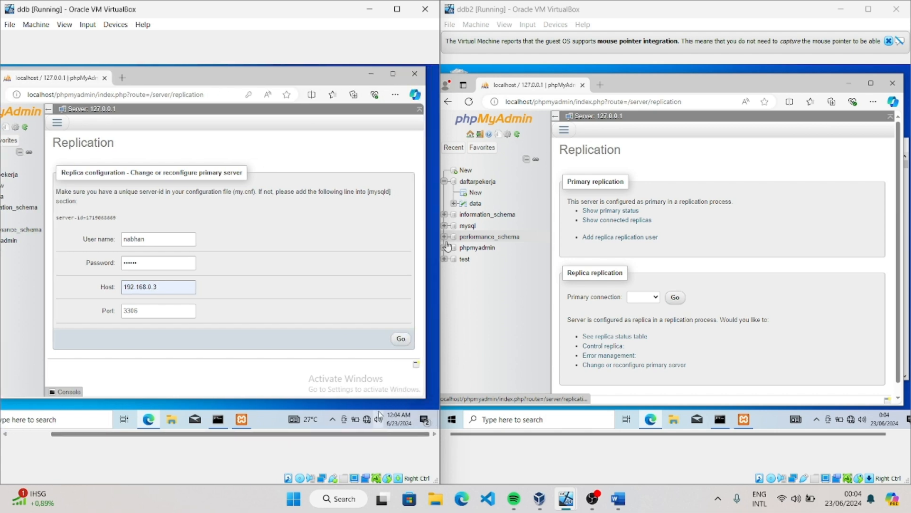
{"action": "left_click", "coordinate": [399, 338]}
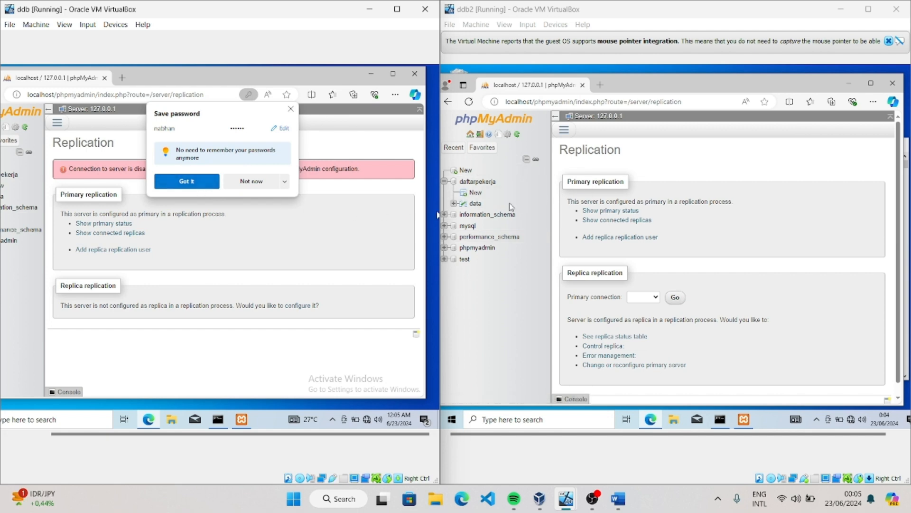
{"action": "left_click", "coordinate": [256, 182]}
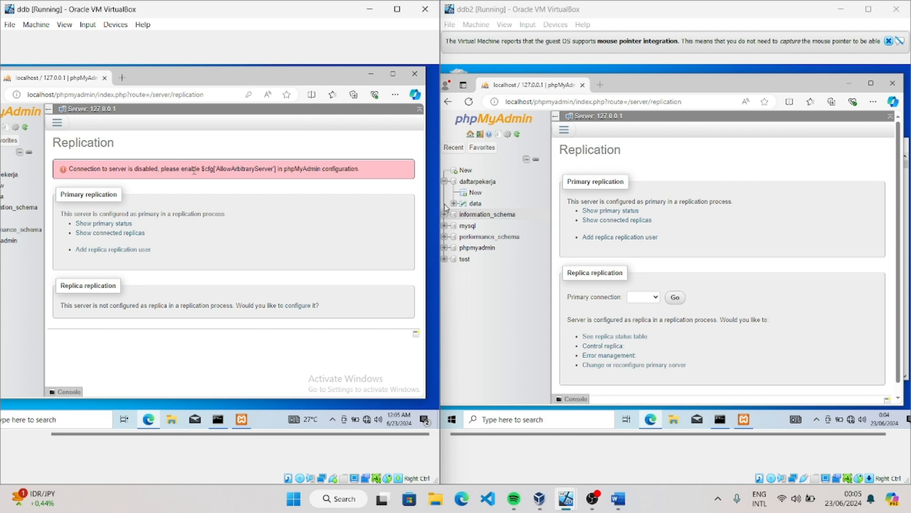
Copy $cfg['AllowArbitraryServer'] from the replication error and open phpMyAdmin's config.inc.php from the XAMPP Control Panel on ddb
{"action": "left_click_drag", "start_coordinate": [203, 168], "coordinate": [281, 174]}
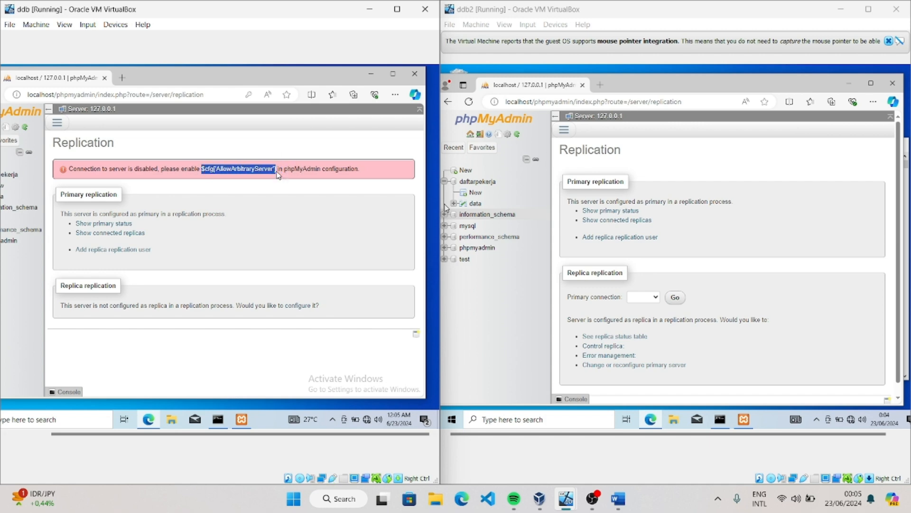
{"action": "right_click", "coordinate": [232, 169]}
{"action": "left_click", "coordinate": [269, 180]}
{"action": "left_click", "coordinate": [242, 419]}
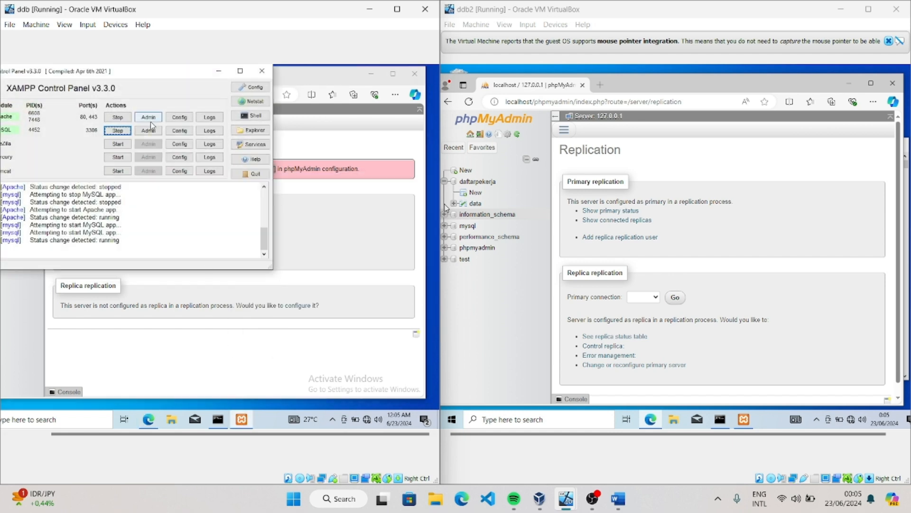
{"action": "left_click", "coordinate": [184, 119]}
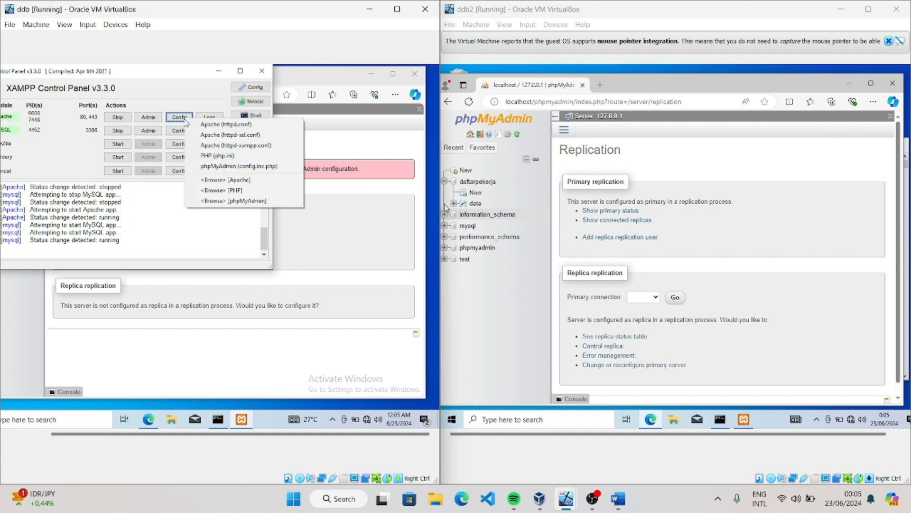
{"action": "left_click", "coordinate": [232, 166]}
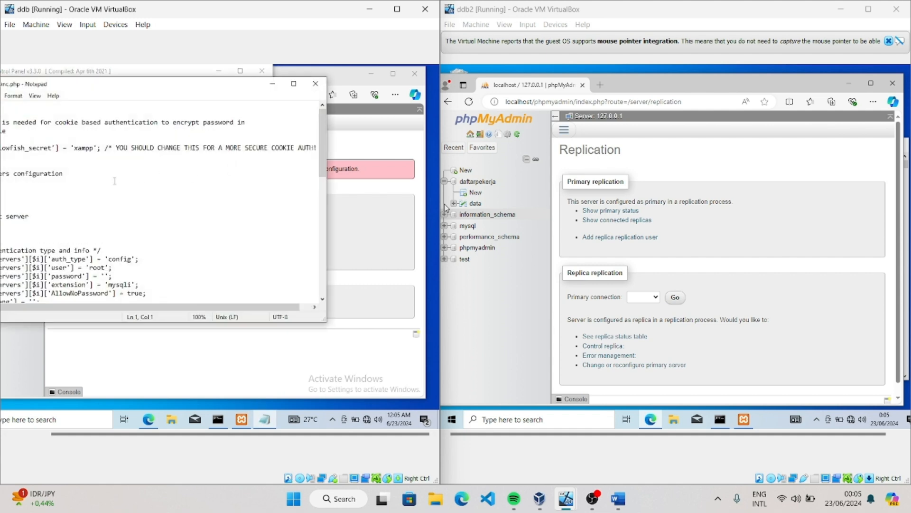
Add the line $cfg['AllowArbitraryServer'] = true; directly below the favorite setting in config.inc.php, then save and close the file
{"action": "scroll", "coordinate": [114, 180], "scroll_direction": "down", "scroll_amount": 10}
{"action": "left_click_drag", "start_coordinate": [228, 86], "coordinate": [296, 97]}
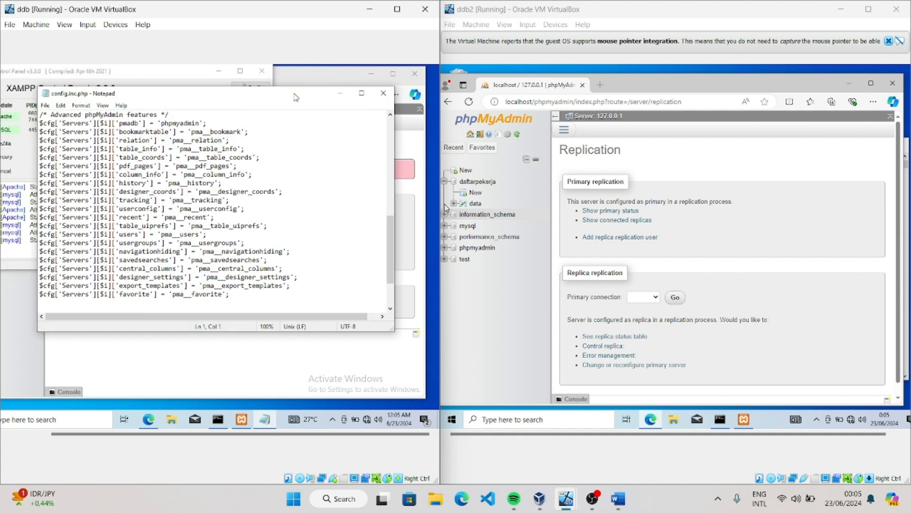
{"action": "scroll", "coordinate": [237, 211], "scroll_direction": "down", "scroll_amount": 3}
{"action": "left_click", "coordinate": [239, 236]}
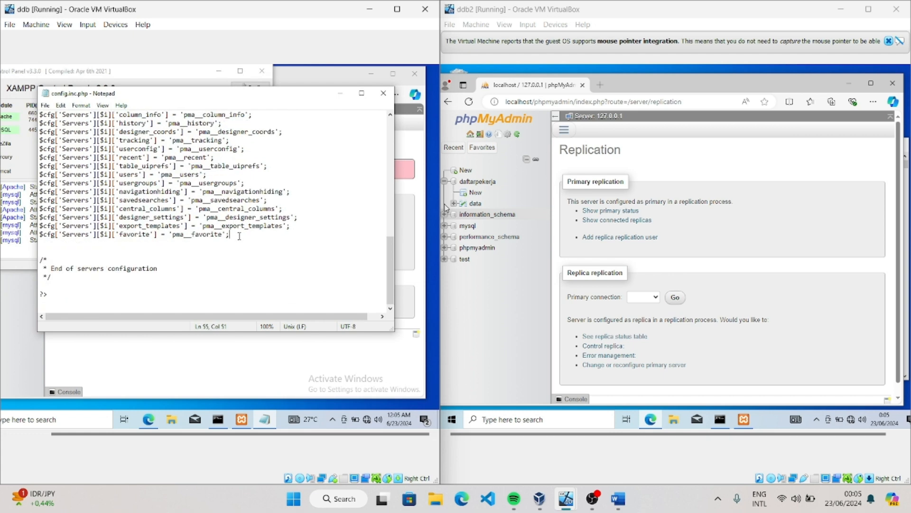
{"action": "key", "text": "Return"}
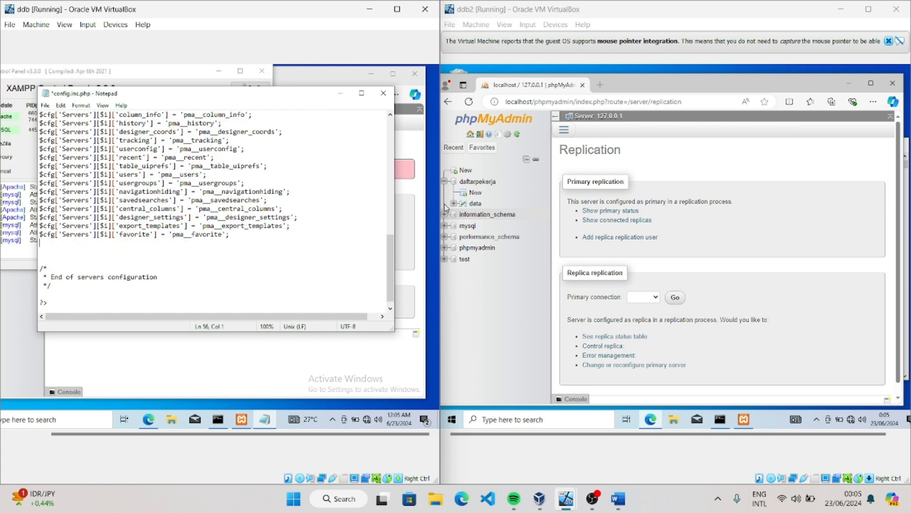
{"action": "key", "text": "ctrl+v"}
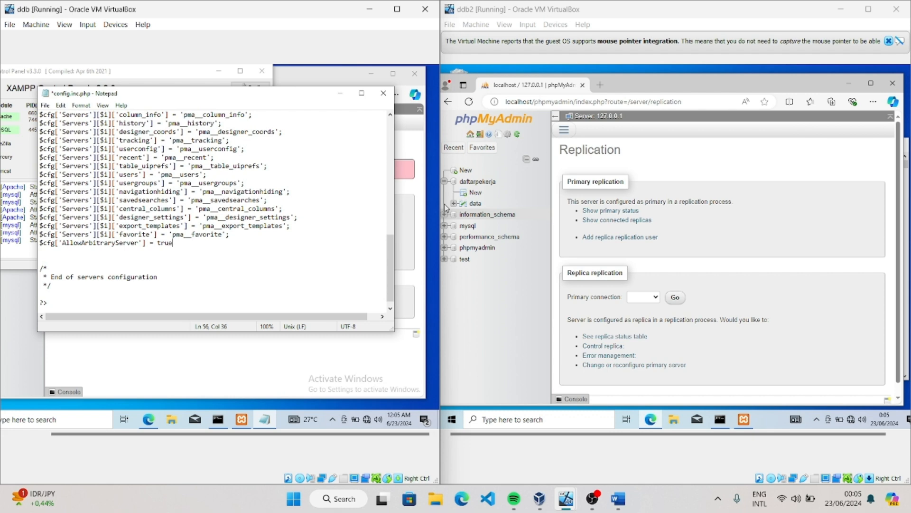
{"action": "left_click", "coordinate": [45, 105]}
{"action": "left_click", "coordinate": [63, 149]}
{"action": "left_click", "coordinate": [384, 93]}
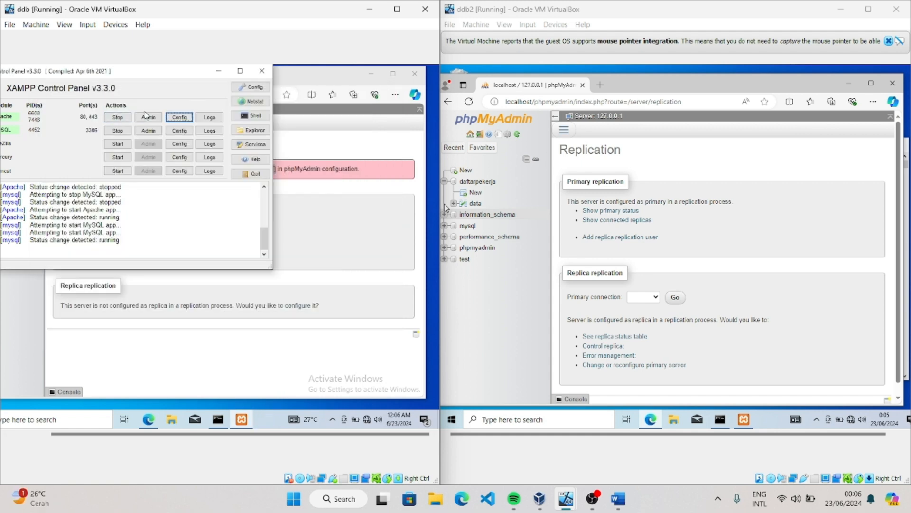
Restart Apache and MySQL on ddb
{"action": "left_click", "coordinate": [117, 118]}
{"action": "left_click", "coordinate": [117, 130]}
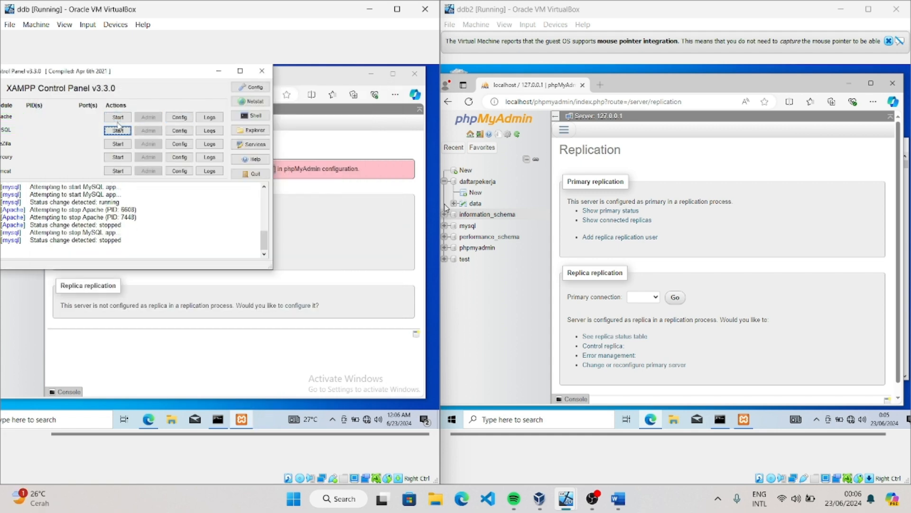
{"action": "left_click", "coordinate": [122, 119]}
{"action": "left_click", "coordinate": [123, 131]}
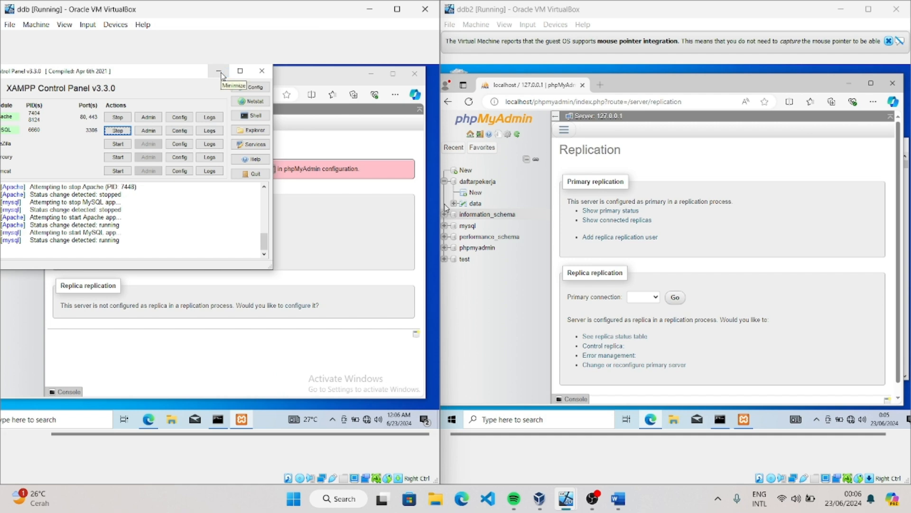
Reopen ddb's replica configuration form in phpMyAdmin and fill in the replication user's name in place of the prefilled one
{"action": "left_click", "coordinate": [219, 73]}
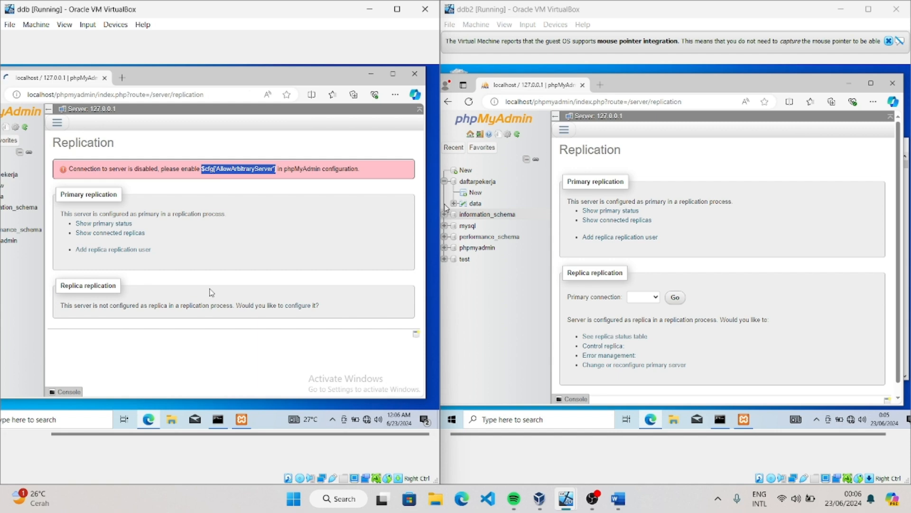
{"action": "left_click", "coordinate": [299, 286]}
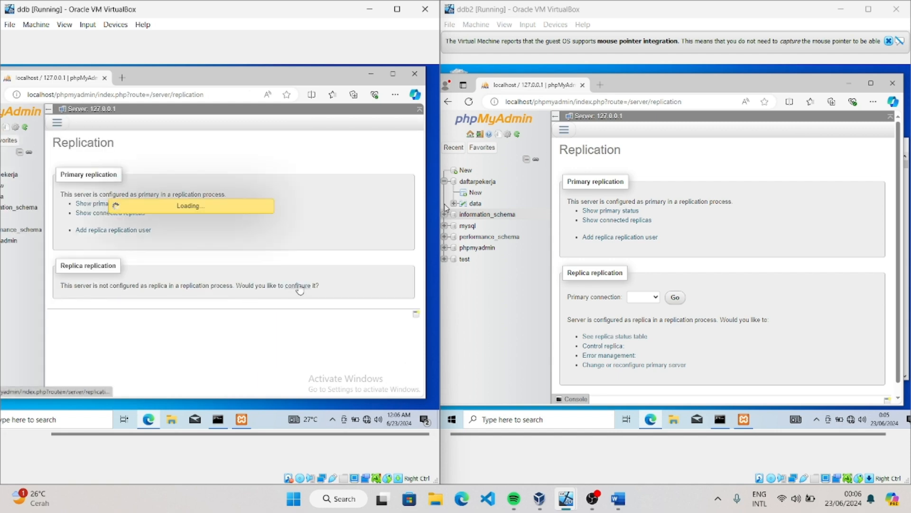
{"action": "left_click", "coordinate": [148, 237]}
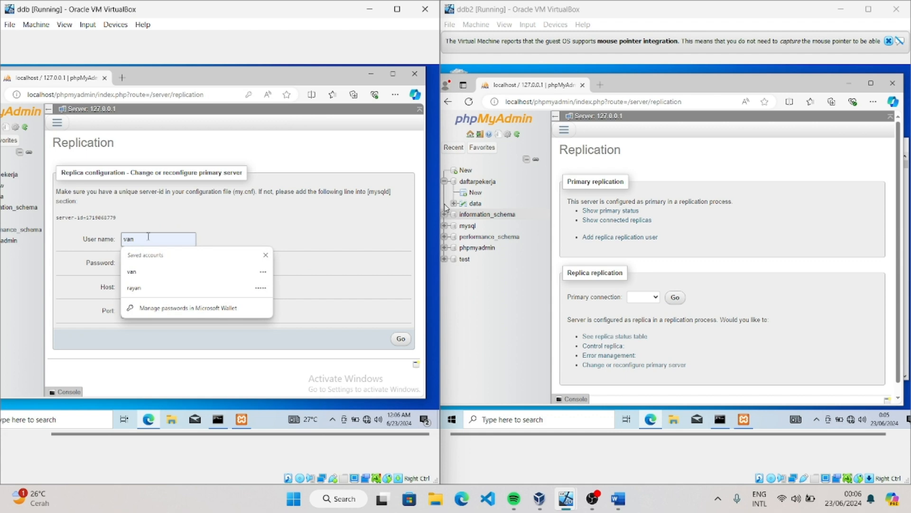
{"action": "key", "text": "BackSpace"}
{"action": "key", "text": "BackSpace"}
{"action": "key", "text": "BackSpace"}
{"action": "type", "text": "nabhan"}
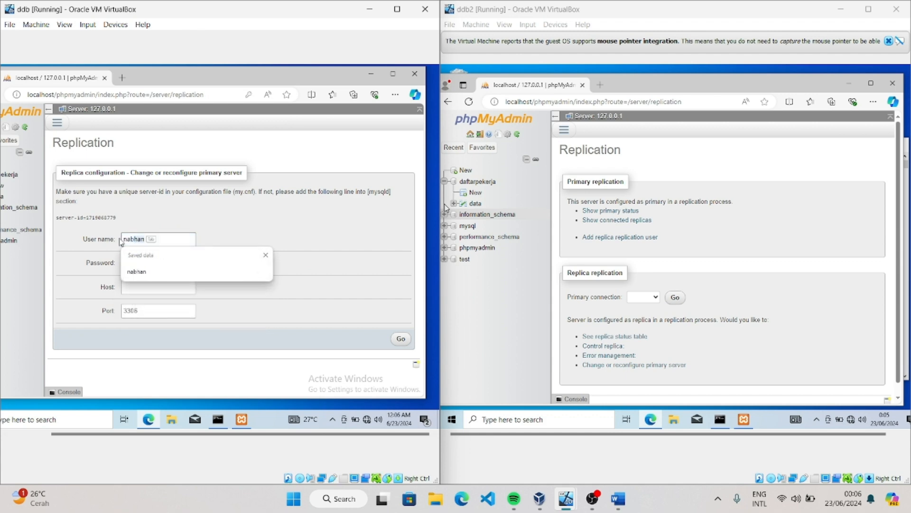
Replace the prefilled password in ddb's replica configuration with the replication user's password
{"action": "left_click", "coordinate": [172, 262]}
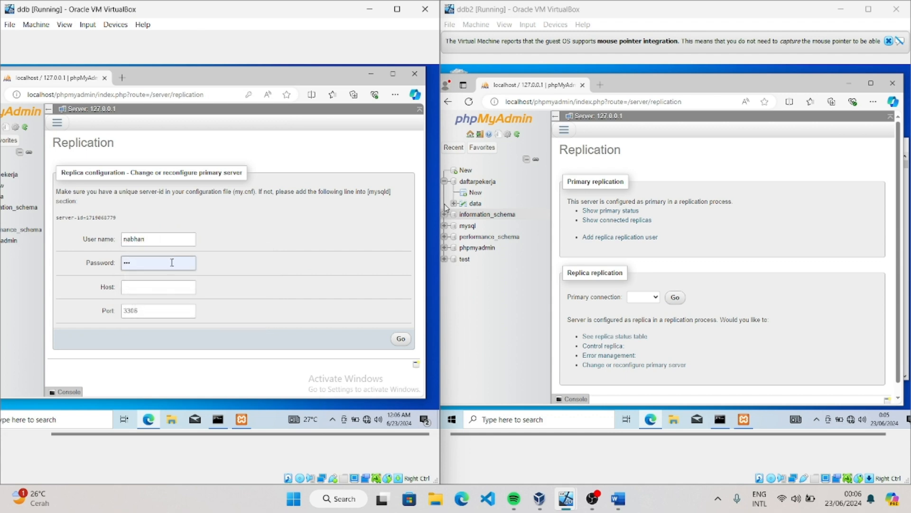
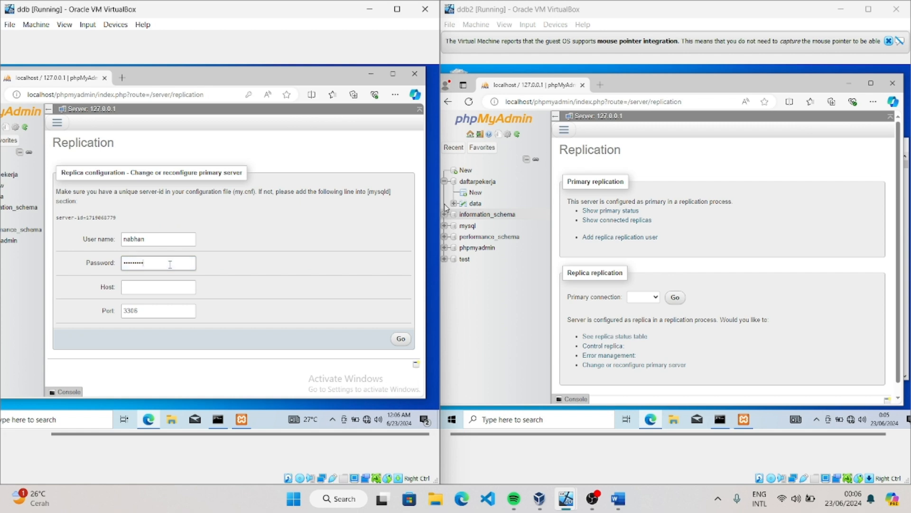
{"action": "key", "text": "BackSpace"}
{"action": "key", "text": "BackSpace"}
{"action": "key", "text": "BackSpace"}
{"action": "key", "text": "BackSpace"}
{"action": "key", "text": "BackSpace"}
{"action": "key", "text": "BackSpace"}
{"action": "key", "text": "BackSpace"}
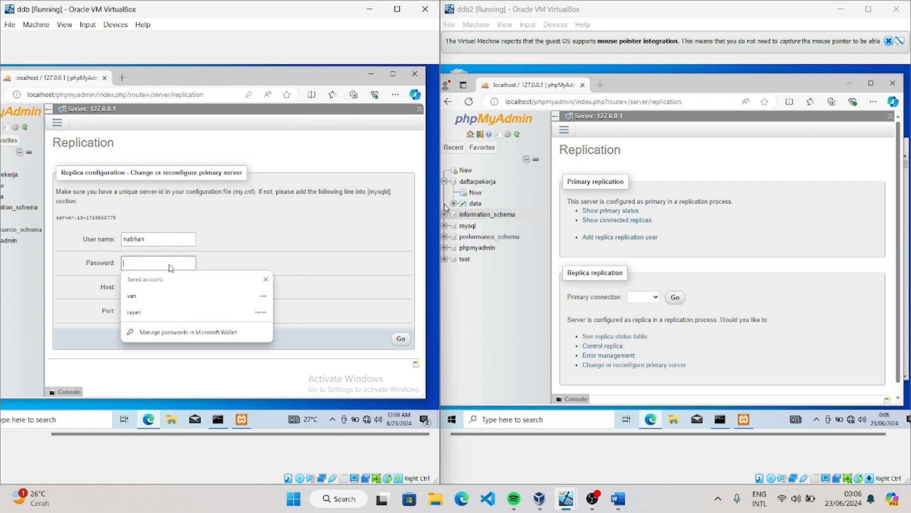
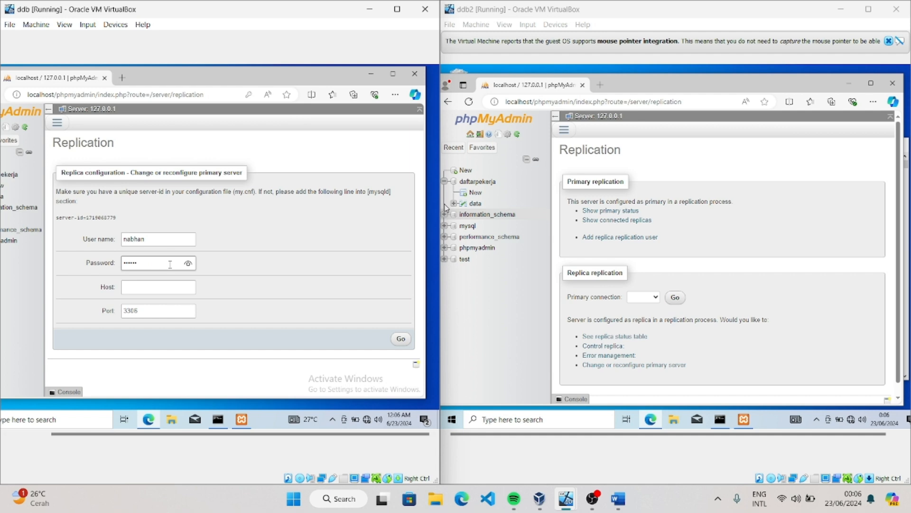
Set the primary host to 192.168.0.3, submit ddb's replica configuration, and decline saving the password
{"action": "left_click", "coordinate": [151, 290]}
{"action": "left_click", "coordinate": [149, 317]}
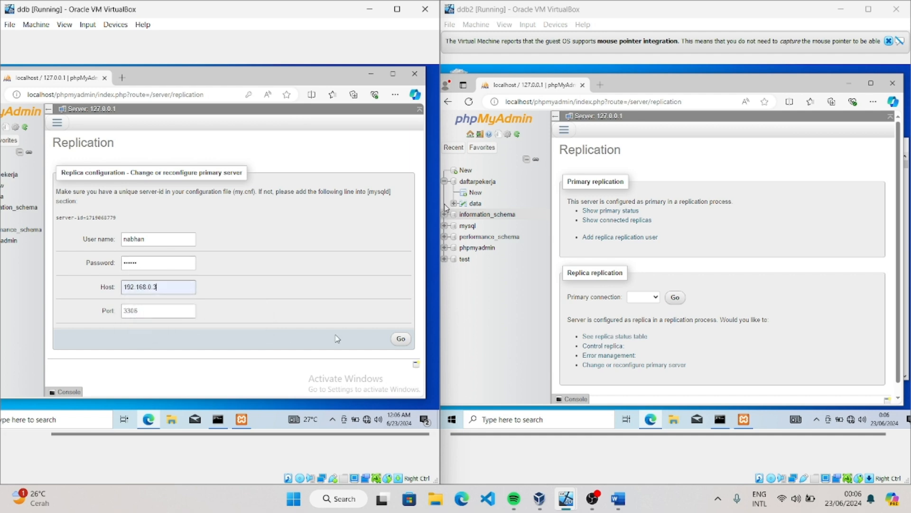
{"action": "left_click", "coordinate": [399, 339]}
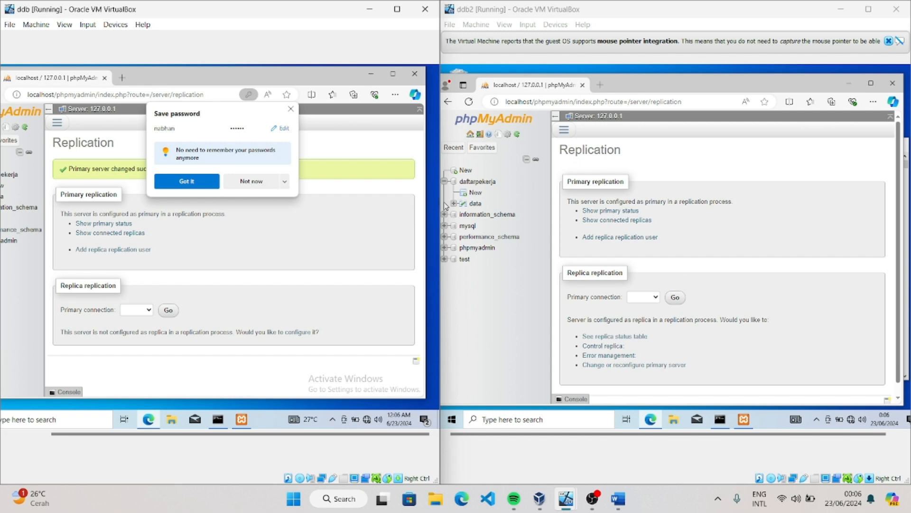
{"action": "left_click", "coordinate": [250, 181]}
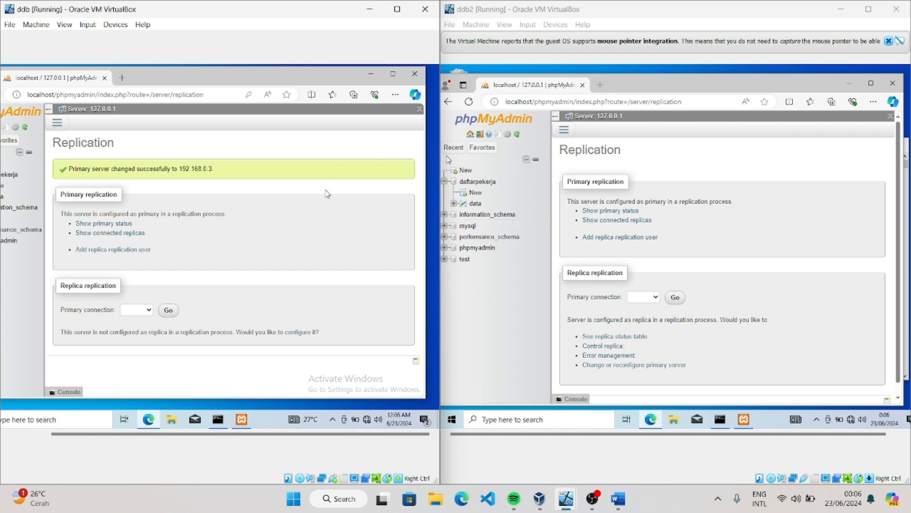
Start inserting rows into daftarpekerja's data table on ddb2, filling the first with id 789 and nama_pekerjaan desingner
{"action": "left_click", "coordinate": [771, 161]}
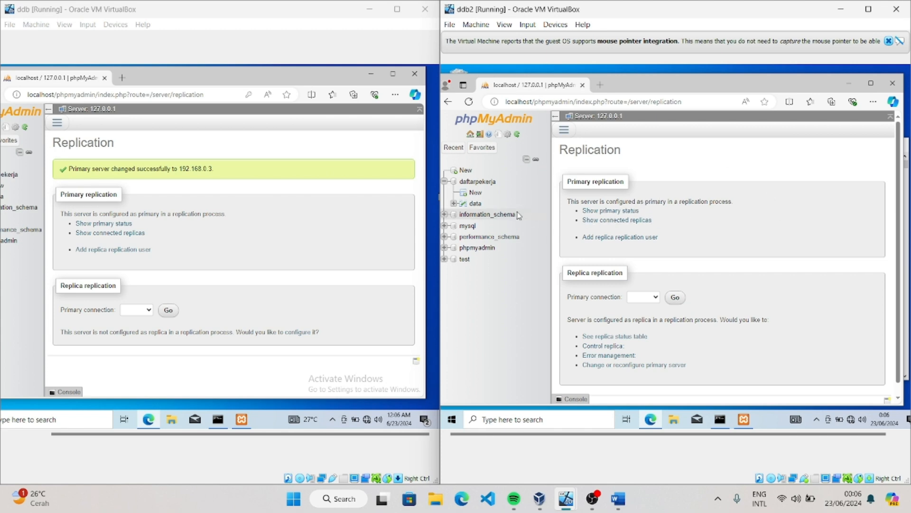
{"action": "left_click", "coordinate": [476, 207]}
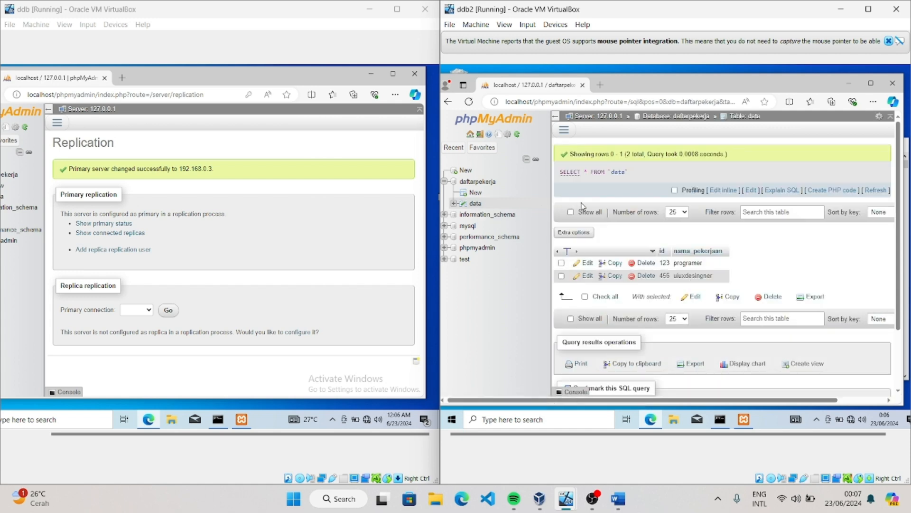
{"action": "left_click", "coordinate": [564, 129]}
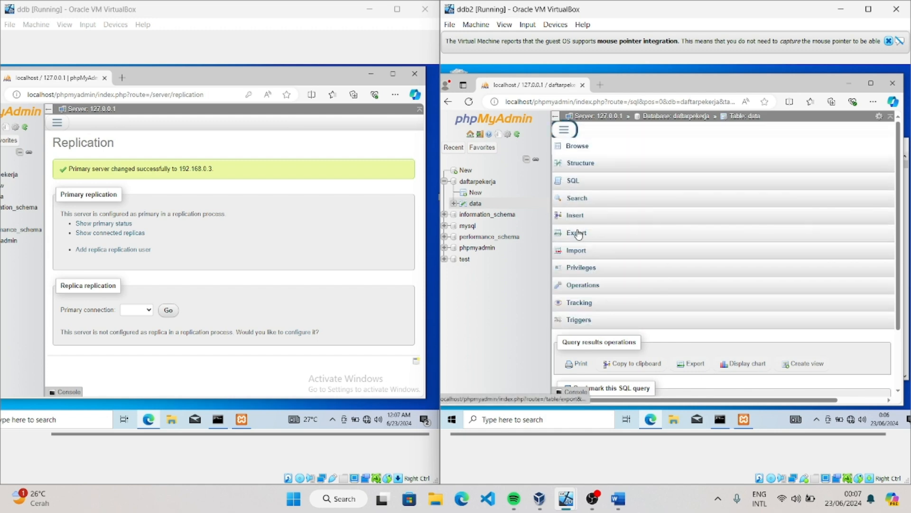
{"action": "left_click", "coordinate": [580, 219]}
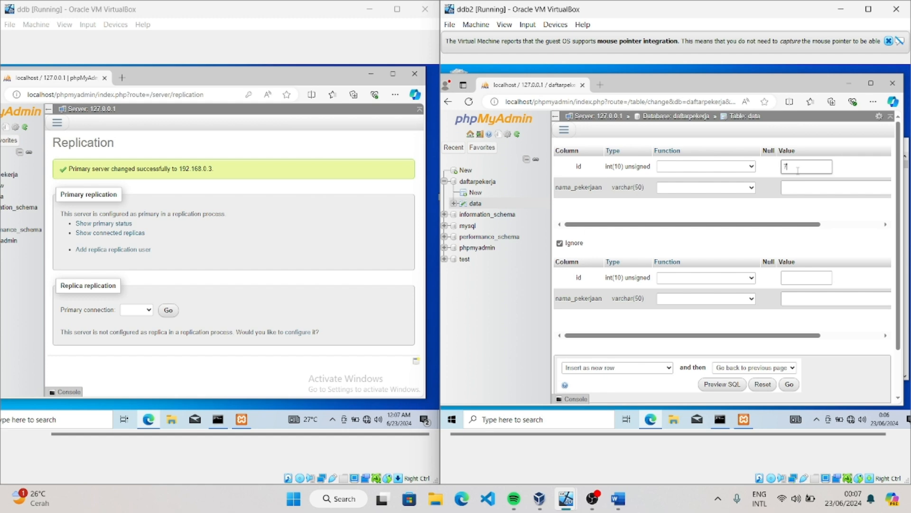
{"action": "type", "text": "0"}
{"action": "left_click", "coordinate": [850, 185]}
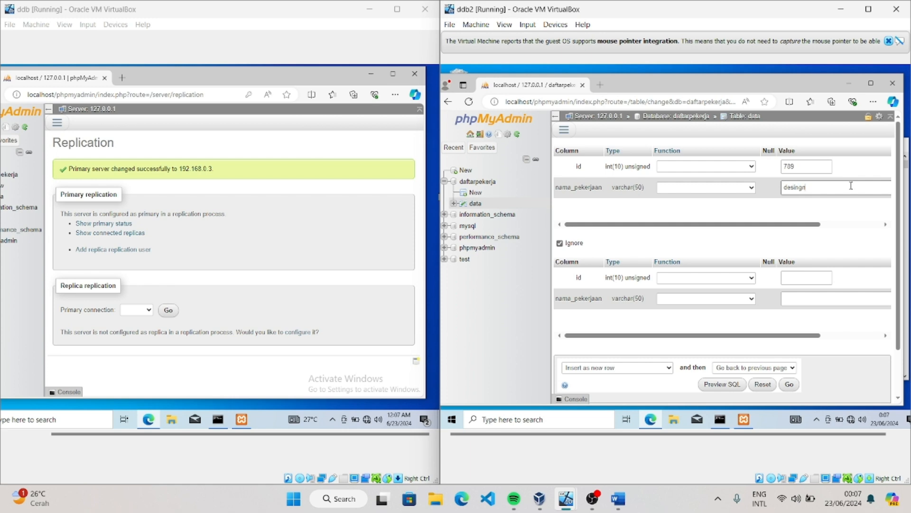
{"action": "right_click", "coordinate": [861, 139]}
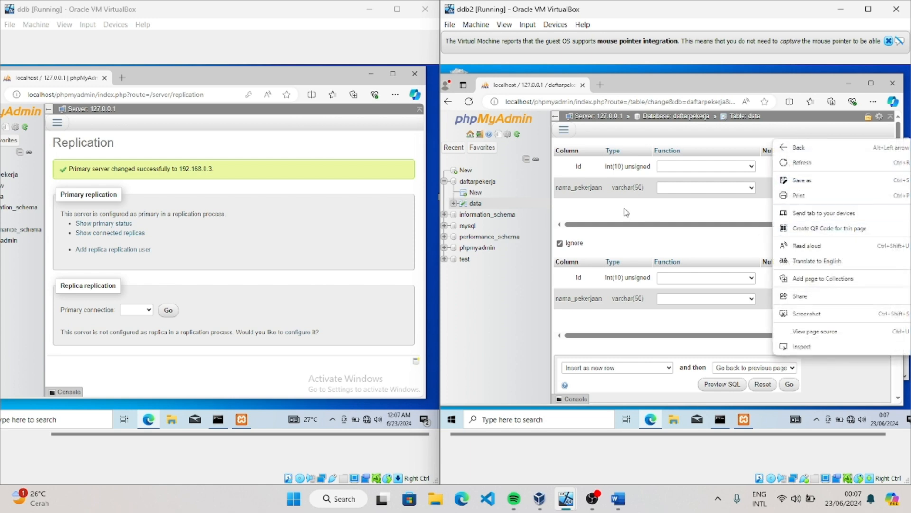
{"action": "left_click", "coordinate": [688, 212]}
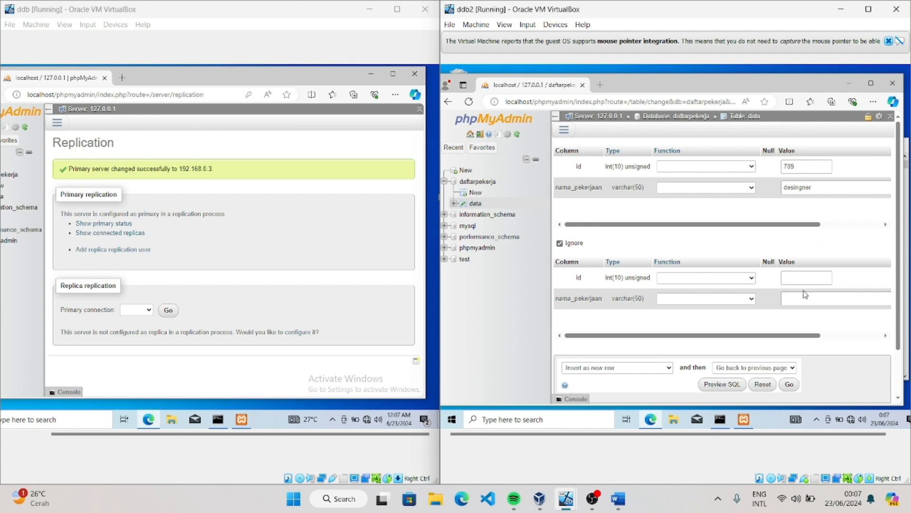
Fill the second new row with id 101 and nama_pekerjaan management, then insert both rows into ddb2's data table
{"action": "left_click", "coordinate": [801, 272]}
{"action": "left_click", "coordinate": [797, 279]}
{"action": "type", "text": "101"}
{"action": "left_click", "coordinate": [812, 300]}
{"action": "type", "text": "mana"}
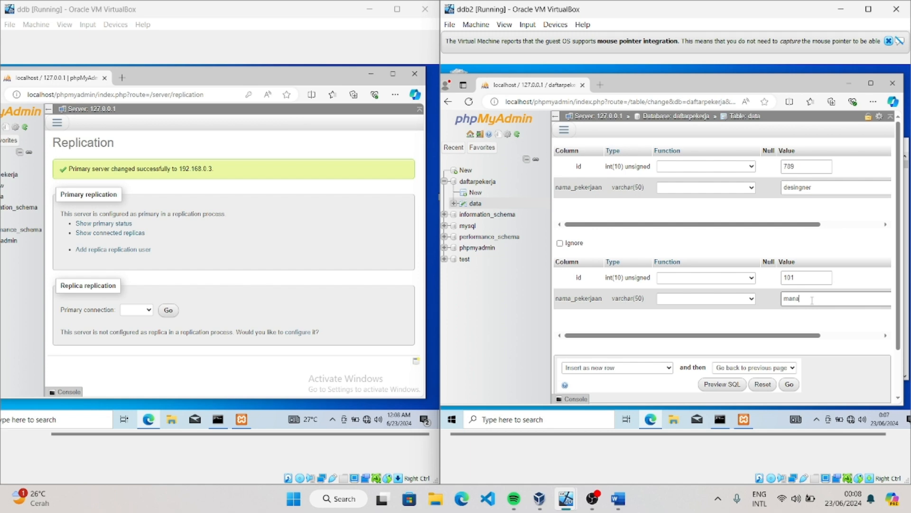
{"action": "type", "text": "gement"}
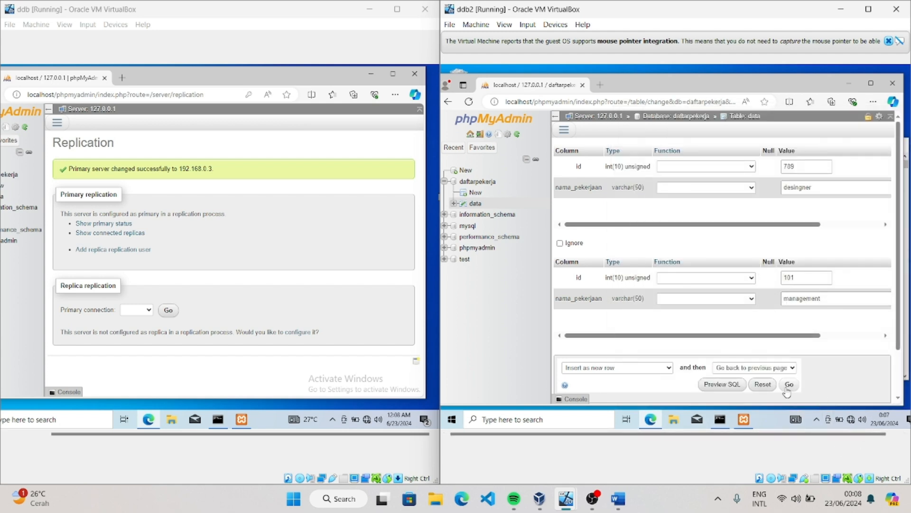
{"action": "left_click", "coordinate": [787, 386]}
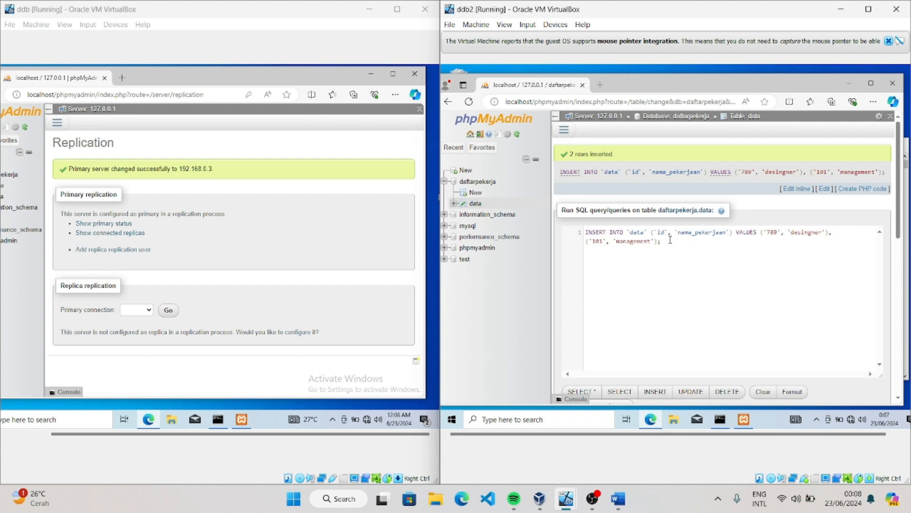
Browse the data table on ddb2 and on ddb to check whether the new rows were replicated
{"action": "left_click", "coordinate": [475, 204]}
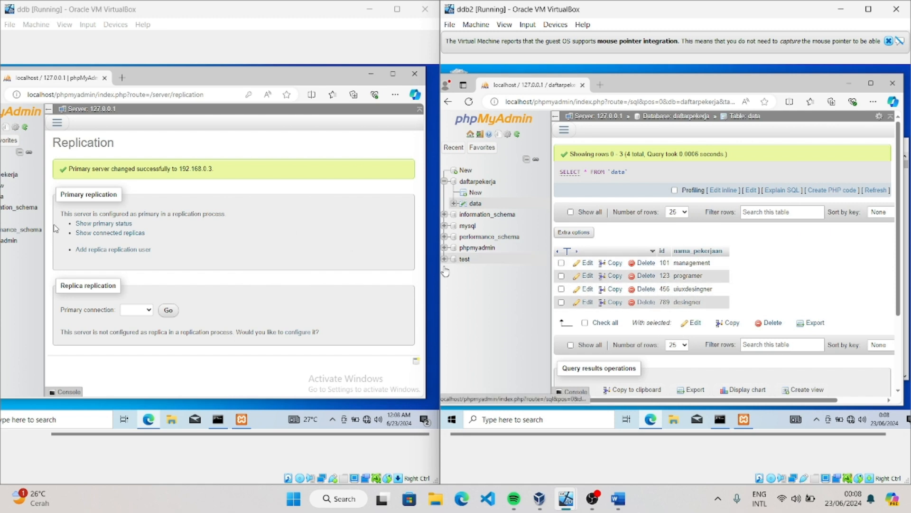
{"action": "left_click_drag", "start_coordinate": [296, 80], "coordinate": [327, 80]}
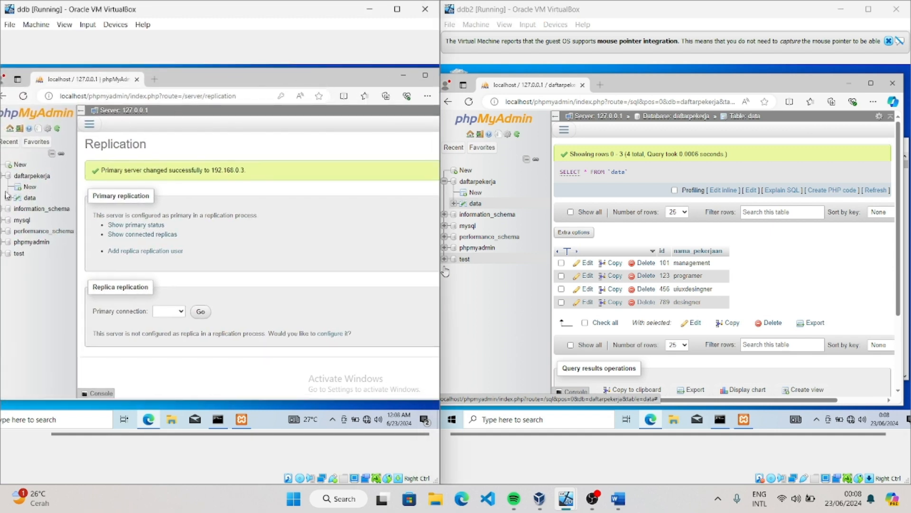
{"action": "left_click", "coordinate": [30, 198]}
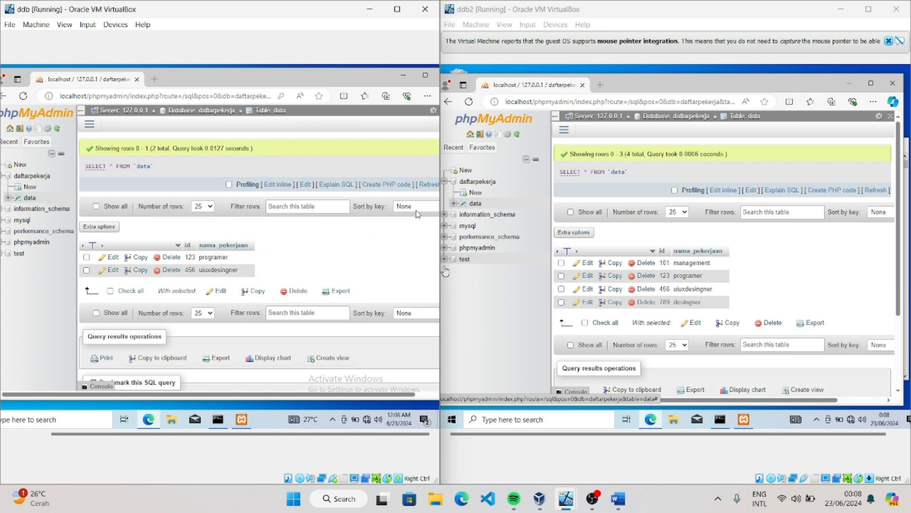
{"action": "left_click", "coordinate": [90, 124]}
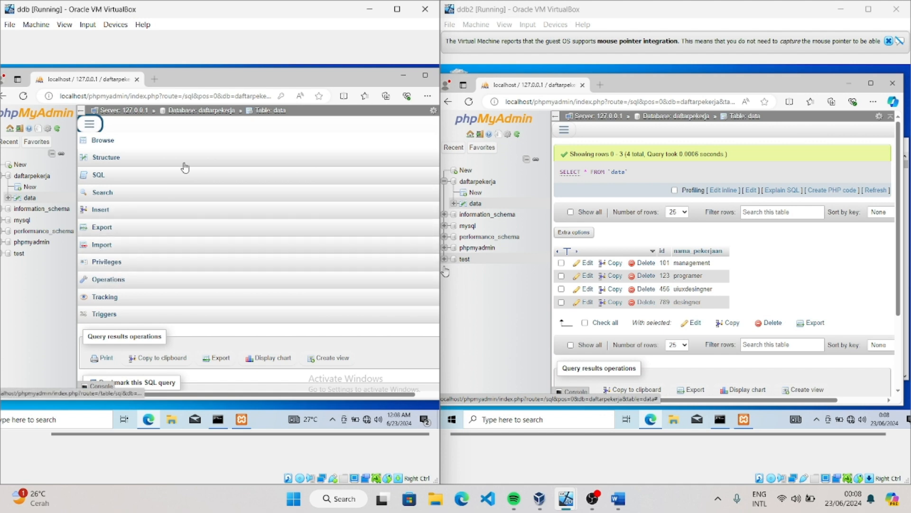
{"action": "left_click", "coordinate": [212, 138]}
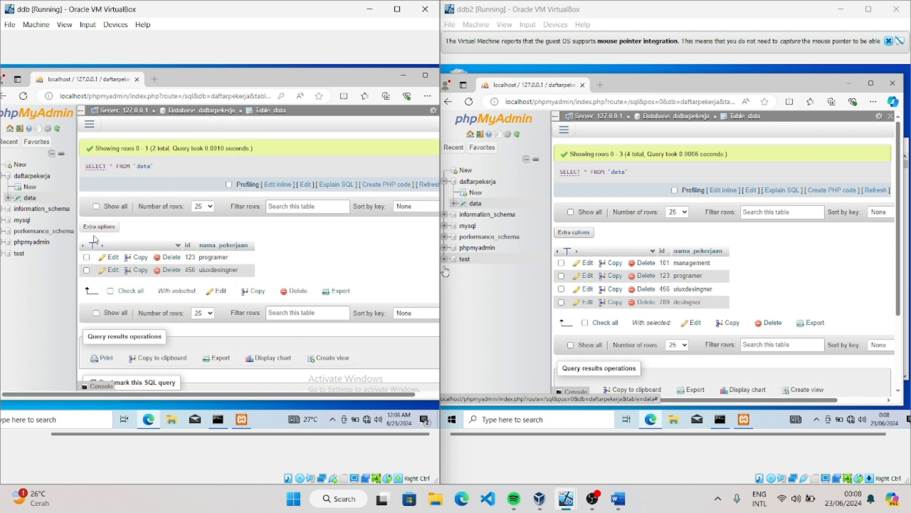
{"action": "left_click", "coordinate": [31, 199]}
Open the server-level replication settings on ddb
{"action": "left_click", "coordinate": [93, 126]}
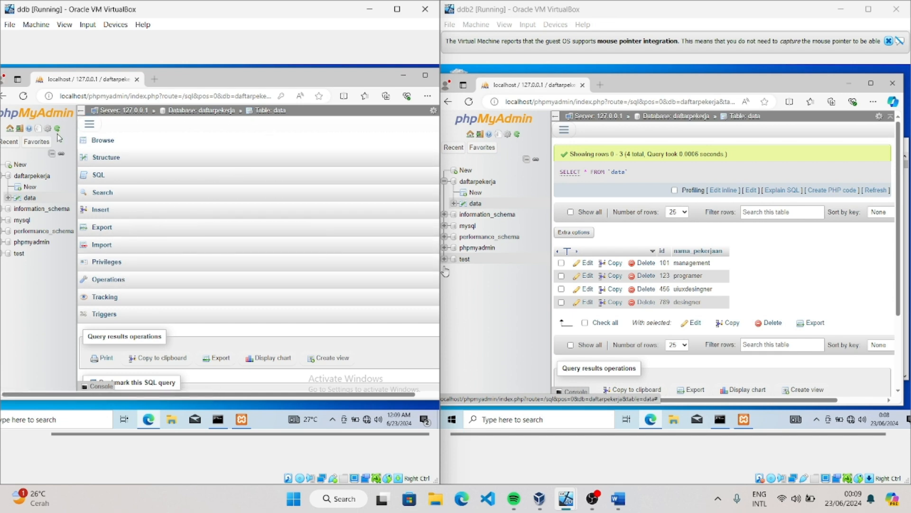
{"action": "left_click", "coordinate": [29, 176]}
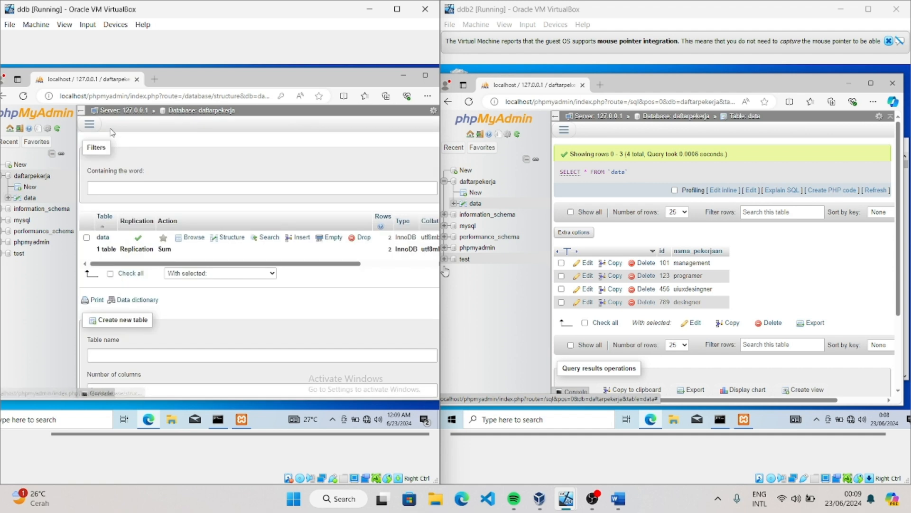
{"action": "left_click", "coordinate": [90, 125]}
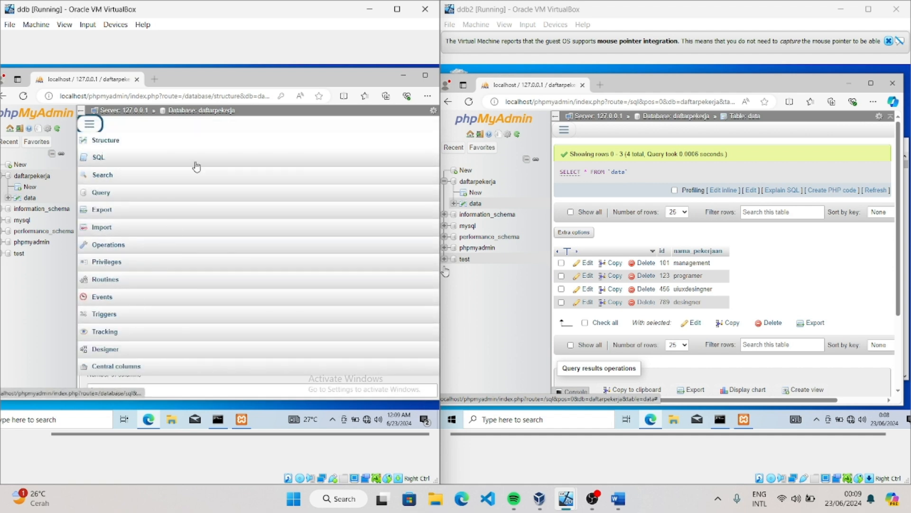
{"action": "left_click", "coordinate": [18, 164]}
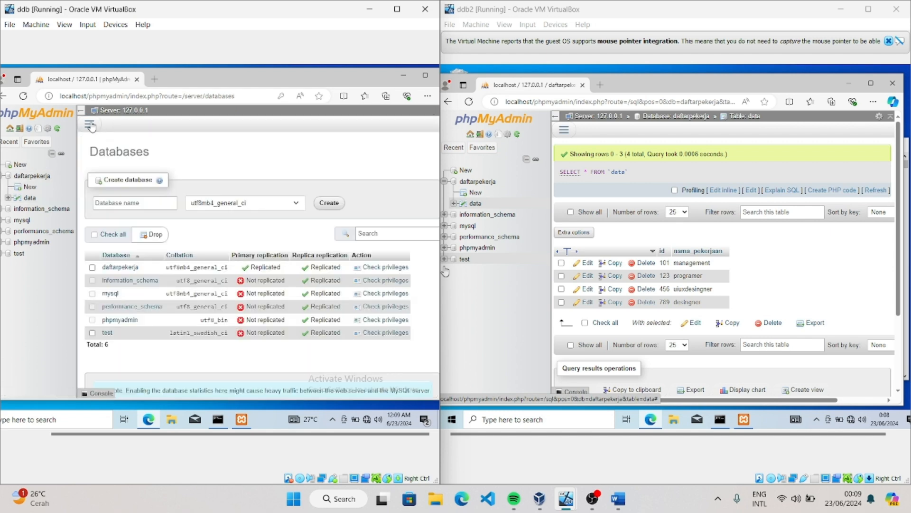
{"action": "left_click", "coordinate": [90, 125]}
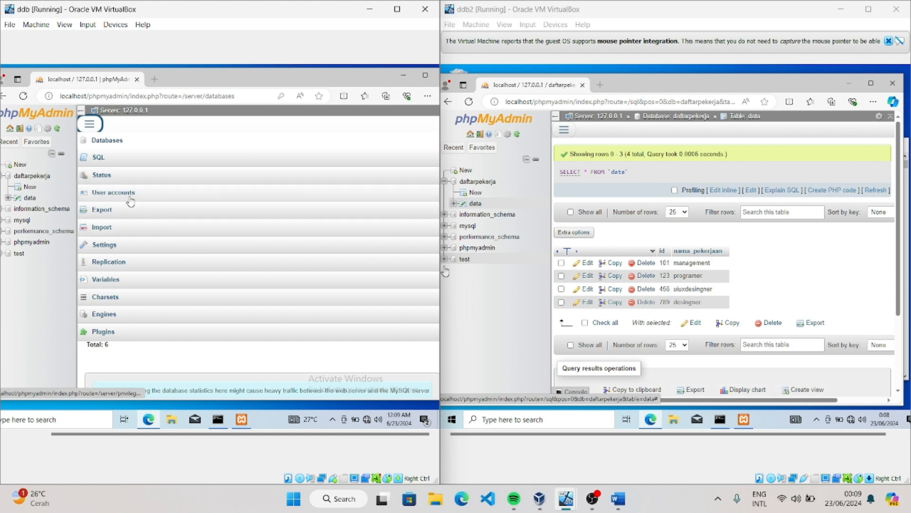
{"action": "left_click", "coordinate": [114, 262]}
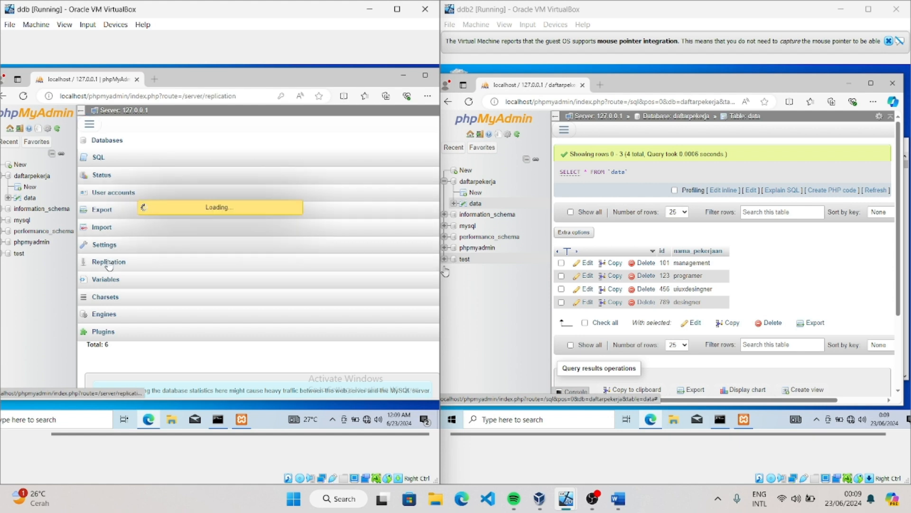
Fully start ddb's replica, then browse daftarpekerja's data table on ddb to check for the rows inserted on ddb2
{"action": "scroll", "coordinate": [138, 254], "scroll_direction": "down", "scroll_amount": 1}
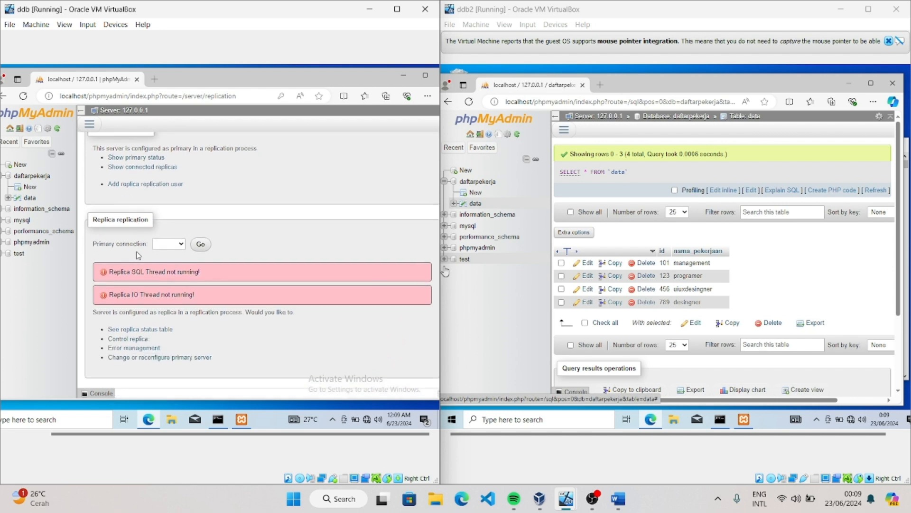
{"action": "scroll", "coordinate": [156, 286], "scroll_direction": "down", "scroll_amount": 1}
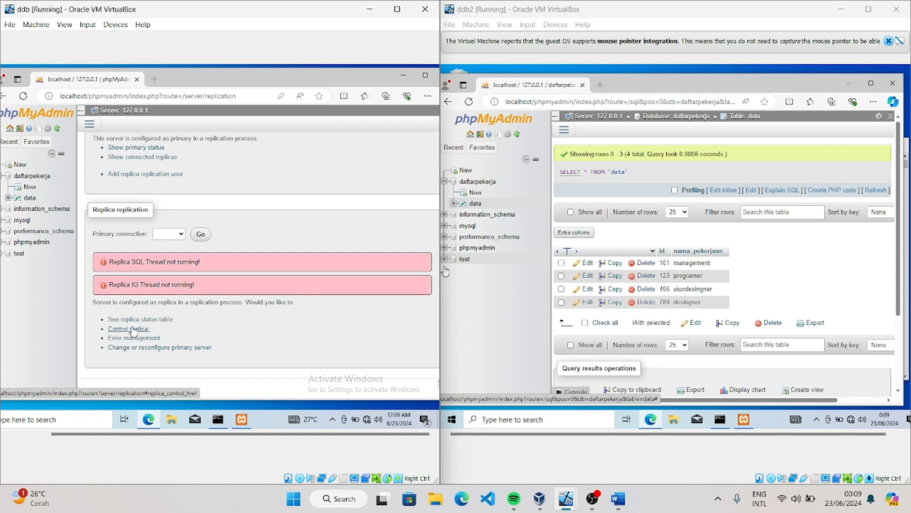
{"action": "left_click", "coordinate": [134, 328]}
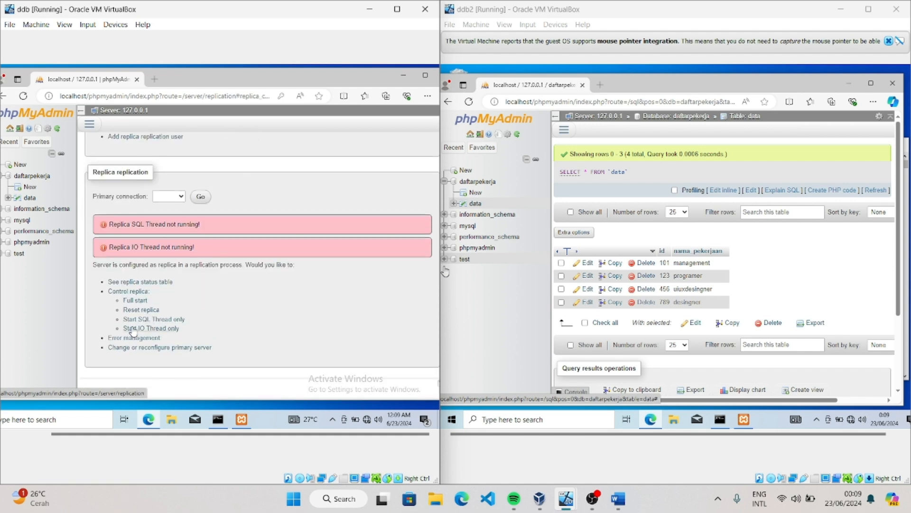
{"action": "left_click", "coordinate": [135, 301]}
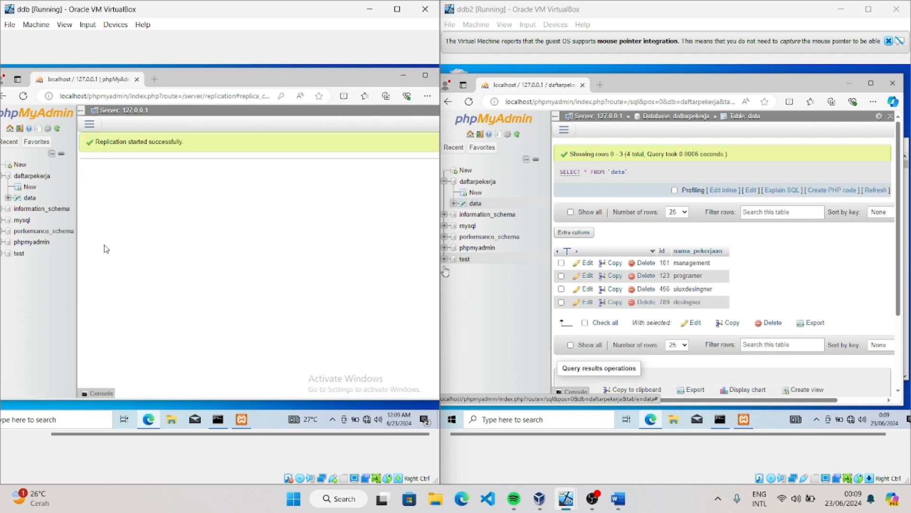
{"action": "left_click", "coordinate": [31, 198]}
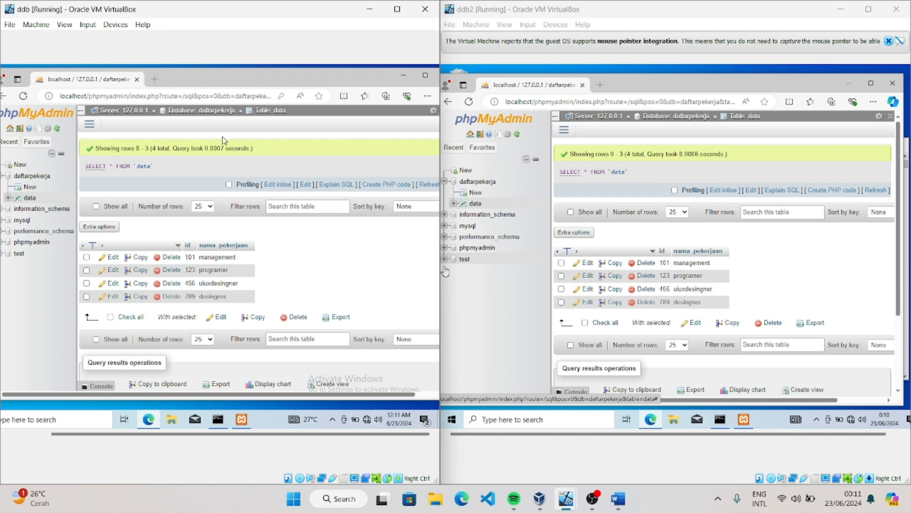
Maximize the ddb virtual machine window and its browser, and open the SQL query editor for the data table
{"action": "left_click", "coordinate": [396, 11]}
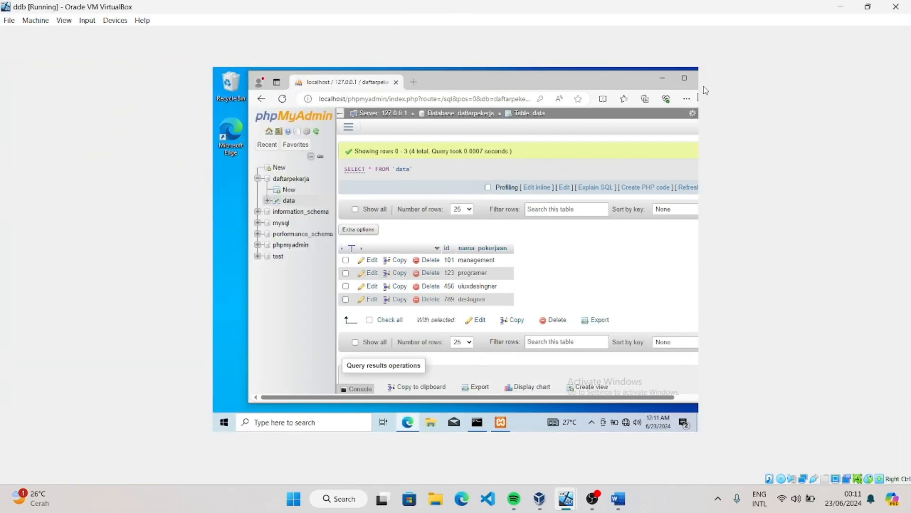
{"action": "left_click", "coordinate": [687, 81]}
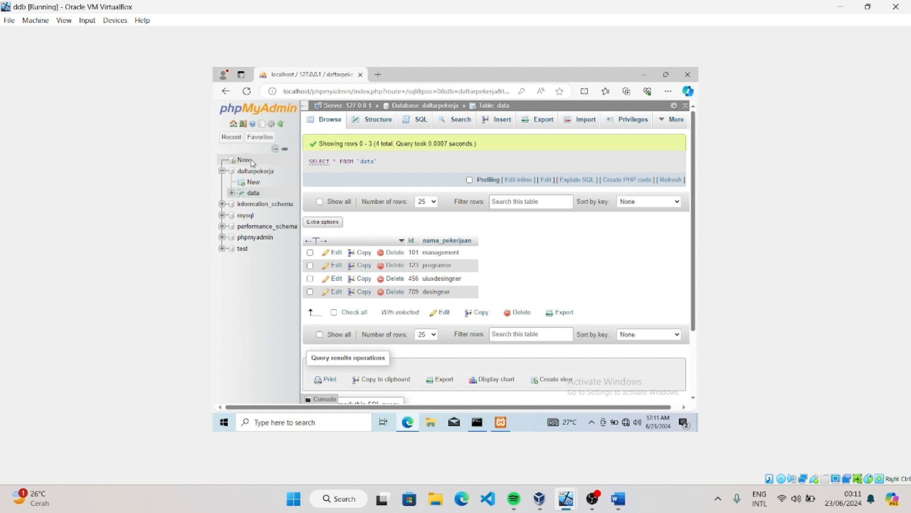
{"action": "left_click", "coordinate": [412, 121]}
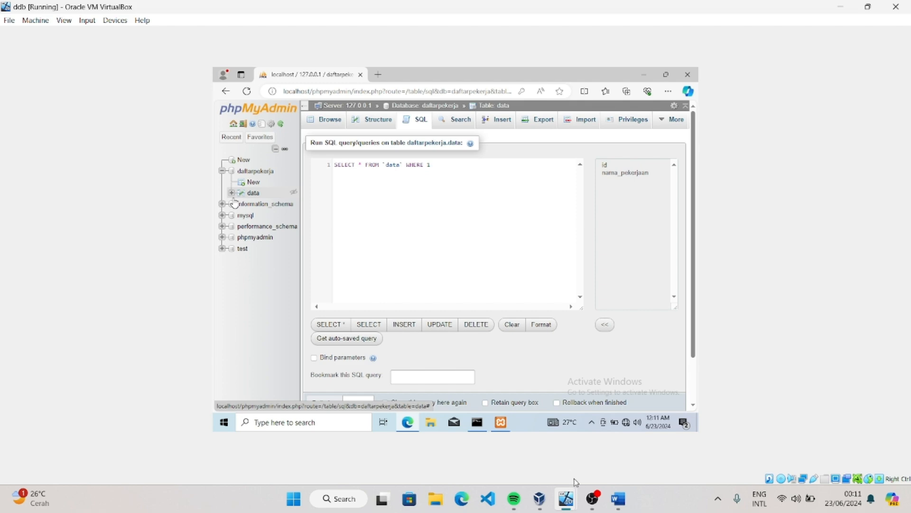
{"action": "left_click", "coordinate": [593, 498]}
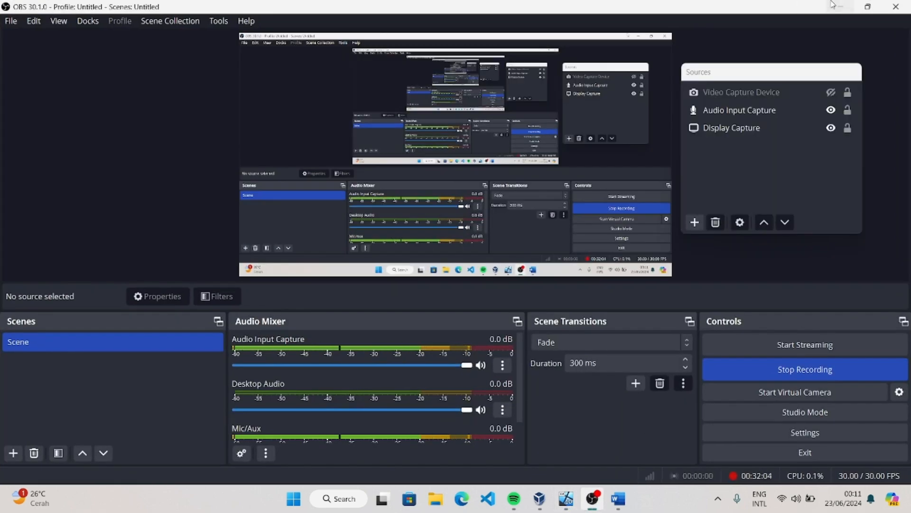
{"action": "left_click", "coordinate": [841, 6]}
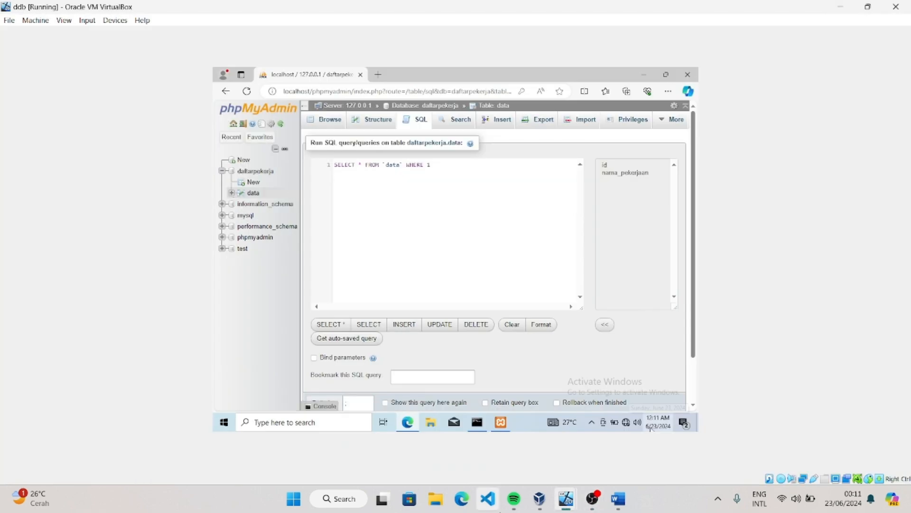